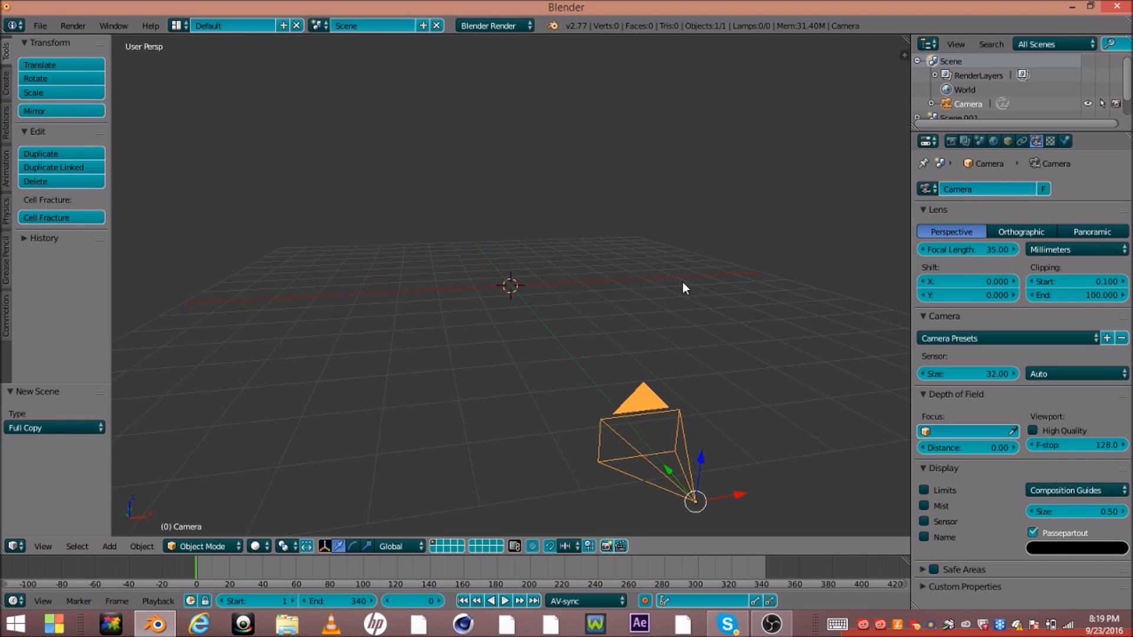
- Look over Scene.002, then return to the scene named Scene
{"action": "middle_click_drag", "start_coordinate": [683, 283], "coordinate": [583, 302]}
{"action": "scroll", "coordinate": [692, 279], "scroll_direction": "up", "scroll_amount": 3}
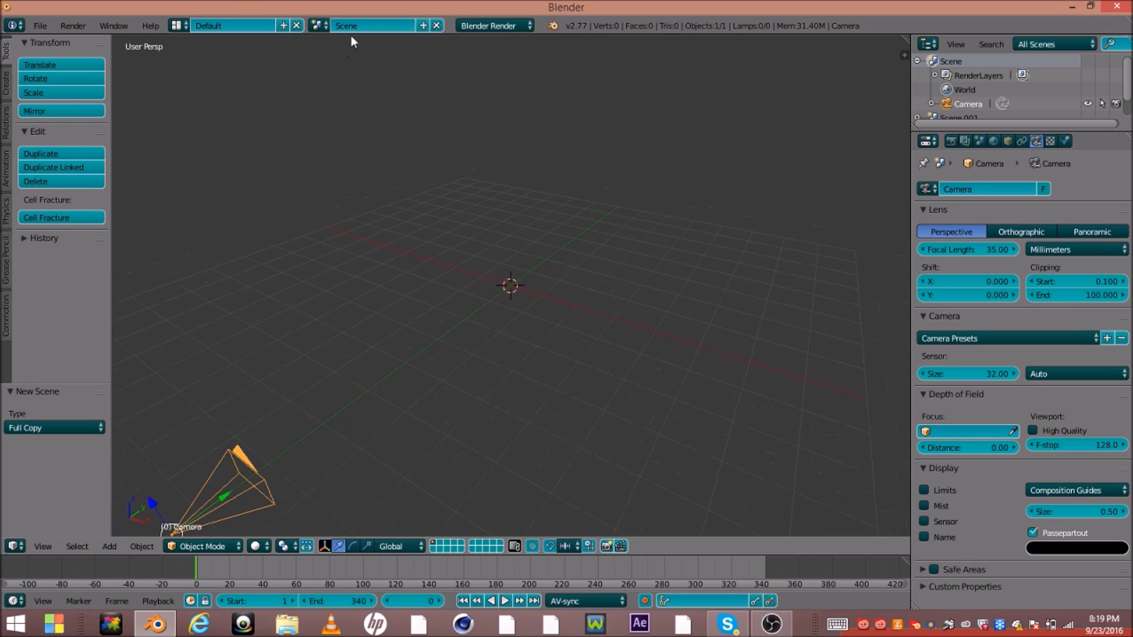
{"action": "left_click", "coordinate": [318, 25]}
{"action": "left_click", "coordinate": [339, 74]}
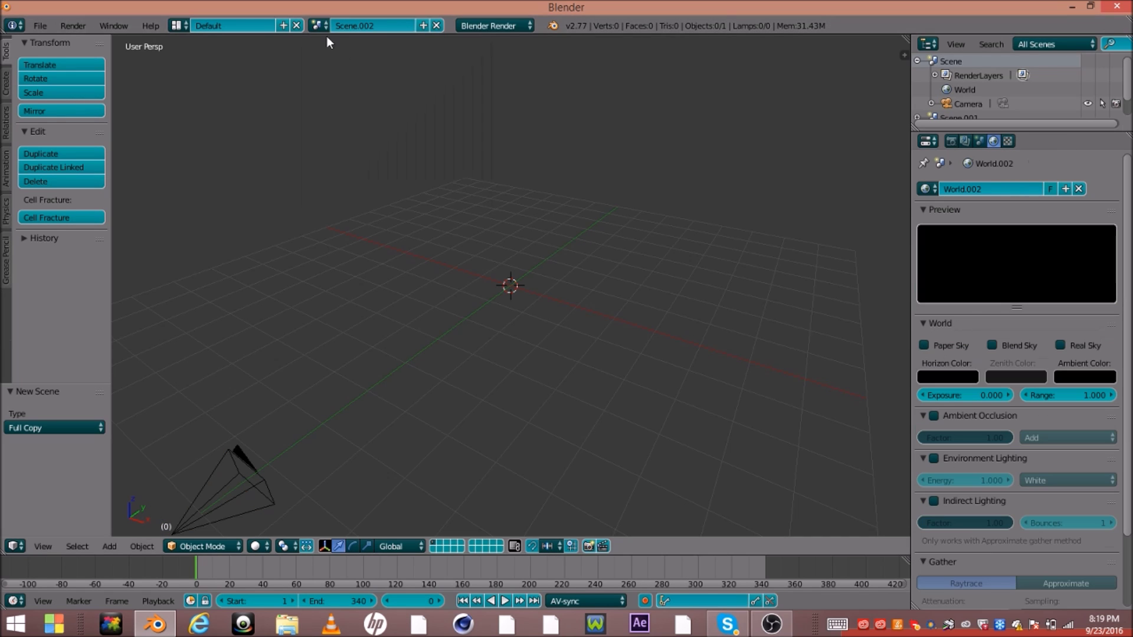
{"action": "left_click", "coordinate": [319, 26]}
{"action": "left_click", "coordinate": [334, 47]}
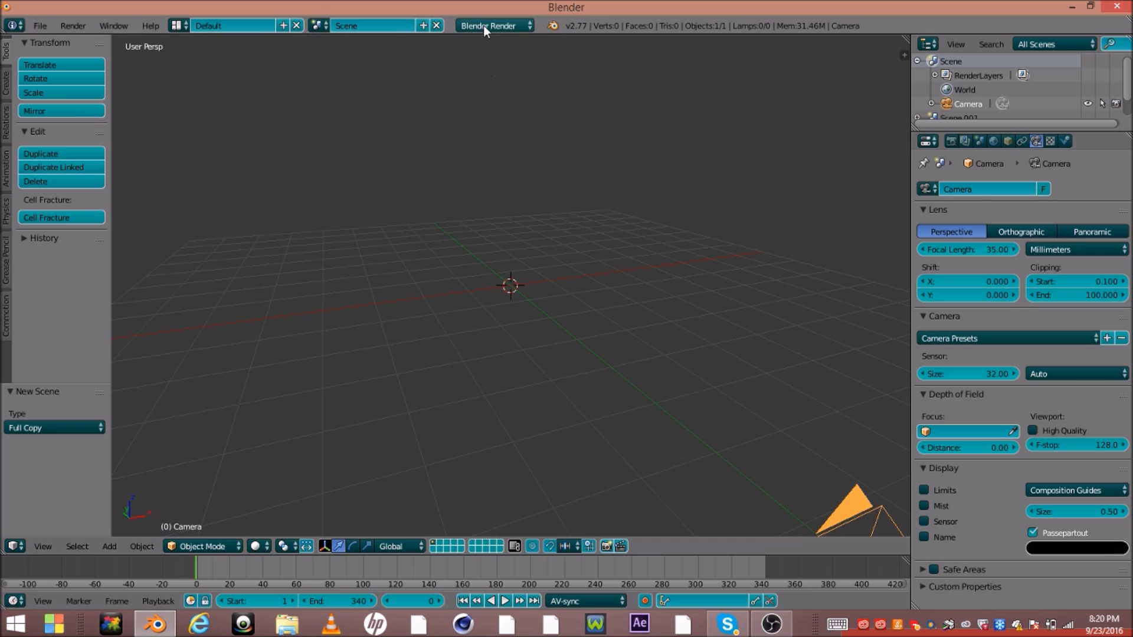
- Set PNG output to 16-bit colour depth with 84% compression
{"action": "left_click", "coordinate": [951, 141]}
{"action": "left_click_drag", "start_coordinate": [962, 326], "coordinate": [895, 296]}
{"action": "scroll", "coordinate": [986, 304], "scroll_direction": "down", "scroll_amount": 4}
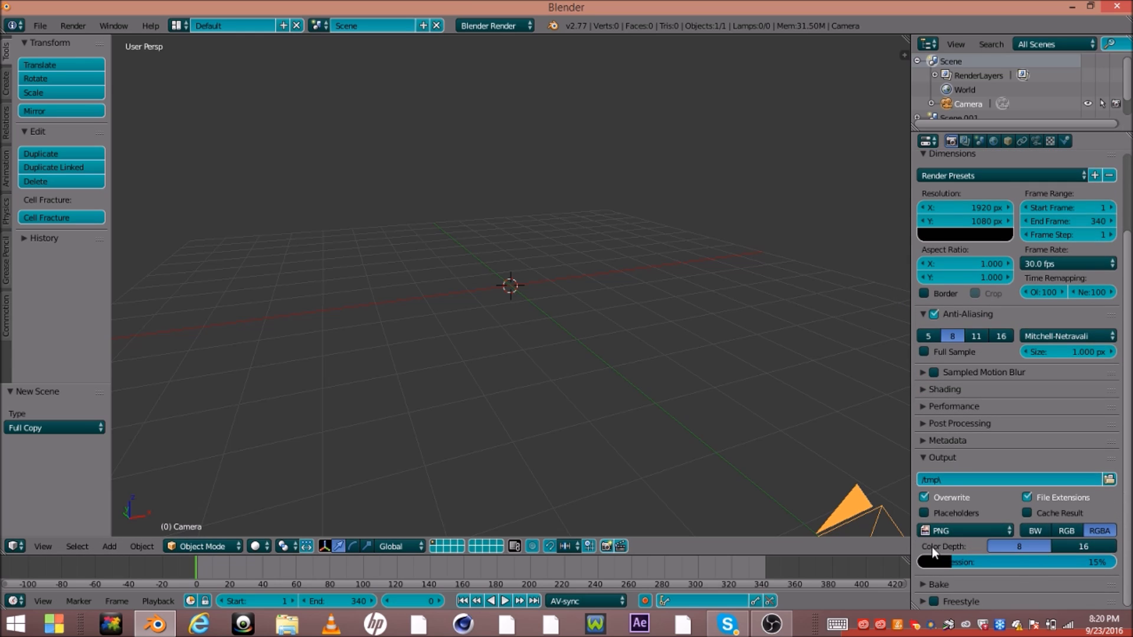
{"action": "left_click", "coordinate": [1087, 545]}
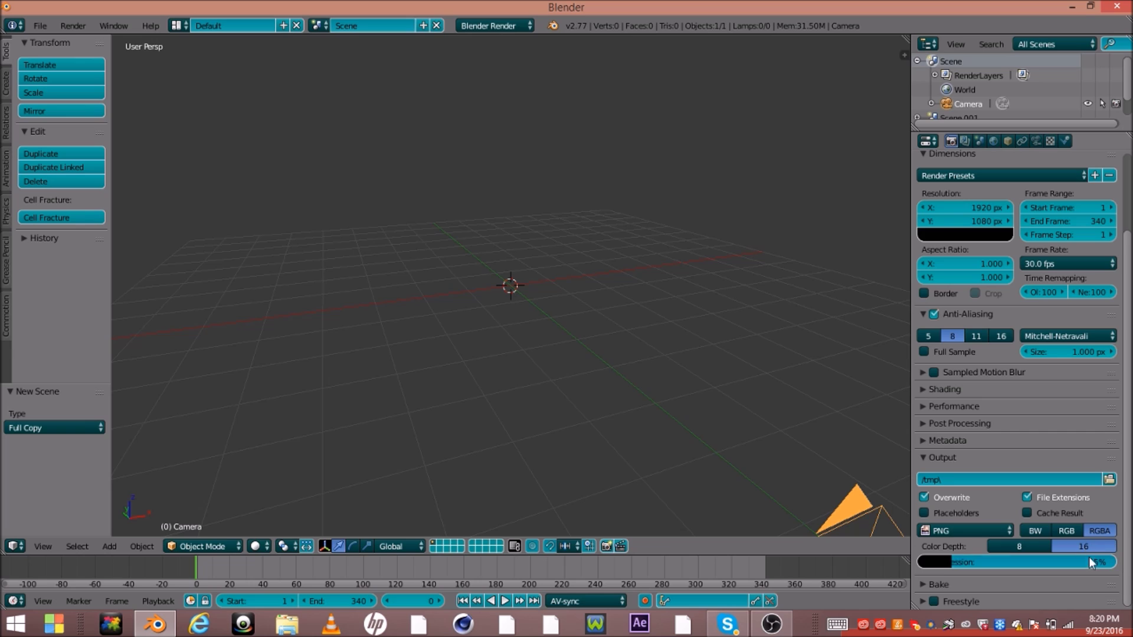
{"action": "left_click_drag", "start_coordinate": [1008, 560], "coordinate": [1096, 562]}
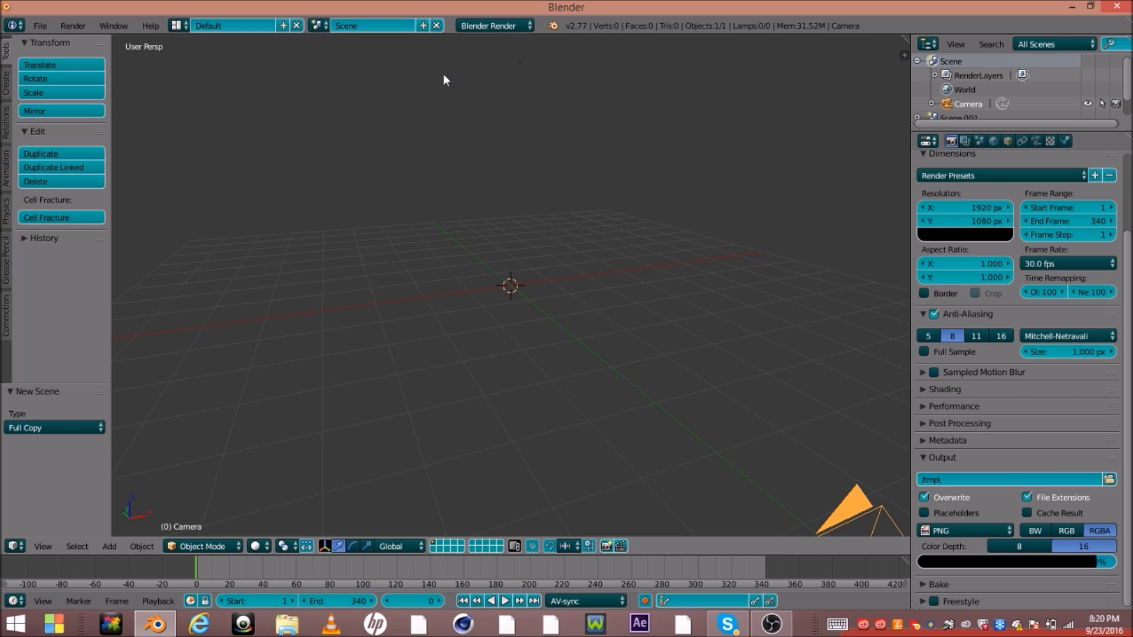
{"action": "left_click", "coordinate": [495, 26]}
{"action": "middle_click_drag", "start_coordinate": [544, 125], "coordinate": [670, 188]}
{"action": "middle_click_drag", "start_coordinate": [669, 236], "coordinate": [713, 233]}
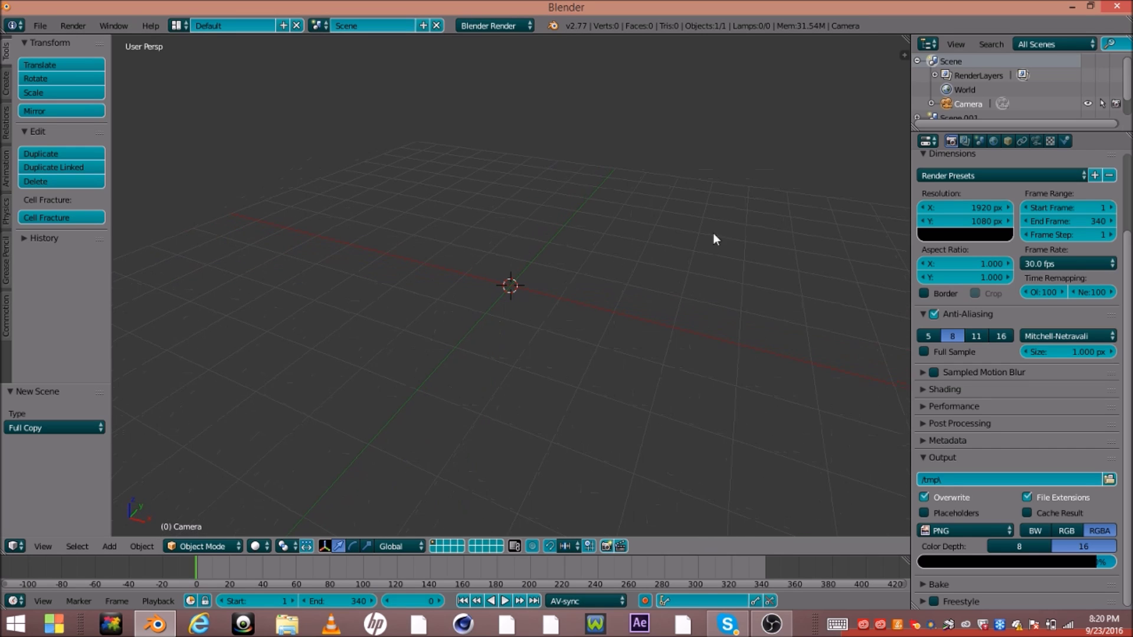
- Add a 32-segment, 16-ring UV sphere at the scene centre
{"action": "left_click", "coordinate": [993, 141]}
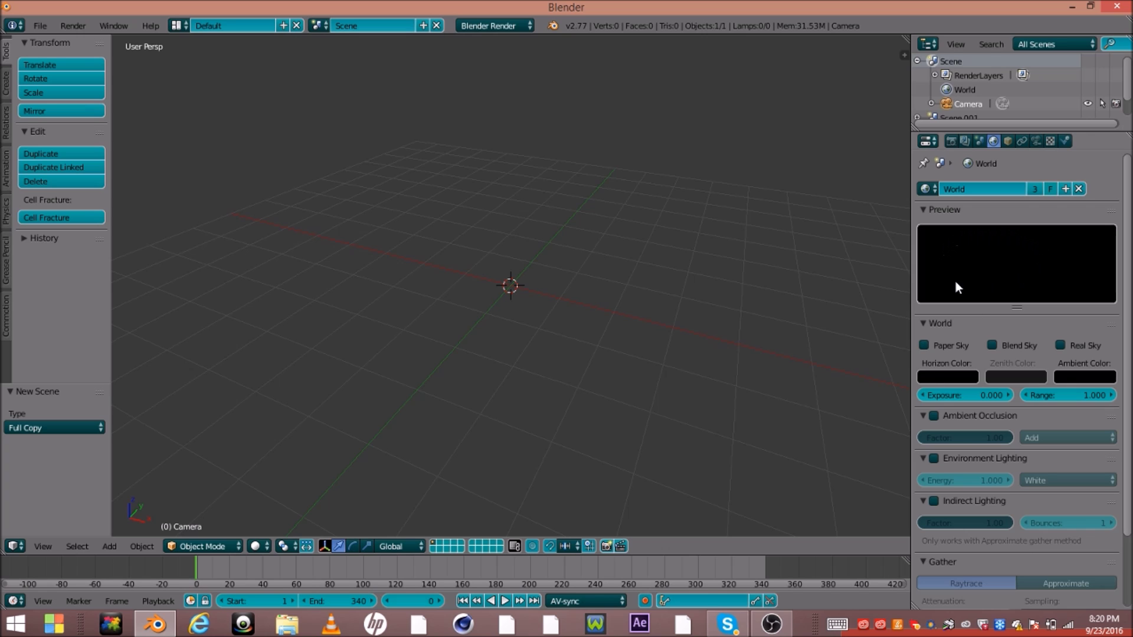
{"action": "middle_click_drag", "start_coordinate": [604, 299], "coordinate": [578, 309]}
{"action": "scroll", "coordinate": [578, 310], "scroll_direction": "up", "scroll_amount": 2}
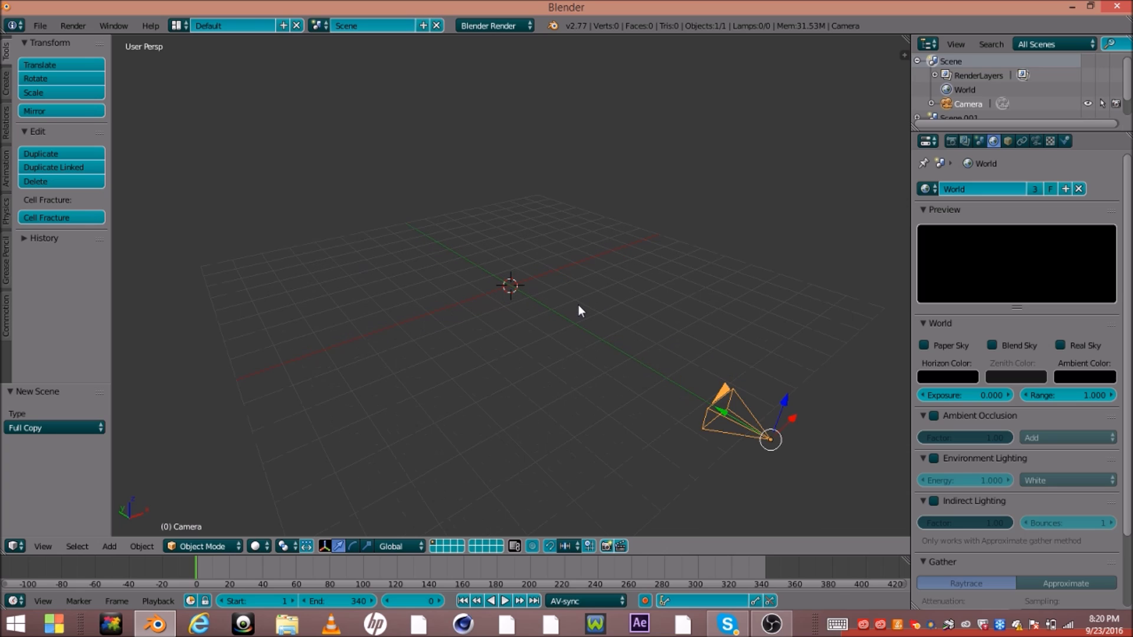
{"action": "key", "text": "shift+a"}
{"action": "mouse_move", "coordinate": [579, 306]}
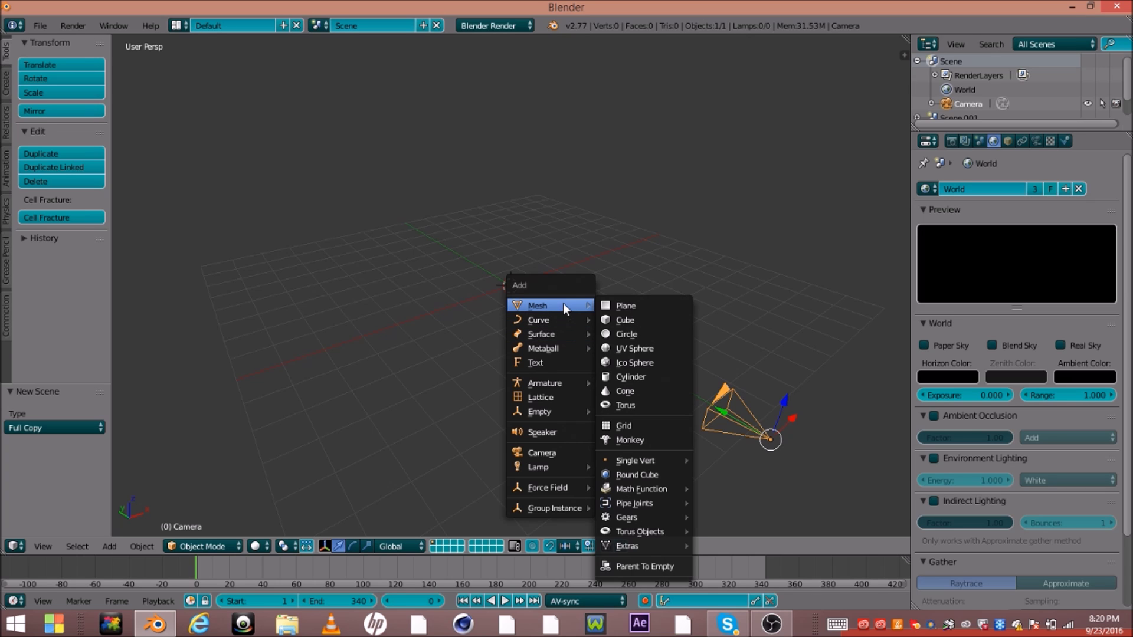
{"action": "left_click", "coordinate": [636, 351]}
{"action": "scroll", "coordinate": [603, 371], "scroll_direction": "down", "scroll_amount": 3}
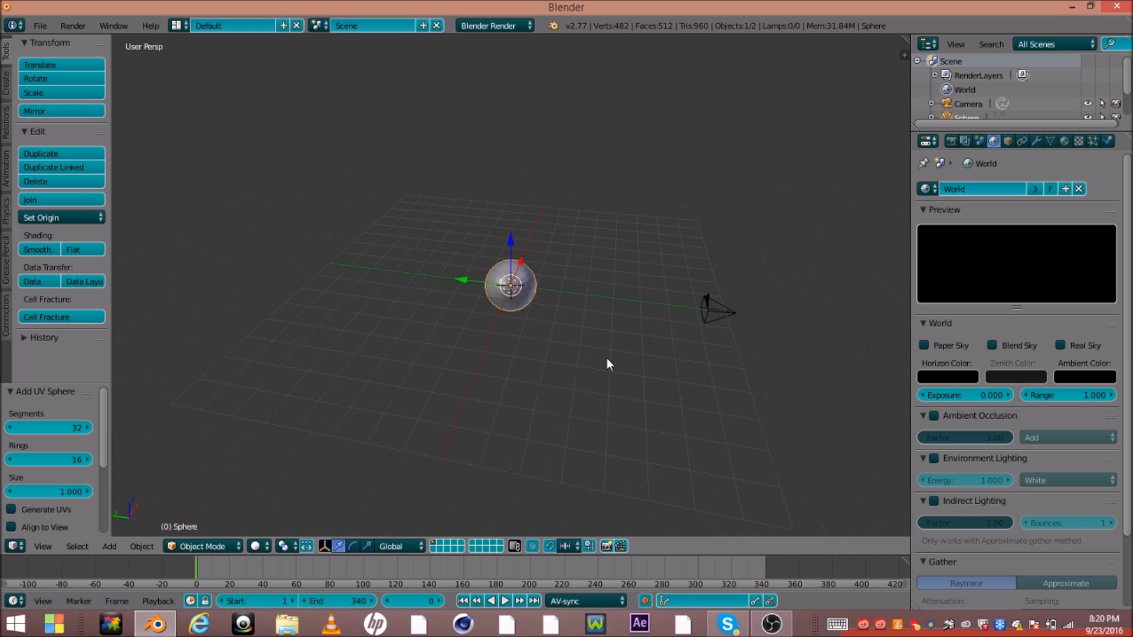
{"action": "key", "text": "s"}
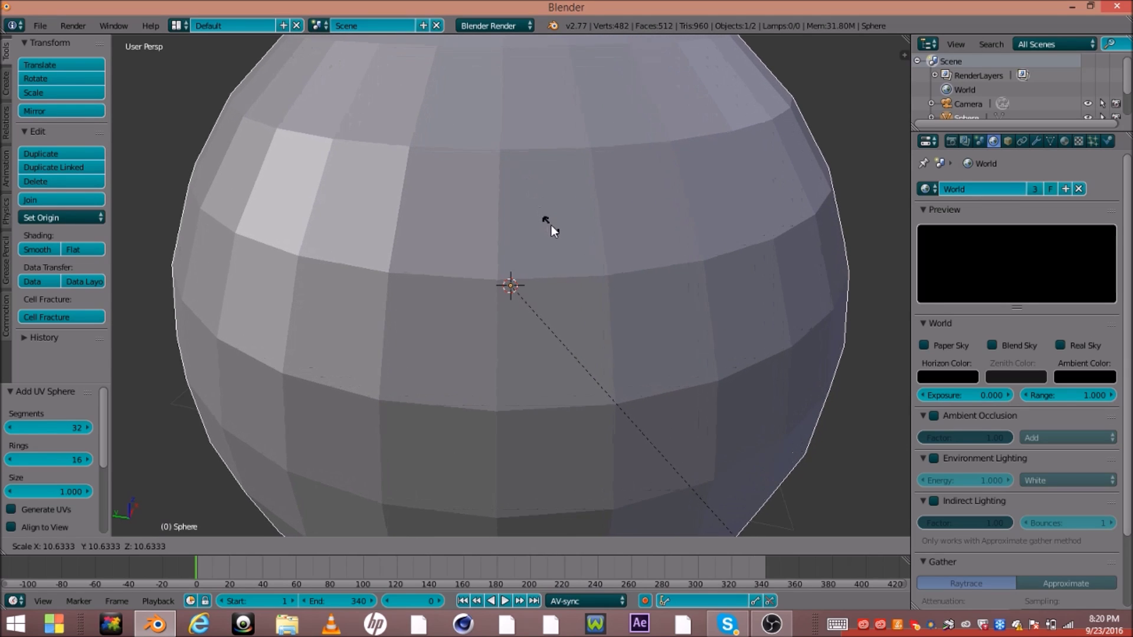
- Enlarge the sphere to a scale of 9.793
{"action": "left_click", "coordinate": [456, 178]}
{"action": "middle_click_drag", "start_coordinate": [454, 176], "coordinate": [472, 237]}
{"action": "scroll", "coordinate": [337, 204], "scroll_direction": "down", "scroll_amount": 6}
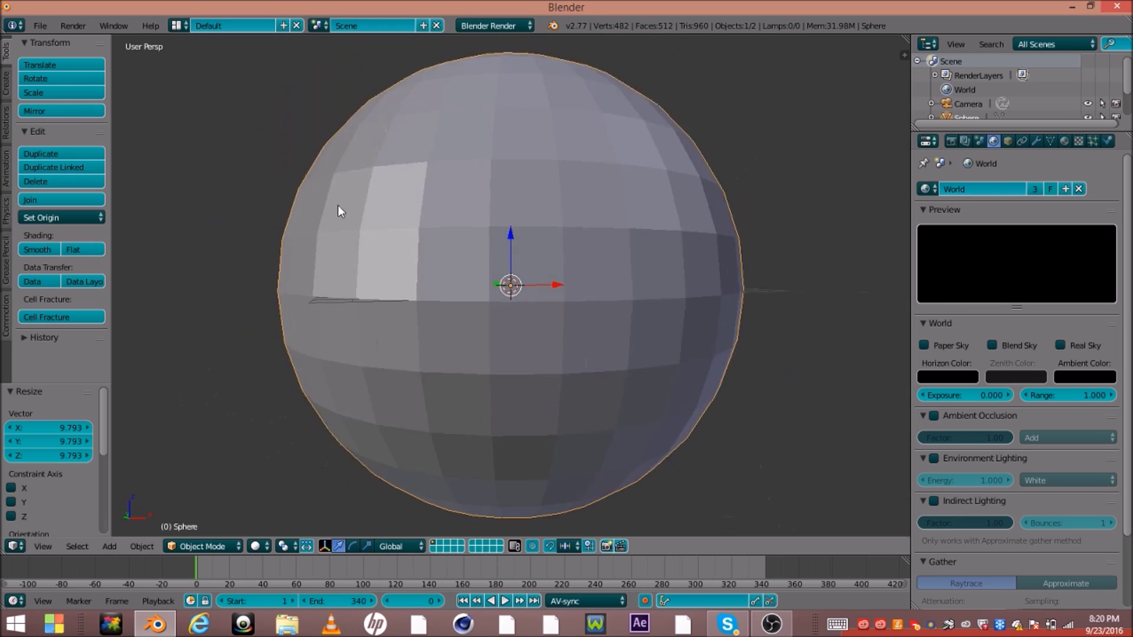
- Add a Subdivision Surface modifier at view level 2 and apply it to the mesh
{"action": "left_click", "coordinate": [1064, 141]}
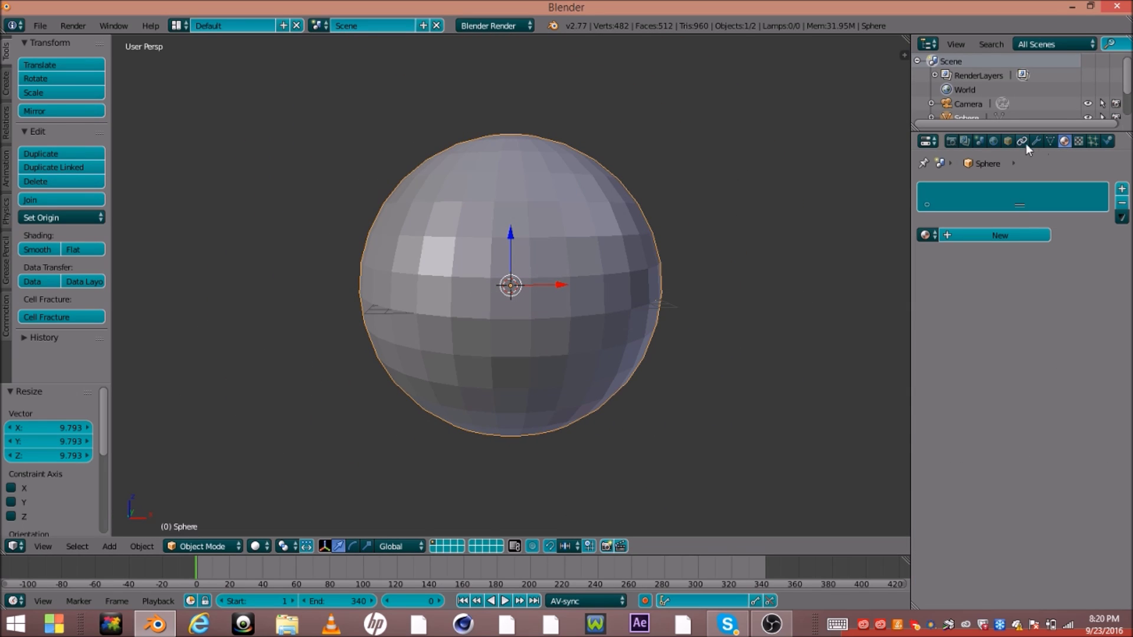
{"action": "left_click", "coordinate": [1034, 141]}
{"action": "left_click", "coordinate": [1042, 187]}
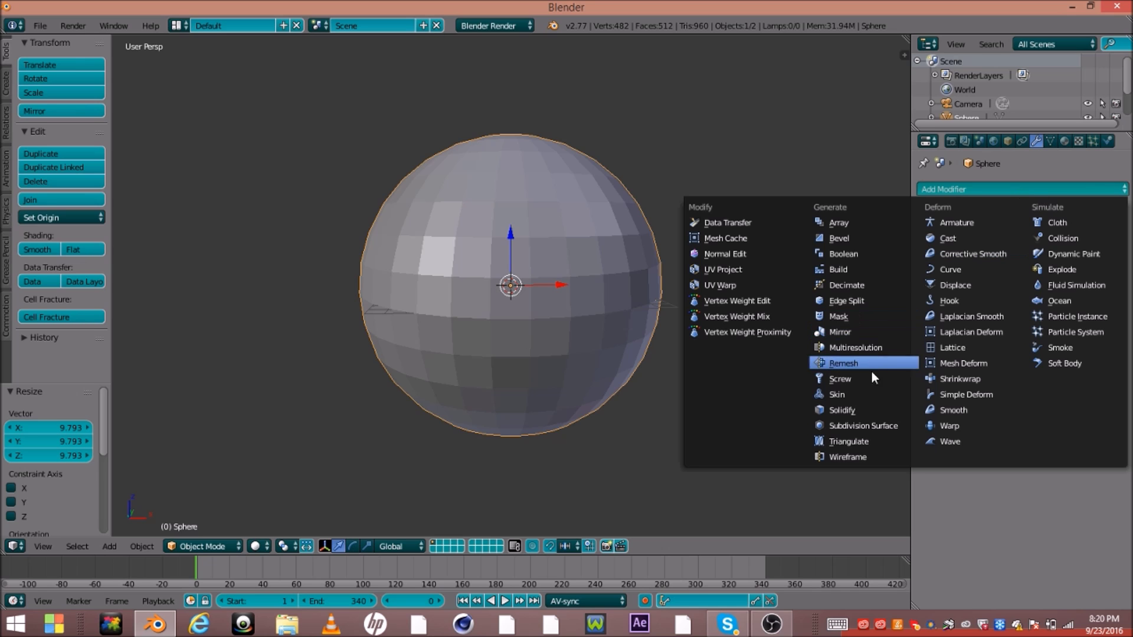
{"action": "left_click", "coordinate": [866, 426]}
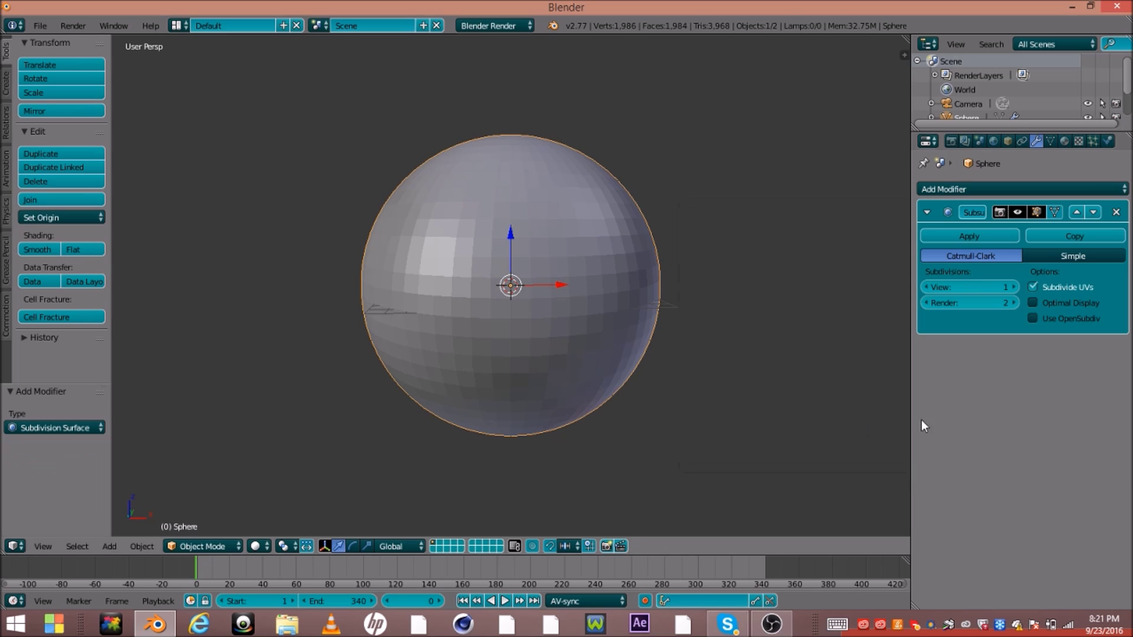
{"action": "scroll", "coordinate": [635, 307], "scroll_direction": "up", "scroll_amount": 2}
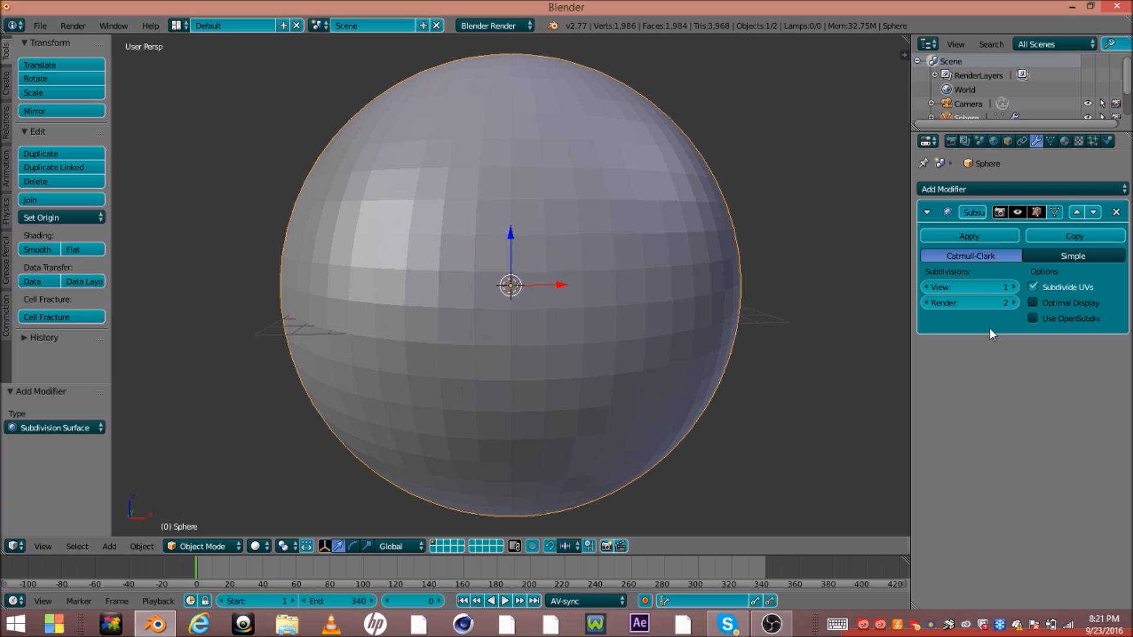
{"action": "left_click", "coordinate": [1012, 287]}
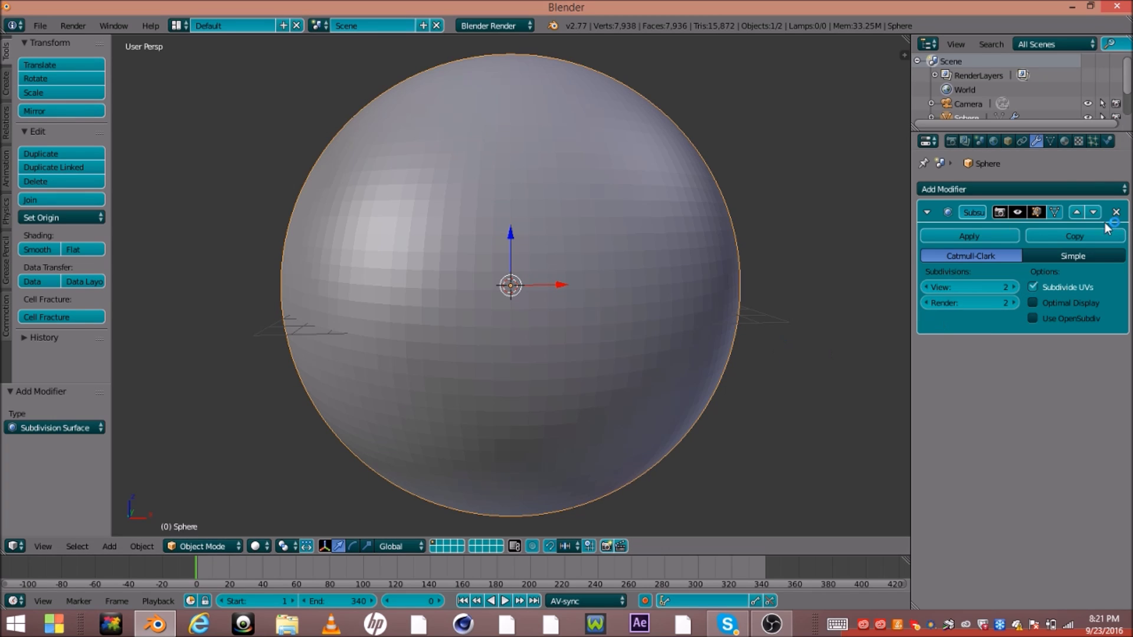
{"action": "left_click", "coordinate": [969, 237]}
{"action": "left_click", "coordinate": [986, 196]}
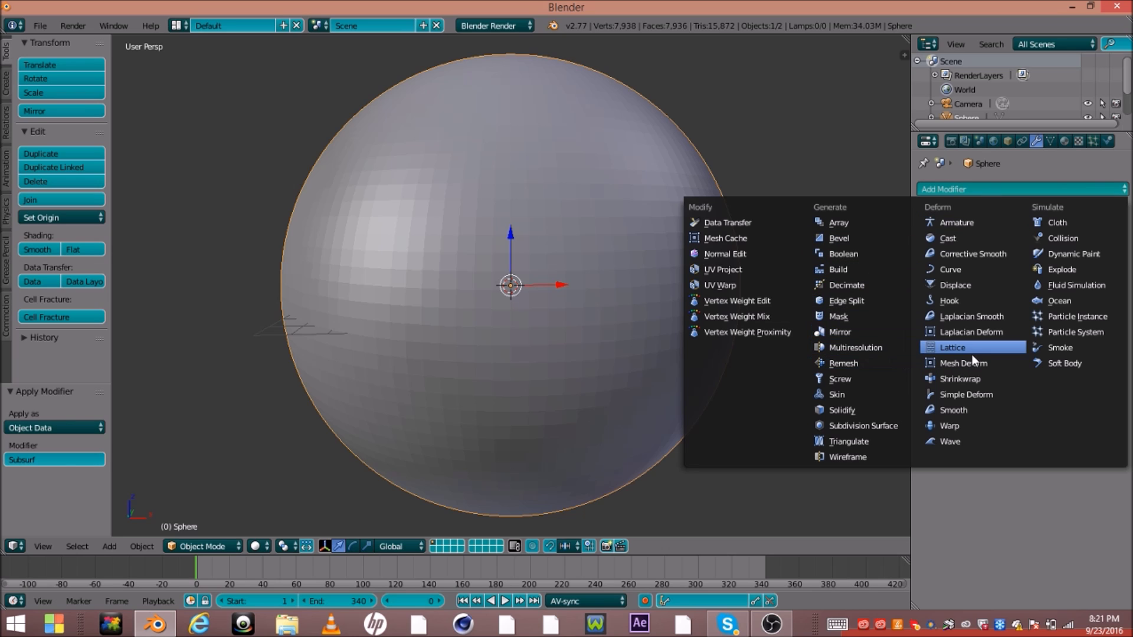
- Add a Displace modifier to the sphere driven by a new Clouds texture
{"action": "left_click", "coordinate": [962, 285]}
{"action": "scroll", "coordinate": [515, 298], "scroll_direction": "down", "scroll_amount": 5}
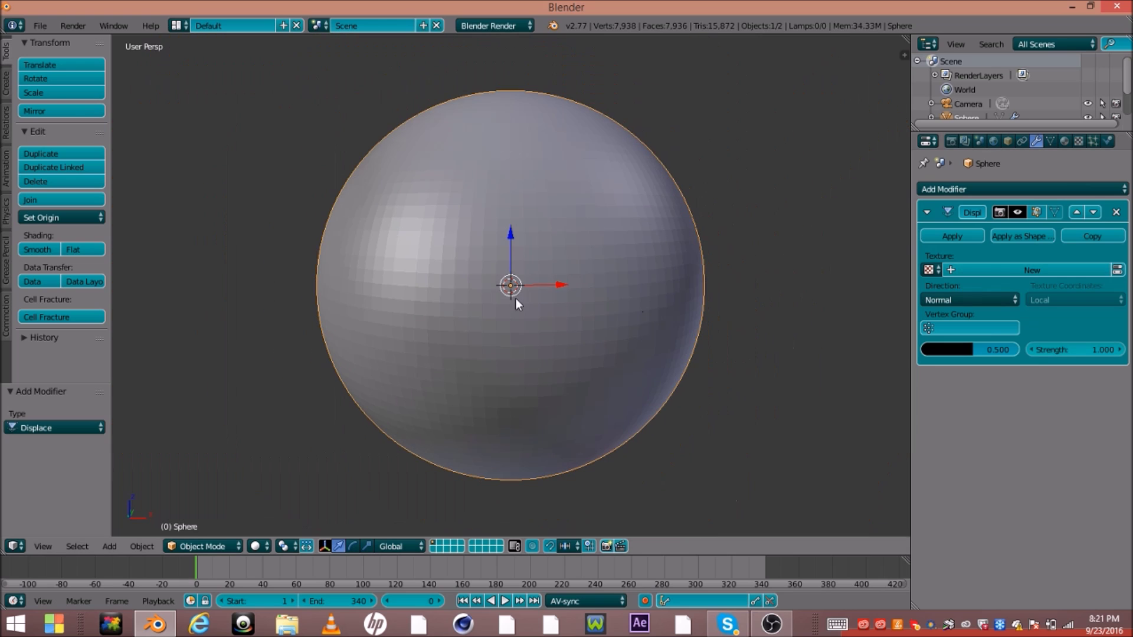
{"action": "middle_click_drag", "start_coordinate": [507, 252], "coordinate": [544, 319]}
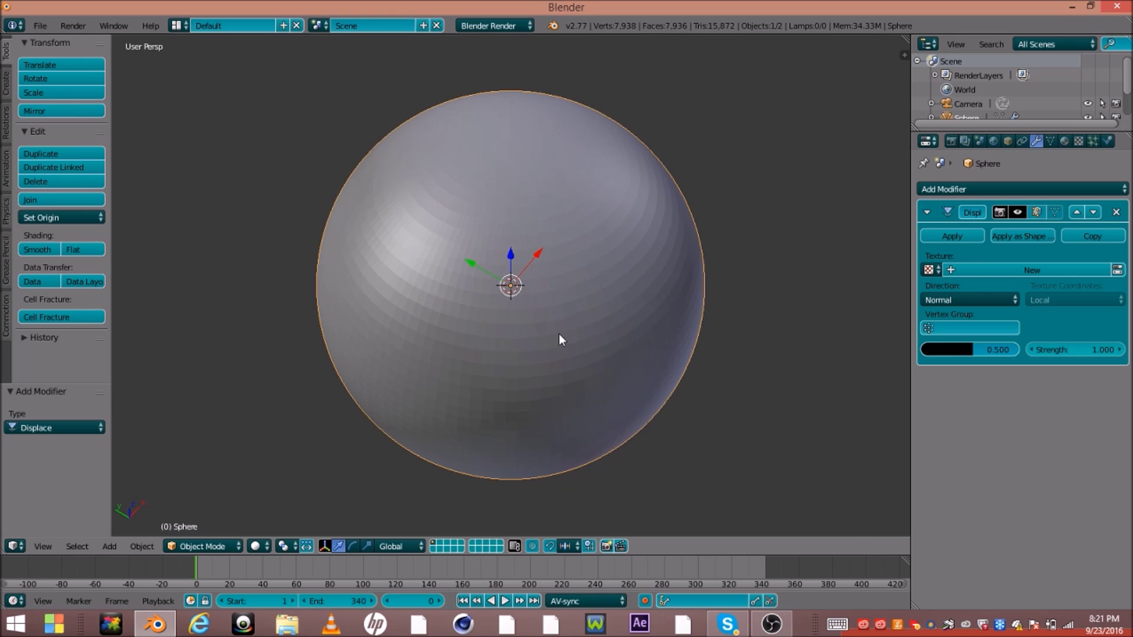
{"action": "scroll", "coordinate": [558, 333], "scroll_direction": "up", "scroll_amount": 5}
{"action": "scroll", "coordinate": [540, 272], "scroll_direction": "down", "scroll_amount": 6}
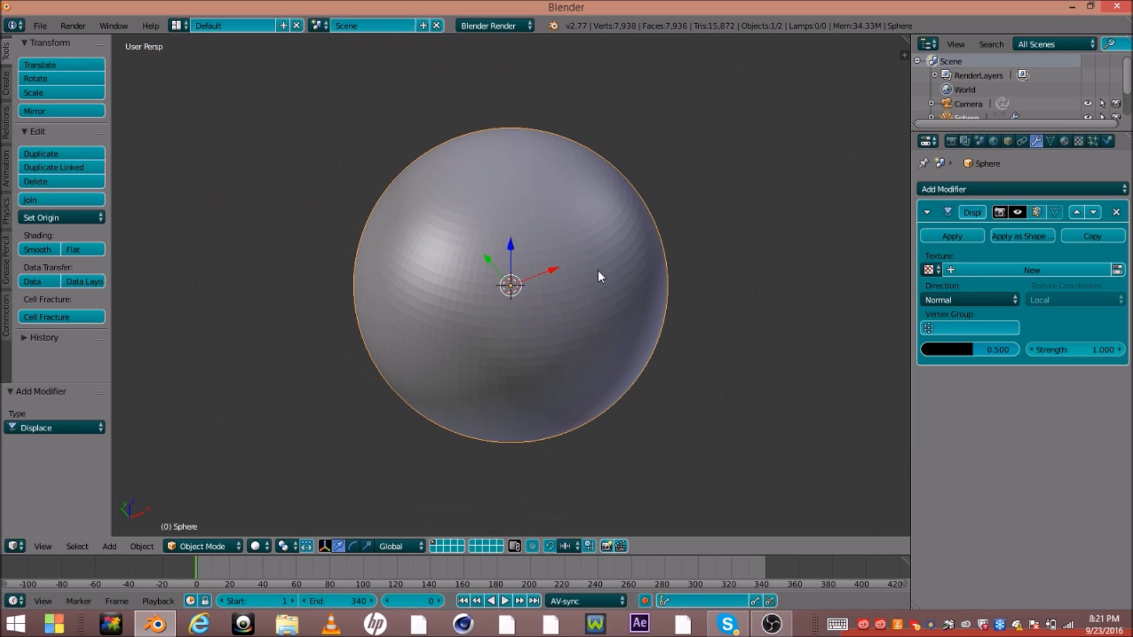
{"action": "scroll", "coordinate": [601, 260], "scroll_direction": "up", "scroll_amount": 3}
{"action": "left_click", "coordinate": [1017, 271]}
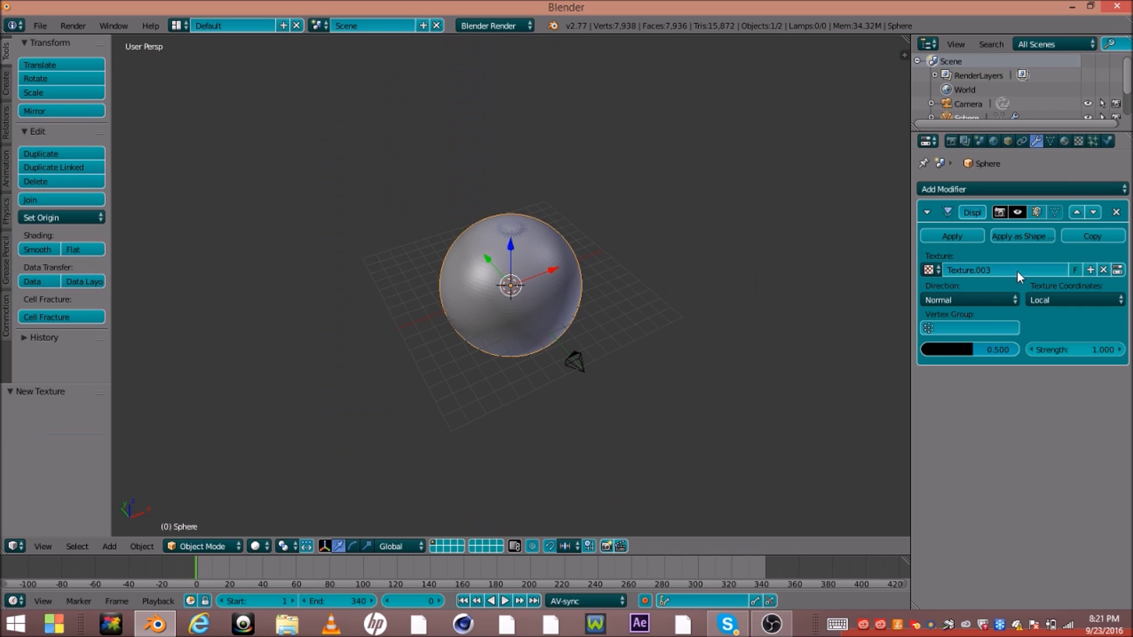
{"action": "left_click", "coordinate": [1078, 142]}
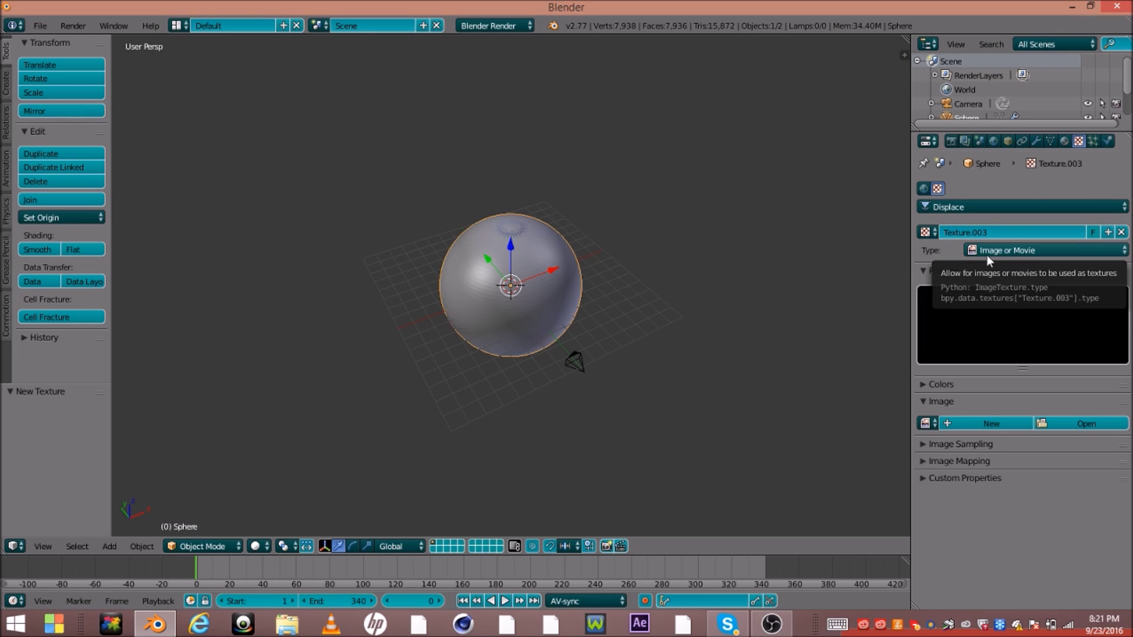
{"action": "left_click", "coordinate": [1005, 255]}
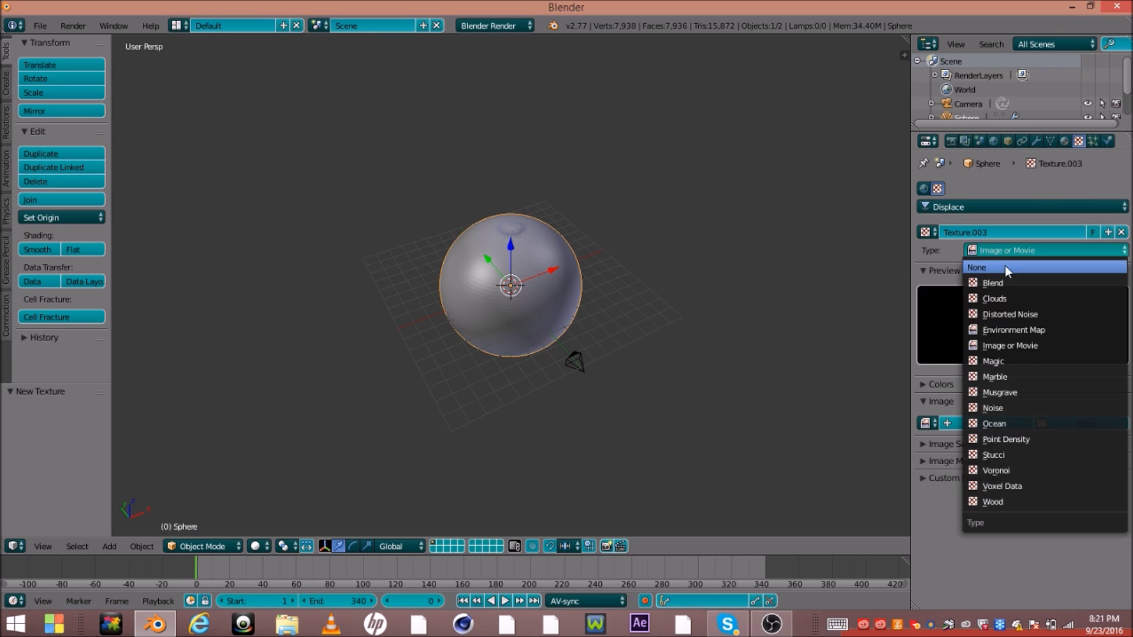
{"action": "left_click", "coordinate": [1006, 293]}
- Set the Clouds texture size to 0.35, checking the jagged sphere from several angles
{"action": "middle_click_drag", "start_coordinate": [709, 243], "coordinate": [561, 339]}
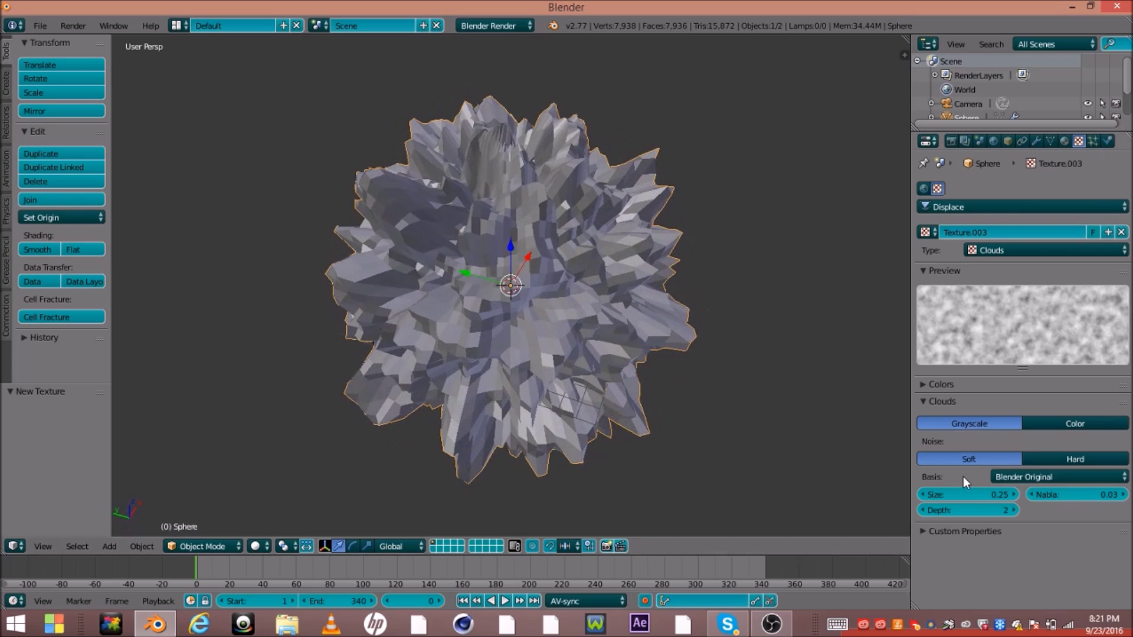
{"action": "left_click", "coordinate": [922, 498]}
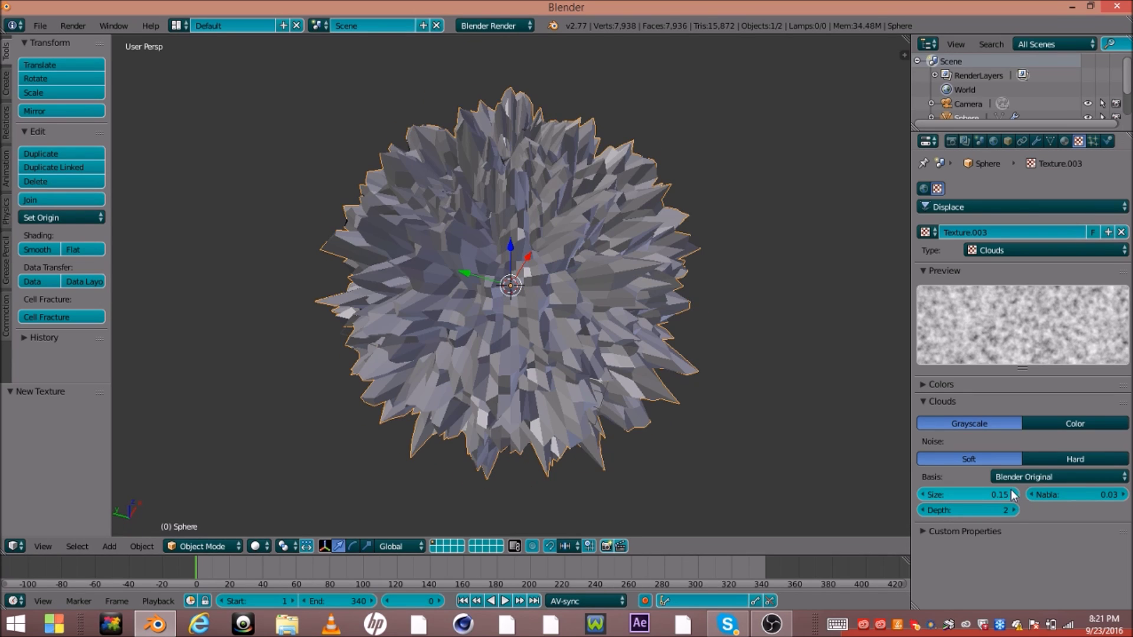
{"action": "left_click", "coordinate": [1013, 494]}
{"action": "left_click", "coordinate": [1014, 494]}
{"action": "middle_click_drag", "start_coordinate": [542, 368], "coordinate": [597, 282]}
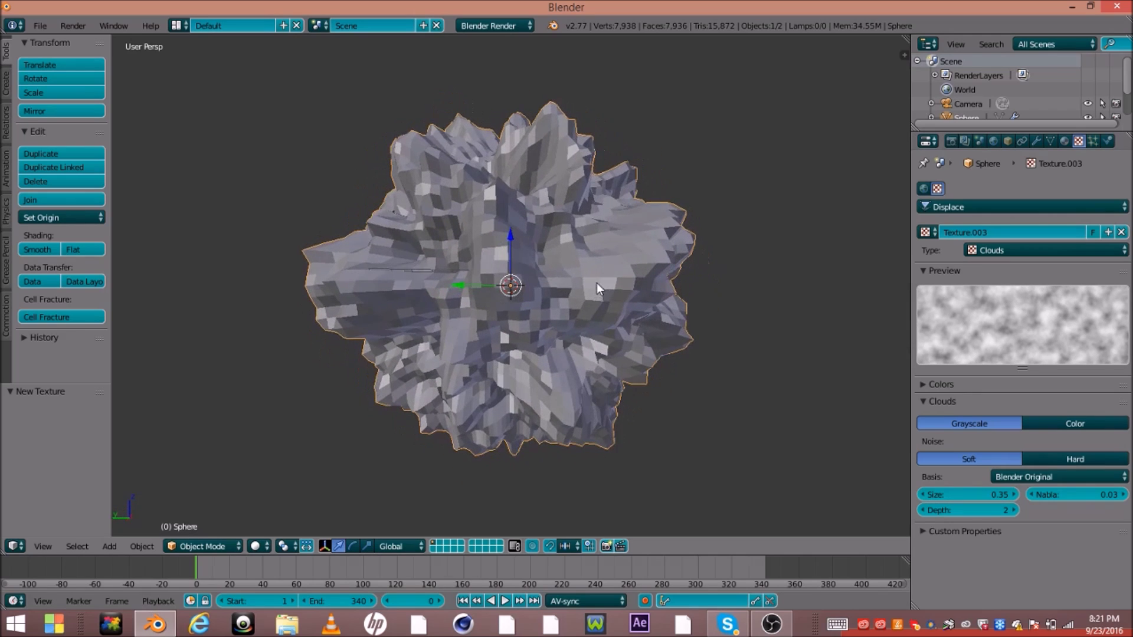
{"action": "left_click", "coordinate": [1014, 495]}
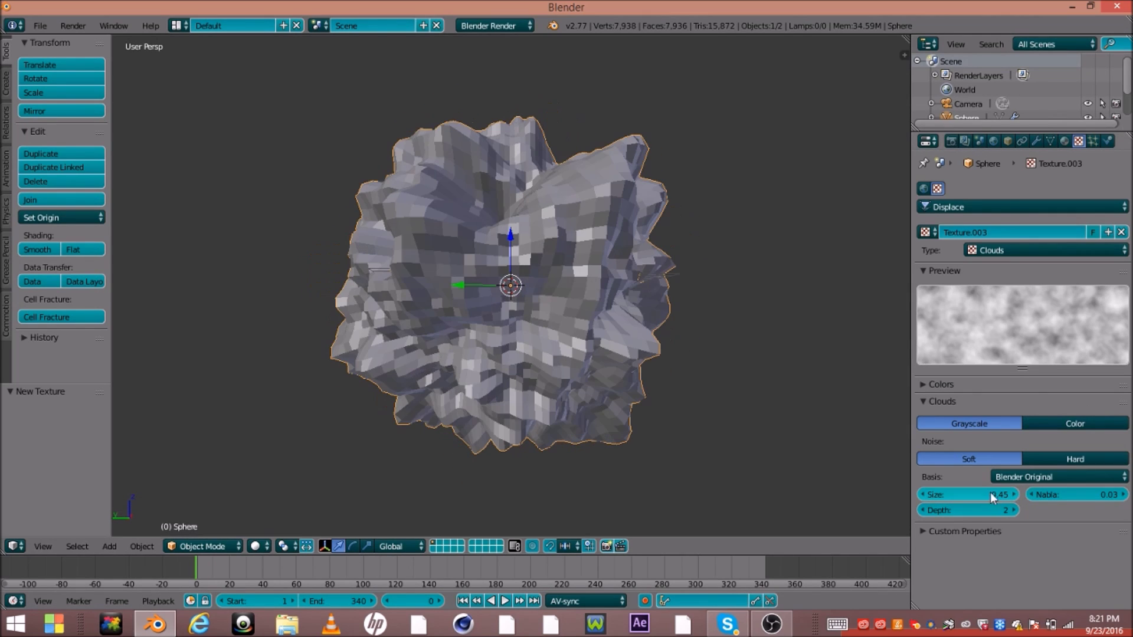
{"action": "left_click", "coordinate": [921, 496]}
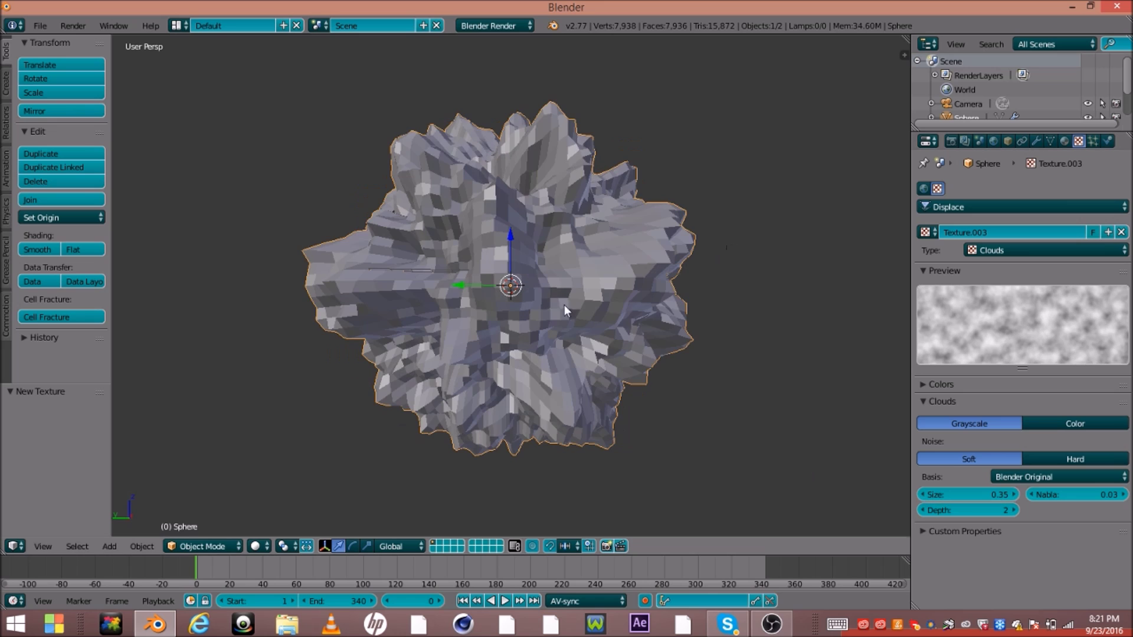
{"action": "middle_click_drag", "start_coordinate": [564, 304], "coordinate": [616, 380]}
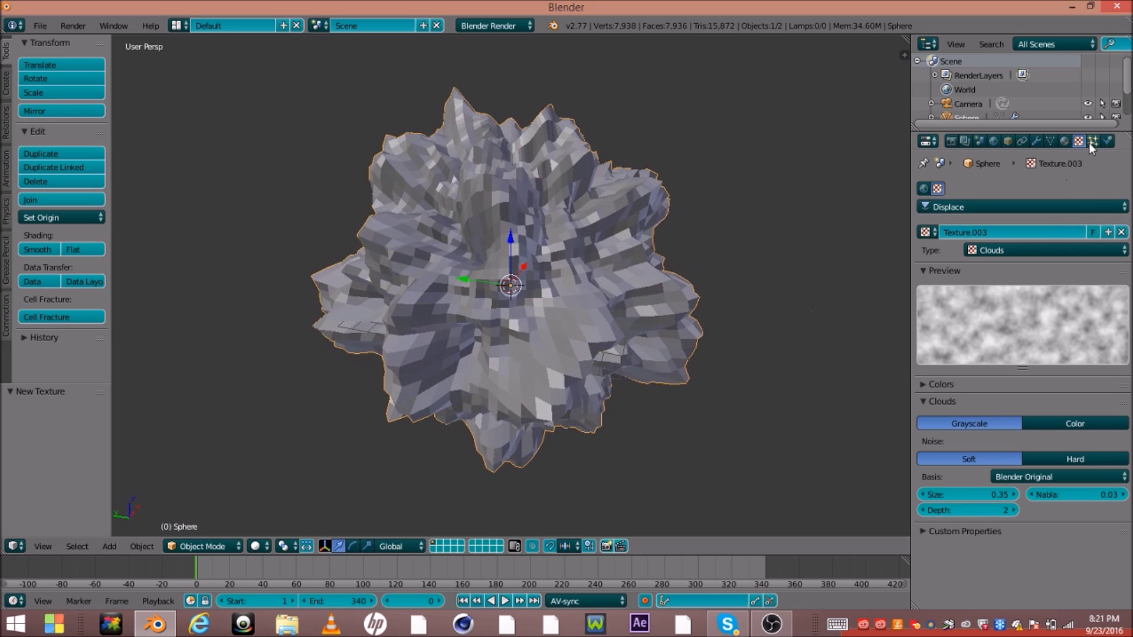
{"action": "left_click", "coordinate": [1065, 141]}
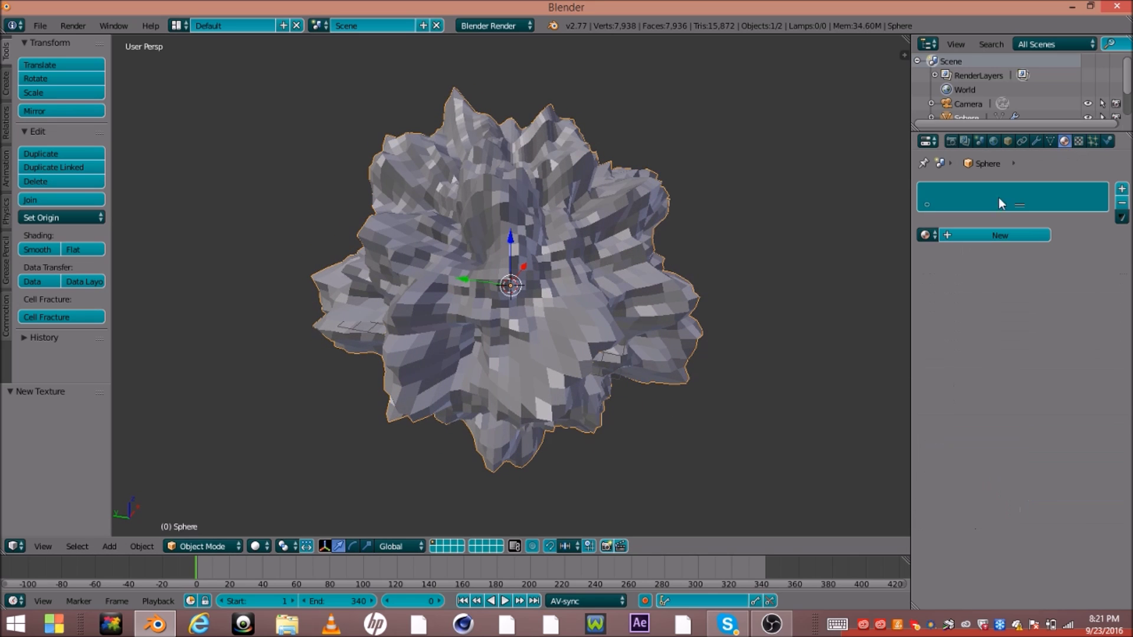
- Create Material.002 as a blue Halo with size 0.100 and hardness 127
{"action": "left_click", "coordinate": [994, 234]}
{"action": "left_click", "coordinate": [1091, 253]}
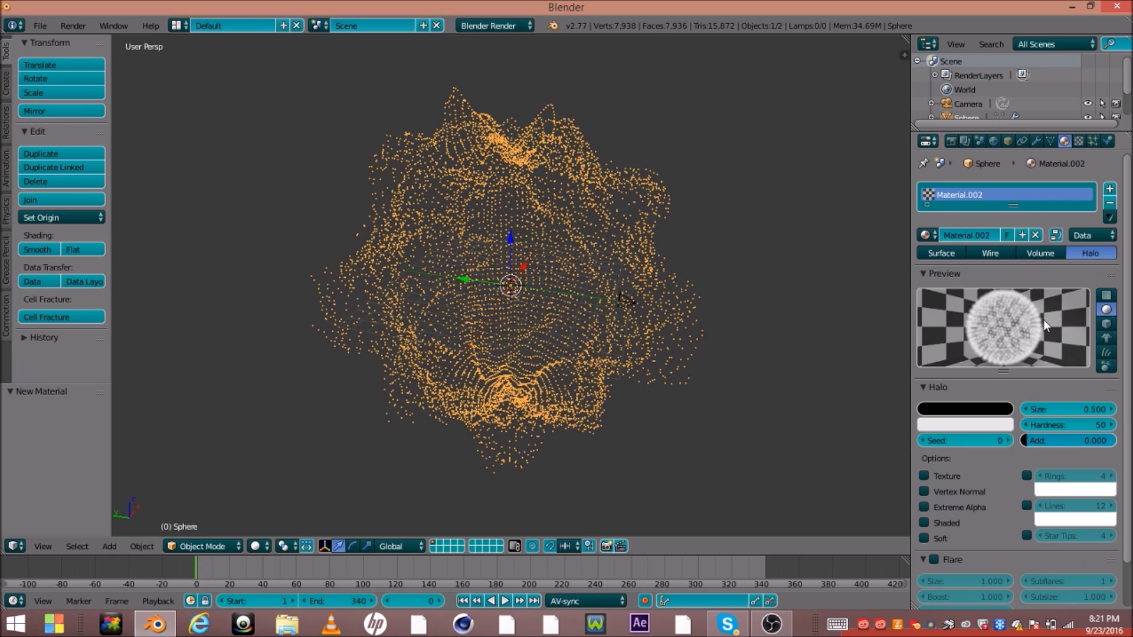
{"action": "scroll", "coordinate": [802, 383], "scroll_direction": "up", "scroll_amount": 2}
{"action": "scroll", "coordinate": [654, 383], "scroll_direction": "up", "scroll_amount": 1}
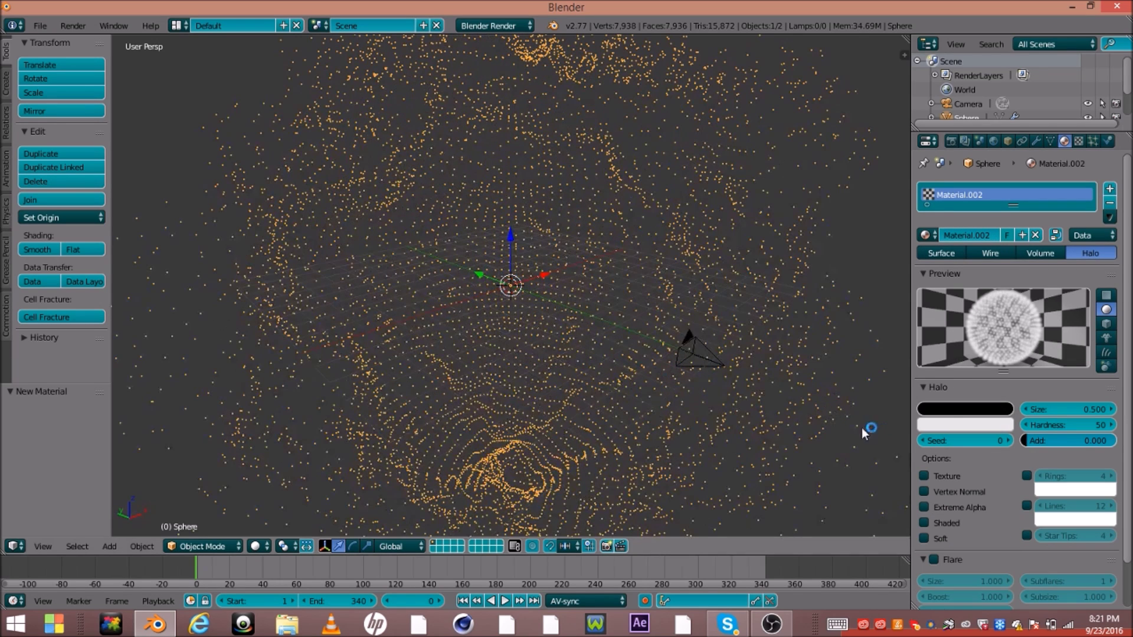
{"action": "left_click", "coordinate": [944, 408]}
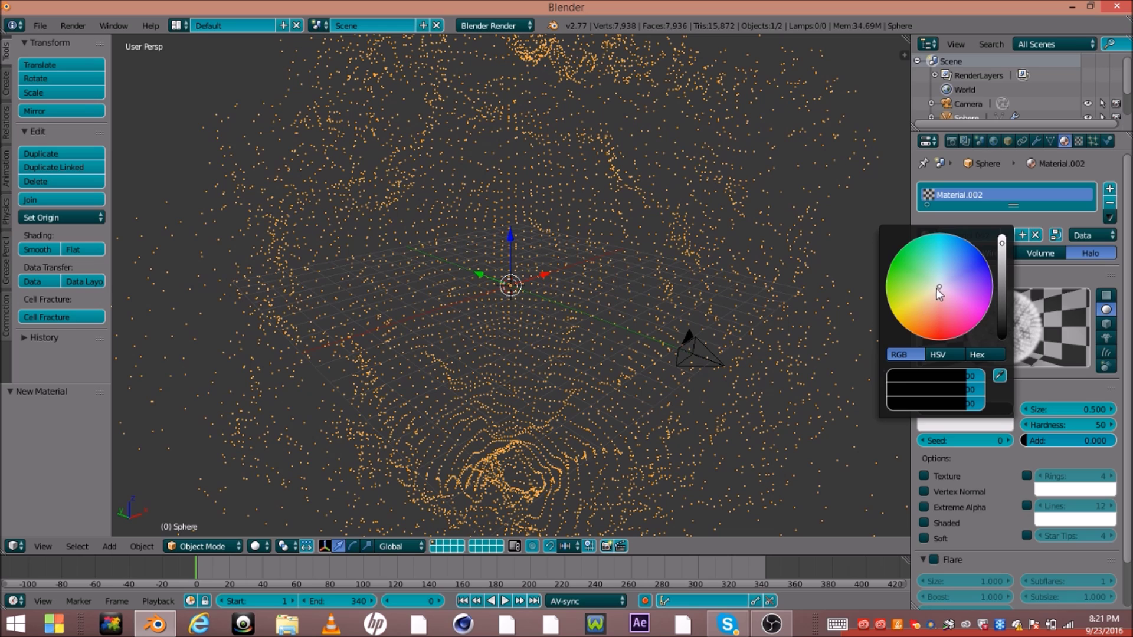
{"action": "left_click_drag", "start_coordinate": [933, 292], "coordinate": [966, 240]}
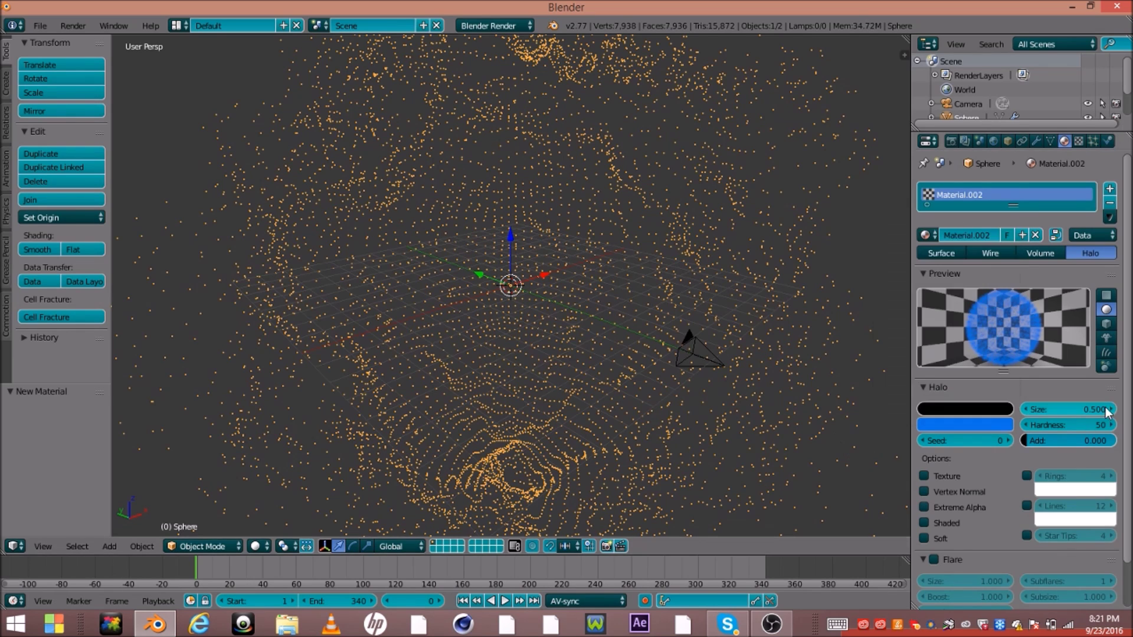
{"action": "left_click", "coordinate": [1027, 410]}
{"action": "left_click", "coordinate": [1026, 409]}
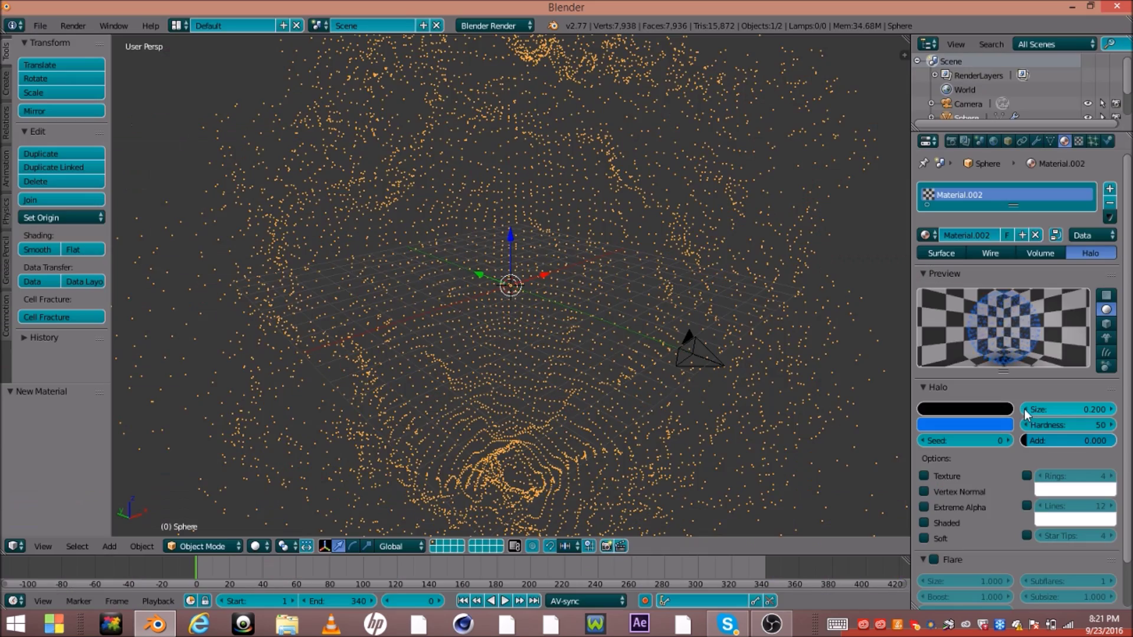
{"action": "left_click", "coordinate": [1027, 409]}
{"action": "left_click", "coordinate": [1027, 410]}
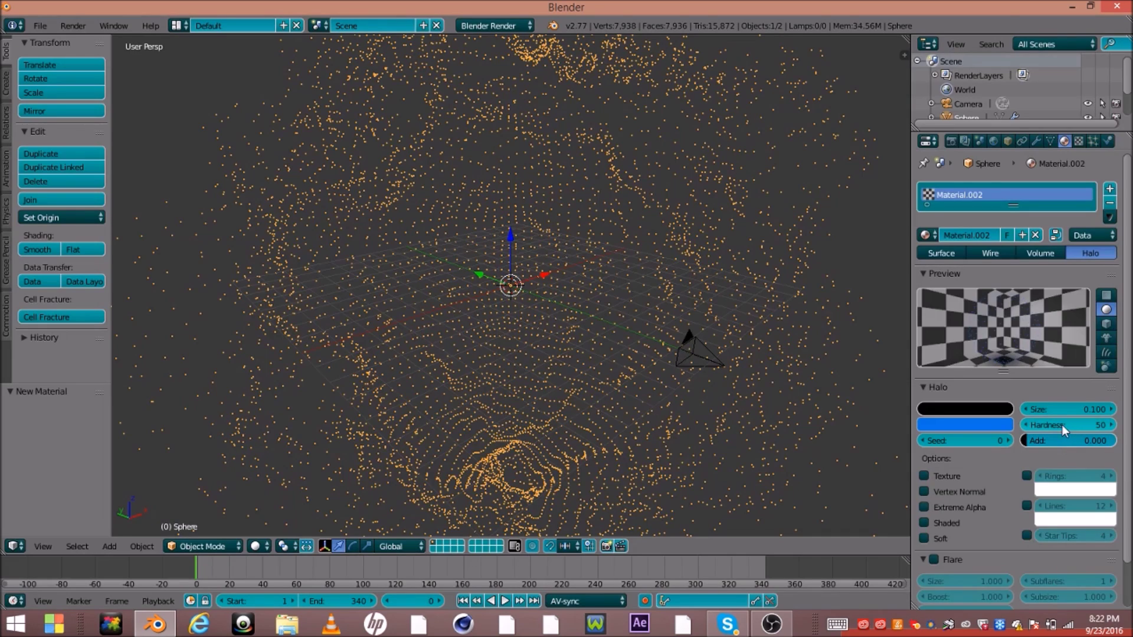
{"action": "left_click_drag", "start_coordinate": [1060, 426], "coordinate": [1103, 426]}
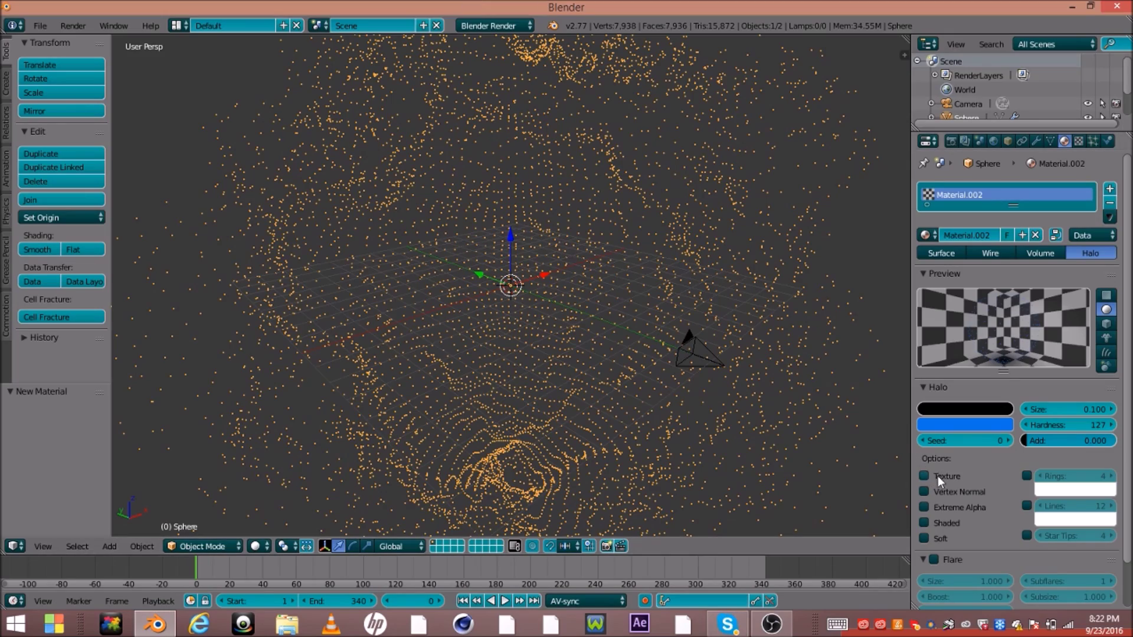
{"action": "middle_click_drag", "start_coordinate": [610, 323], "coordinate": [593, 302]}
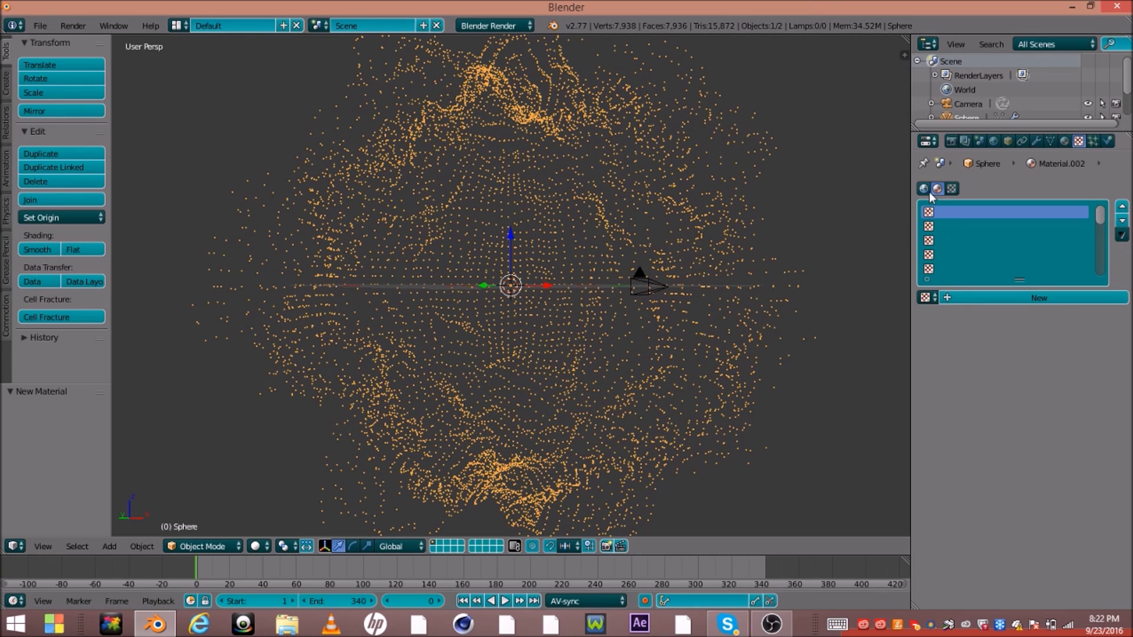
- Add a new Distorted Noise texture (Texture.004) to the halo material
{"action": "left_click", "coordinate": [951, 188]}
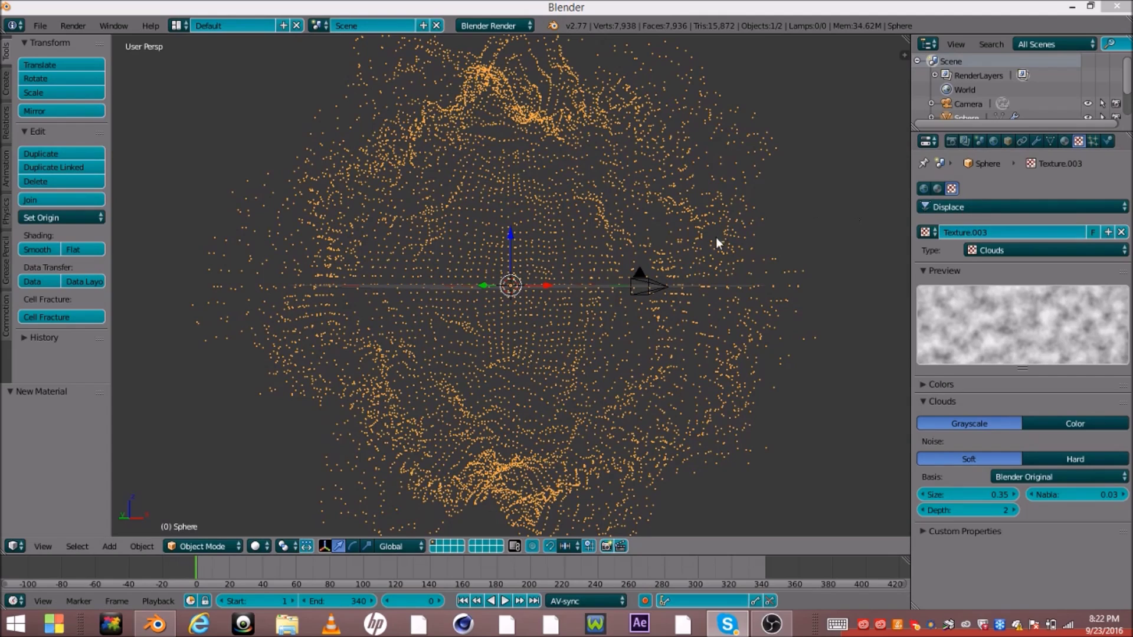
{"action": "left_click", "coordinate": [976, 205]}
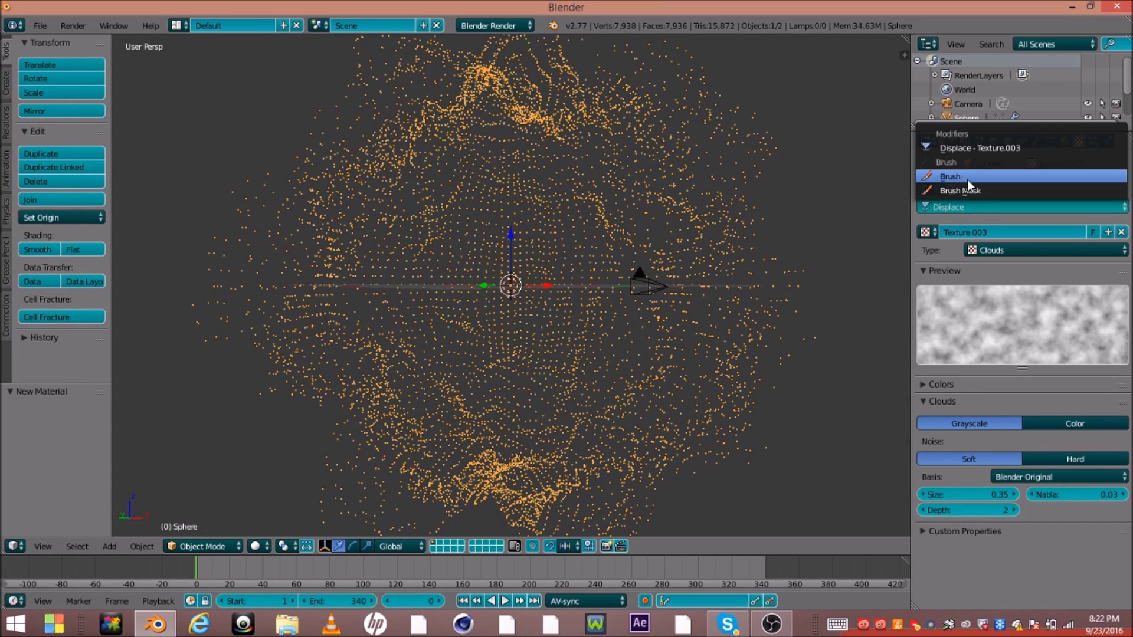
{"action": "left_click", "coordinate": [994, 175]}
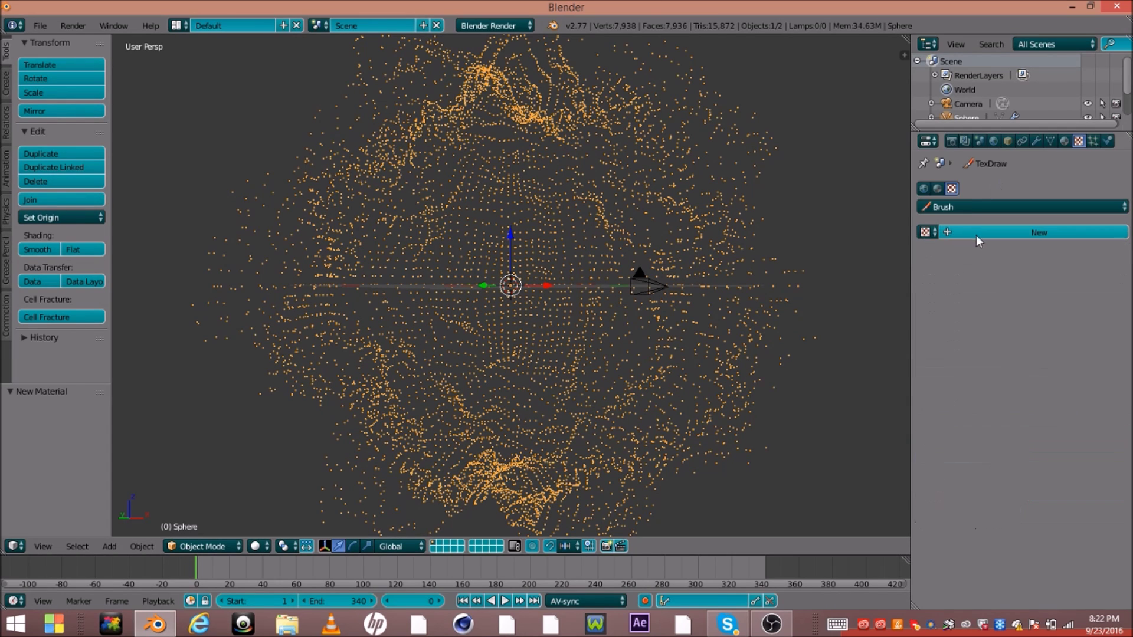
{"action": "left_click", "coordinate": [936, 189]}
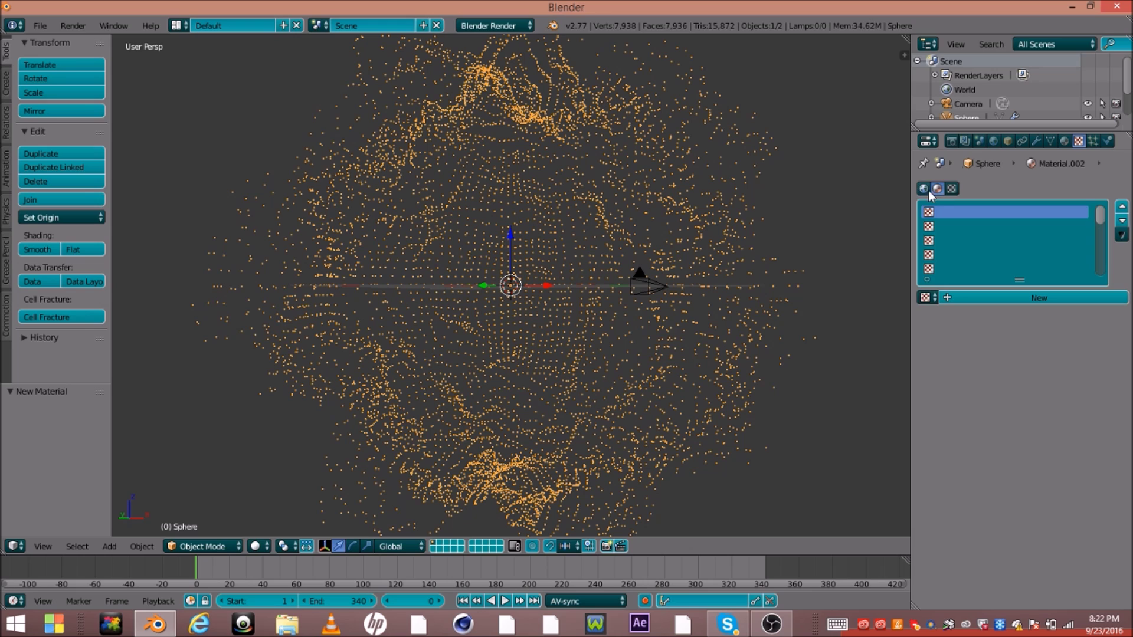
{"action": "left_click", "coordinate": [969, 298]}
{"action": "left_click", "coordinate": [1000, 316]}
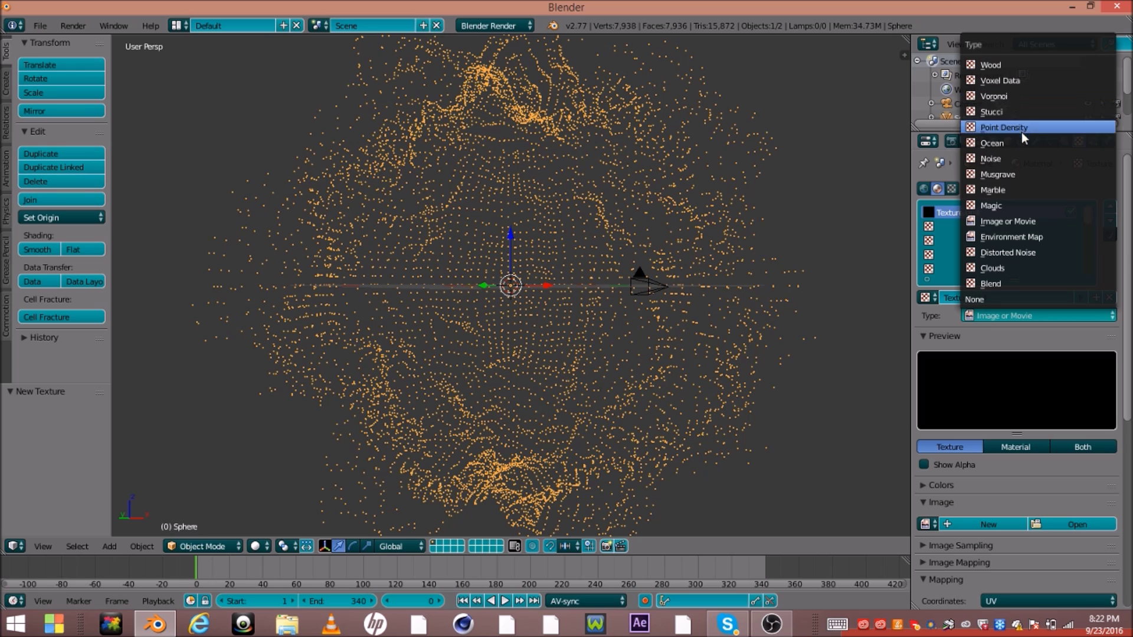
{"action": "left_click", "coordinate": [1008, 253]}
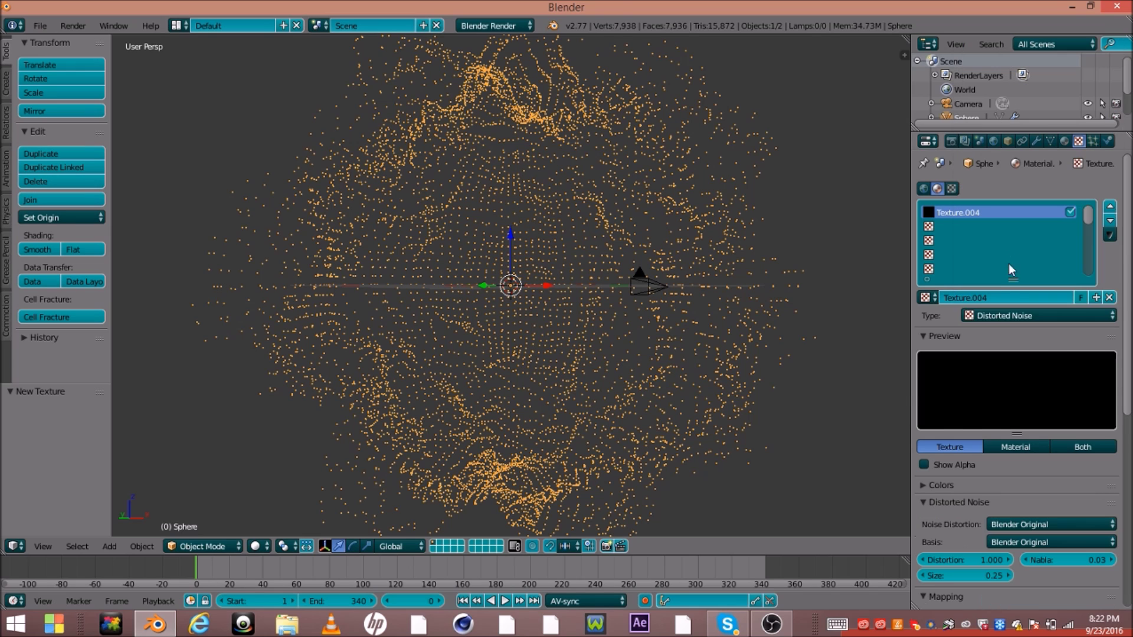
- Preview the halo sphere through the camera in Rendered shading
{"action": "scroll", "coordinate": [1005, 366], "scroll_direction": "down", "scroll_amount": 5}
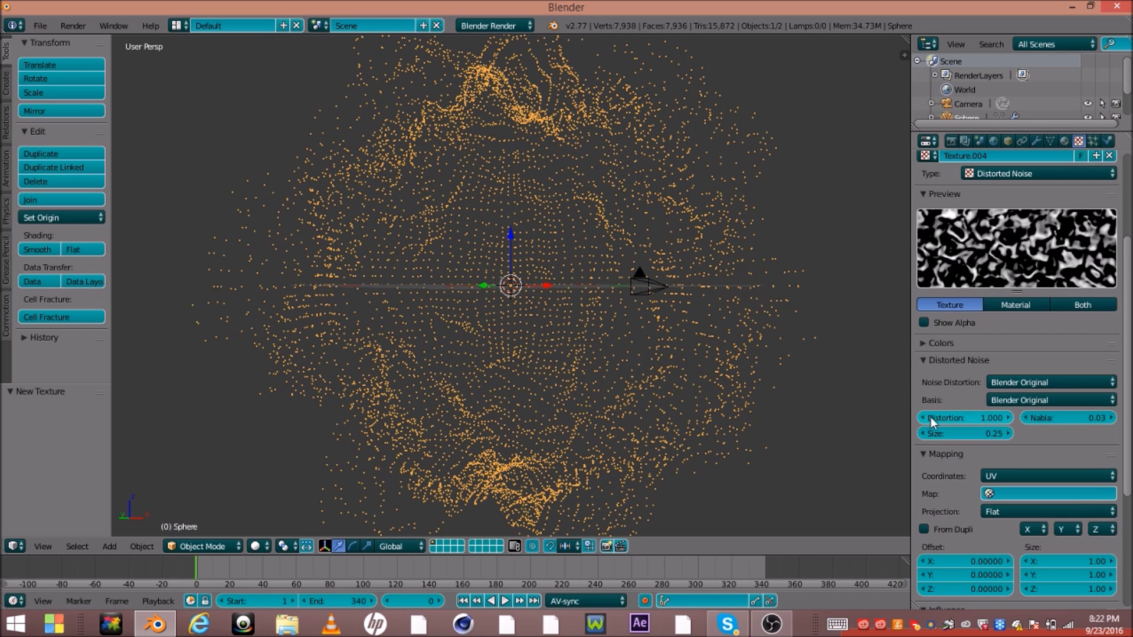
{"action": "middle_click_drag", "start_coordinate": [585, 296], "coordinate": [565, 317]}
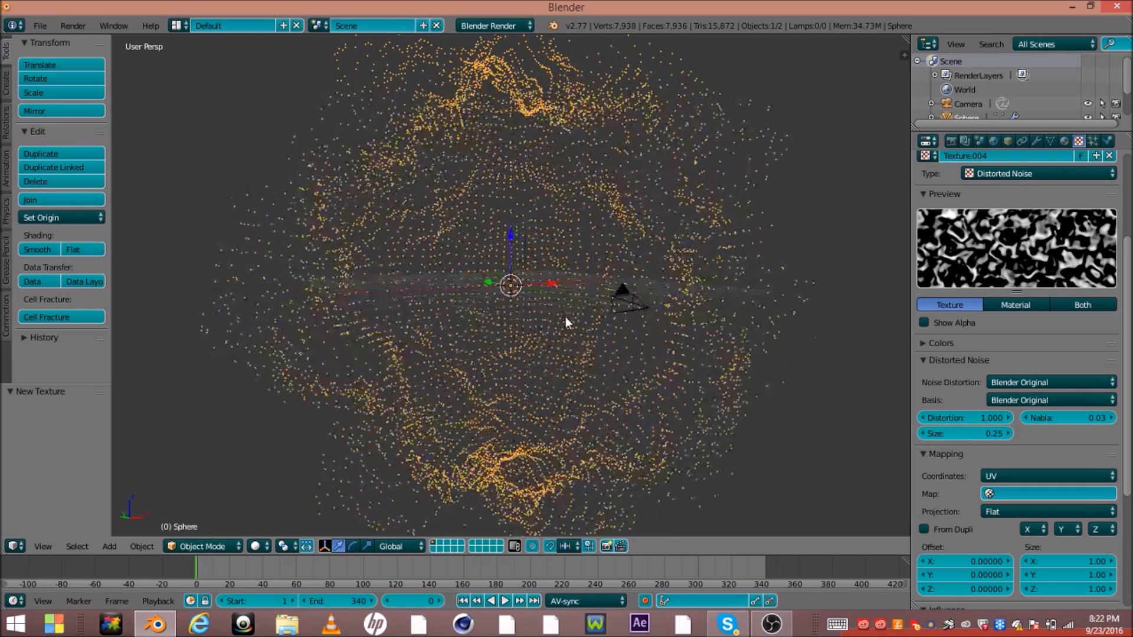
{"action": "key", "text": "KP_0"}
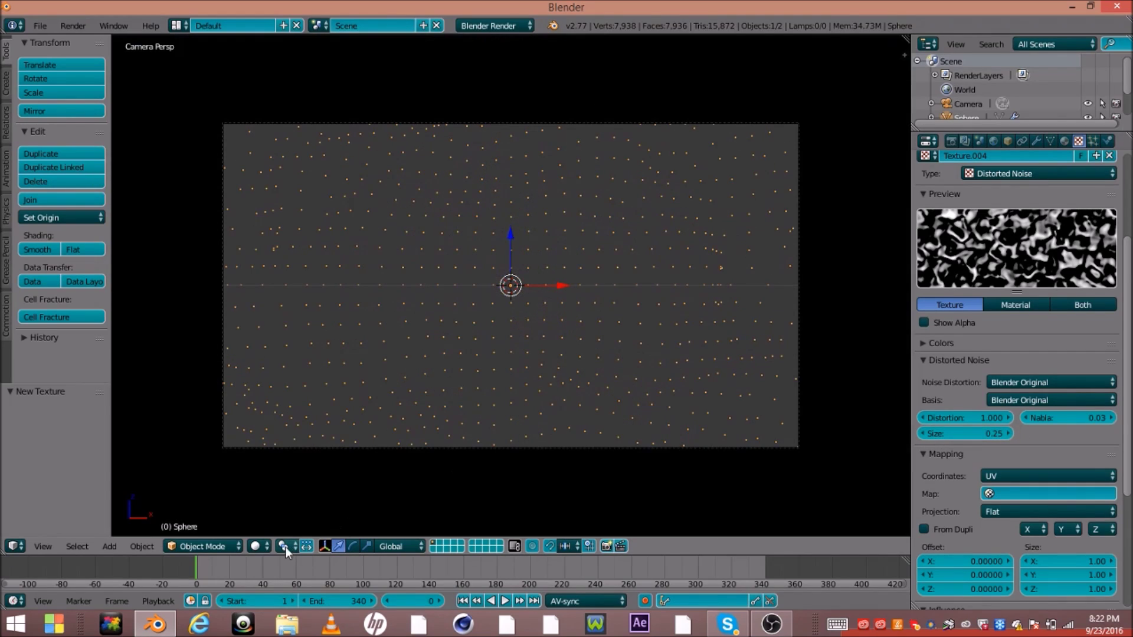
{"action": "left_click", "coordinate": [285, 547]}
{"action": "left_click", "coordinate": [294, 451]}
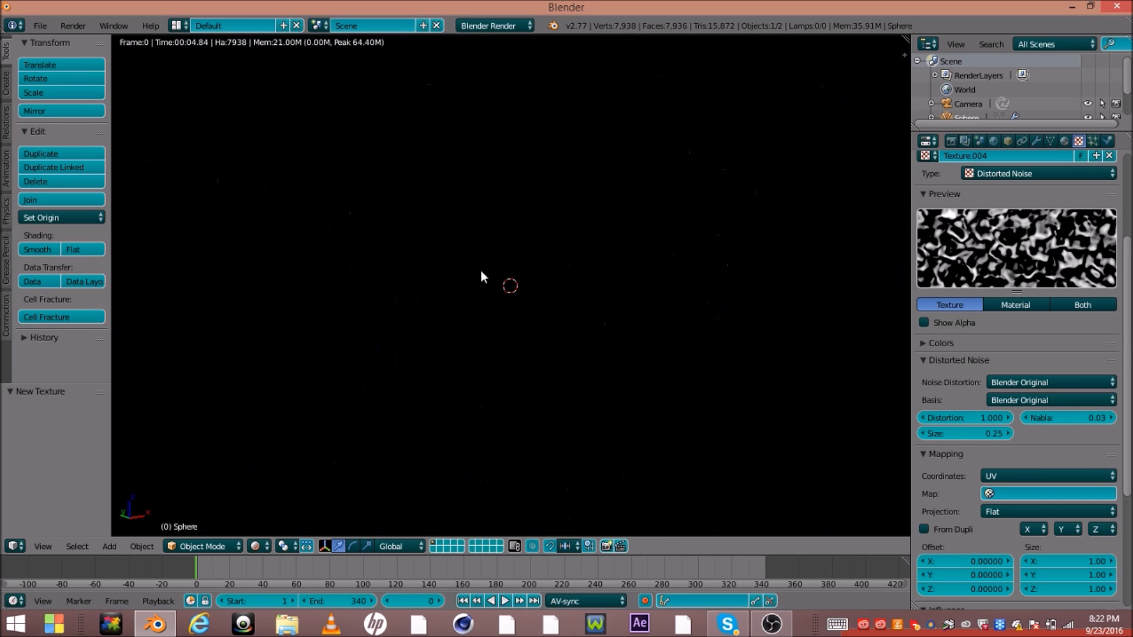
- Change the texture's influence colour from magenta to blue
{"action": "scroll", "coordinate": [1021, 463], "scroll_direction": "down", "scroll_amount": 3}
{"action": "scroll", "coordinate": [1050, 461], "scroll_direction": "down", "scroll_amount": 4}
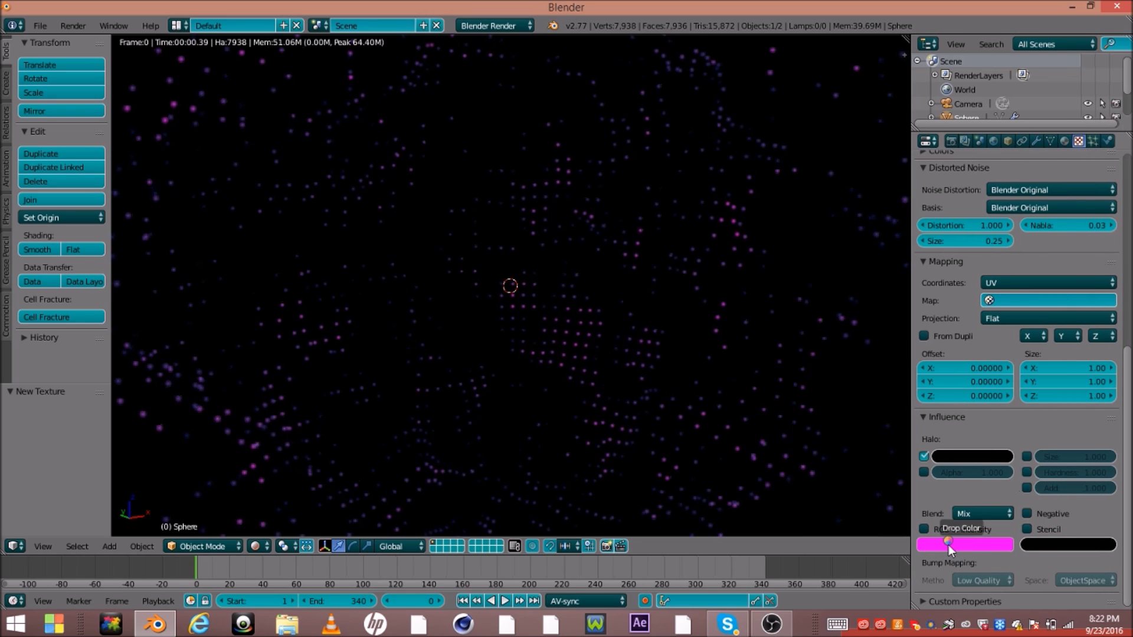
{"action": "left_click", "coordinate": [953, 548]}
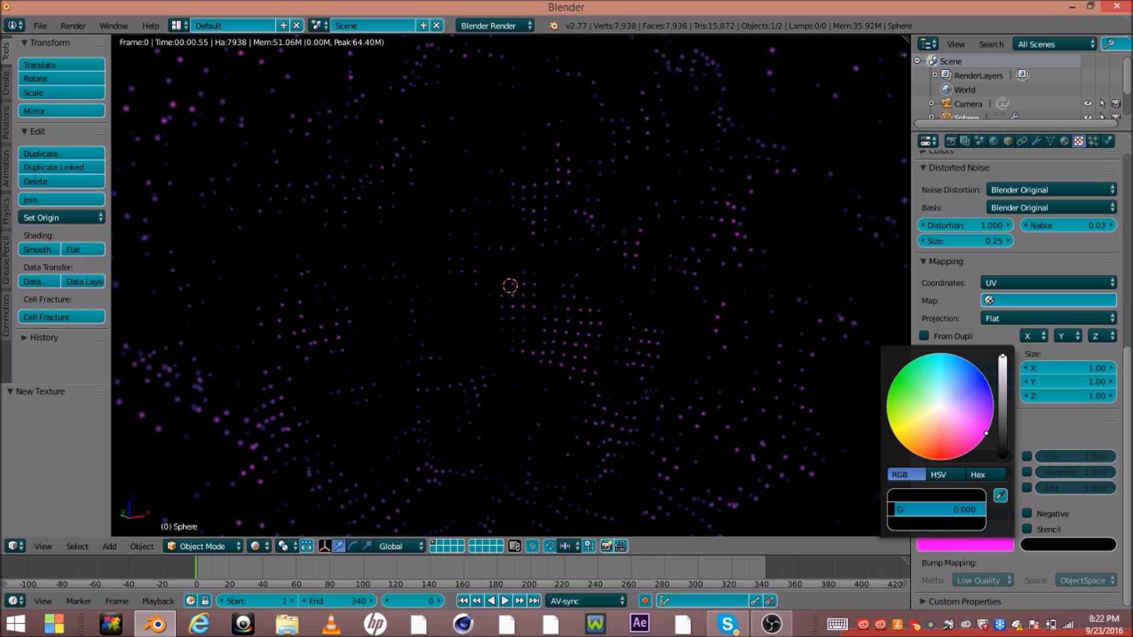
{"action": "left_click_drag", "start_coordinate": [968, 496], "coordinate": [897, 495]}
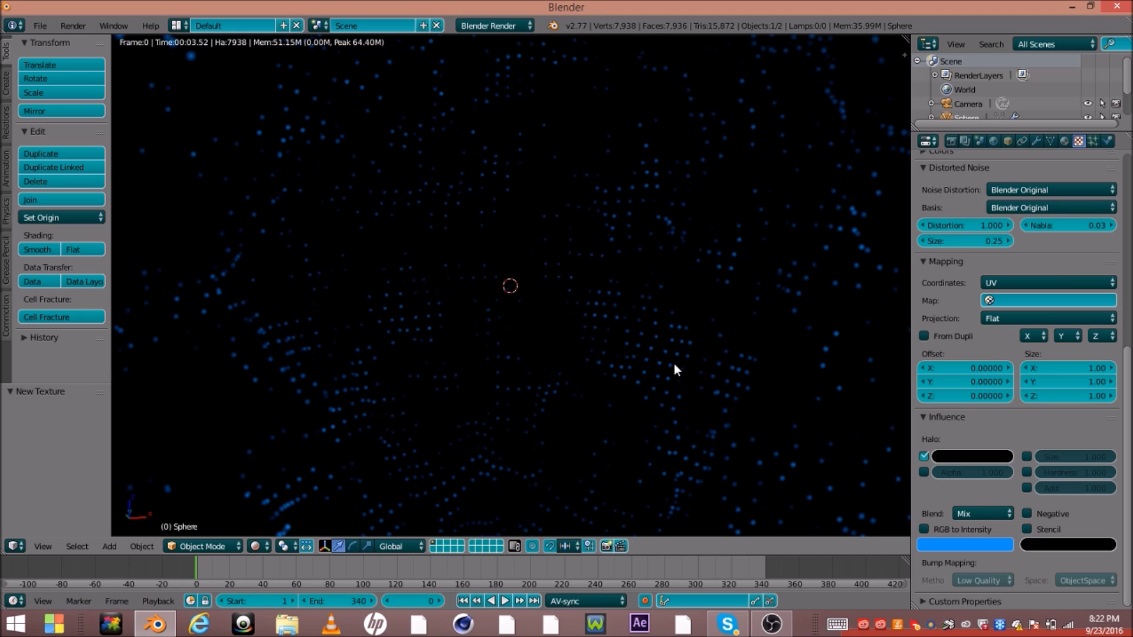
- Check the camera view, then switch the viewport back to Solid shading
{"action": "key", "text": "KP_0"}
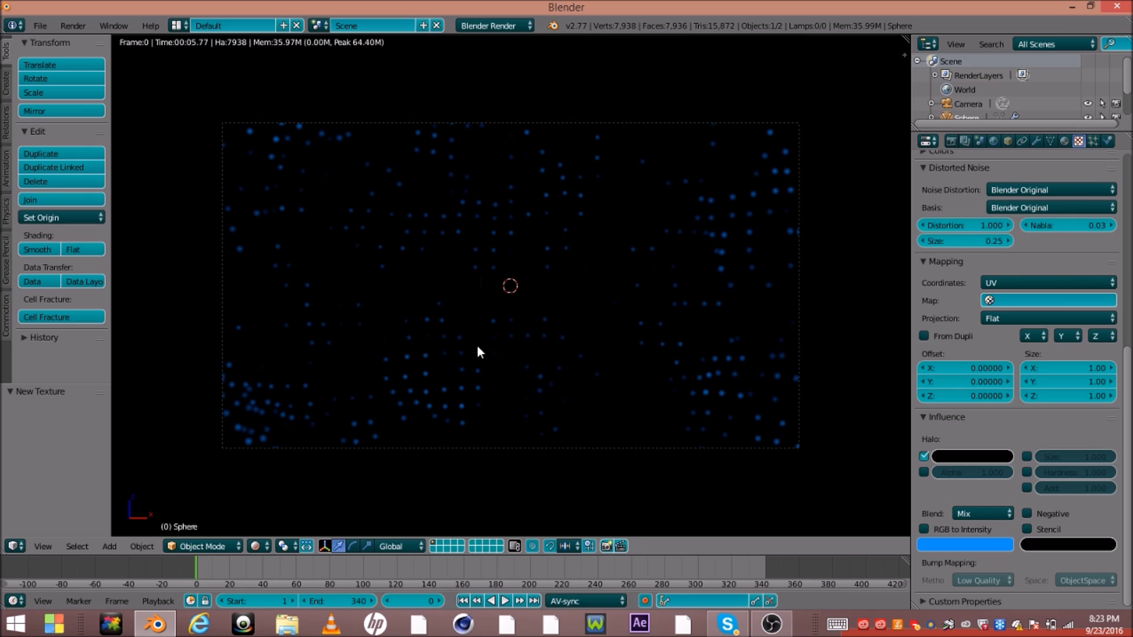
{"action": "key", "text": "KP_0"}
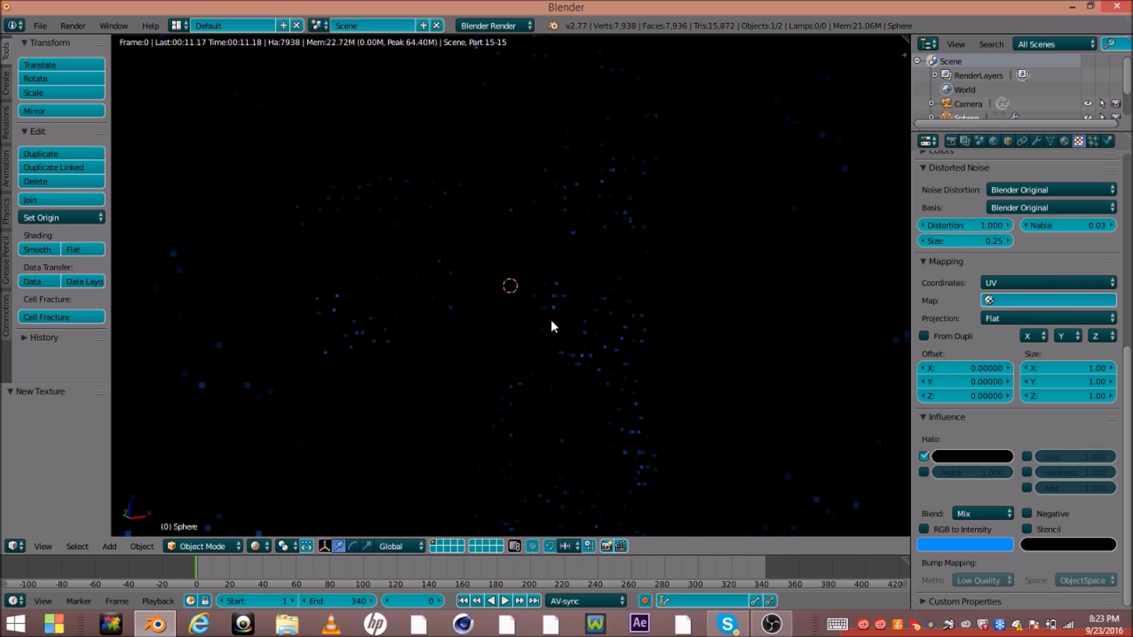
{"action": "left_click", "coordinate": [267, 547]}
{"action": "left_click", "coordinate": [277, 498]}
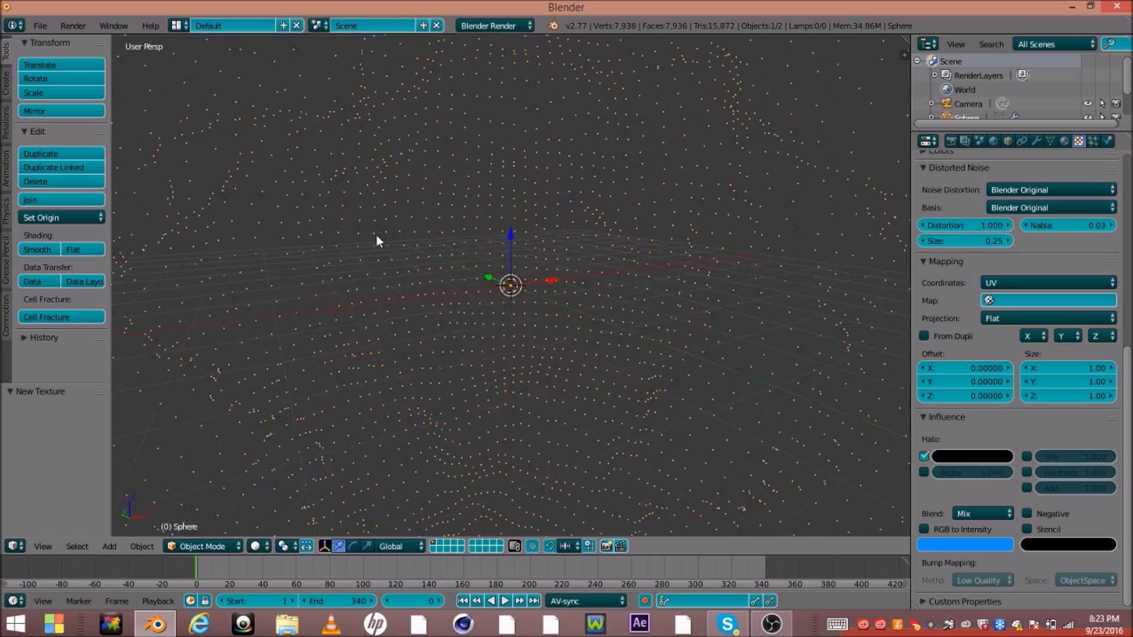
- Switch to the empty Scene.001 and add a plane
{"action": "middle_click_drag", "start_coordinate": [377, 236], "coordinate": [518, 270]}
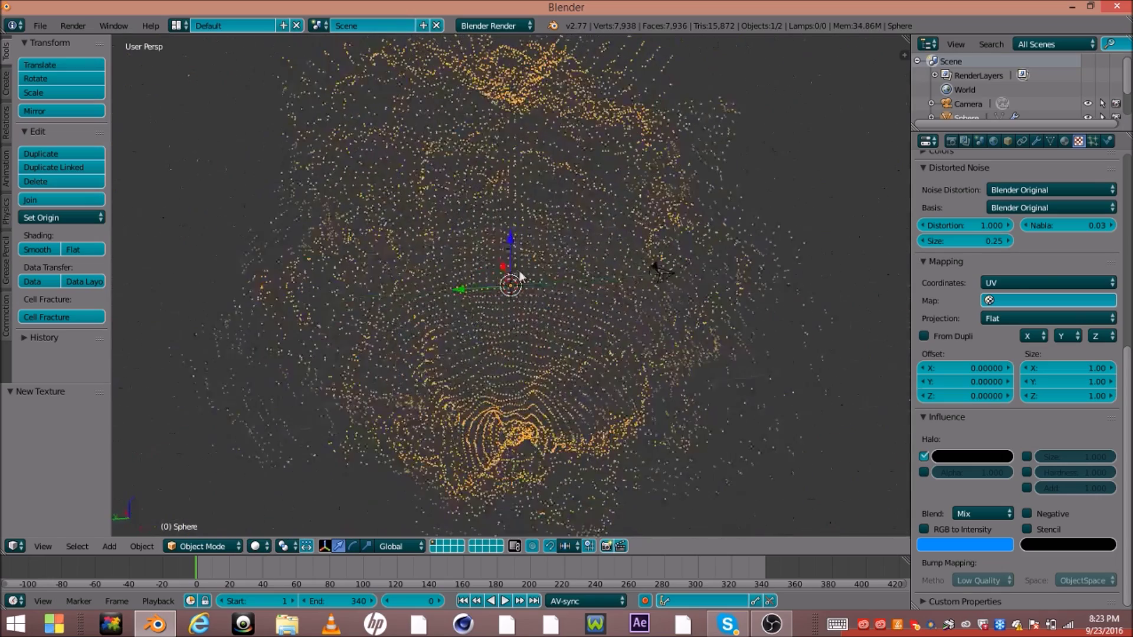
{"action": "left_click", "coordinate": [321, 26]}
{"action": "left_click", "coordinate": [332, 59]}
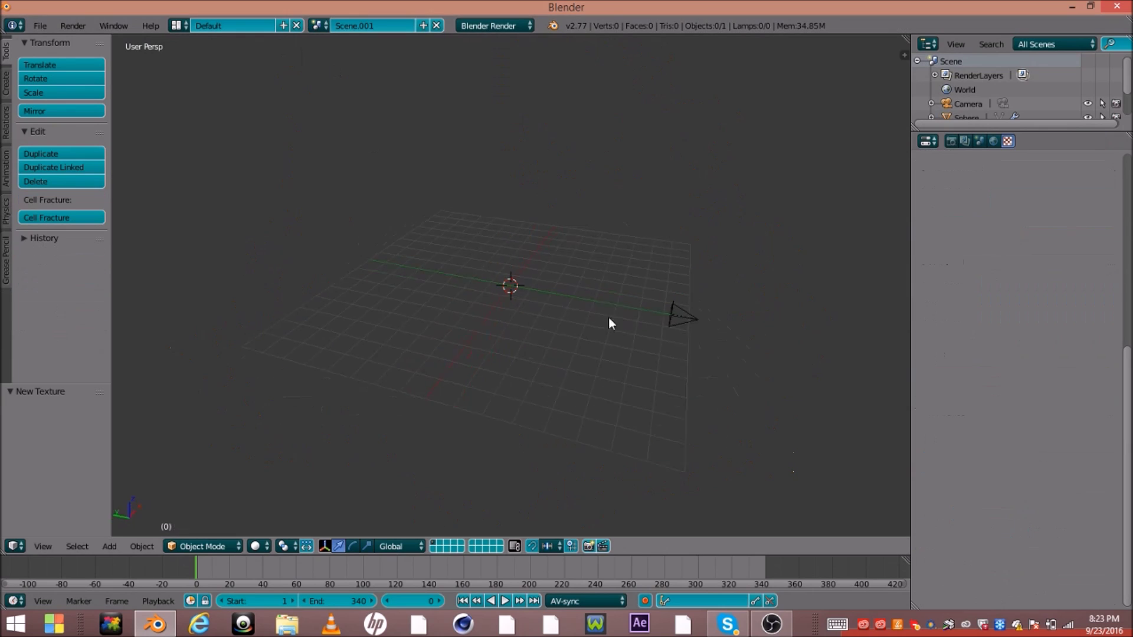
{"action": "middle_click_drag", "start_coordinate": [610, 322], "coordinate": [584, 314]}
{"action": "key", "text": "shift+a"}
{"action": "mouse_move", "coordinate": [582, 310]}
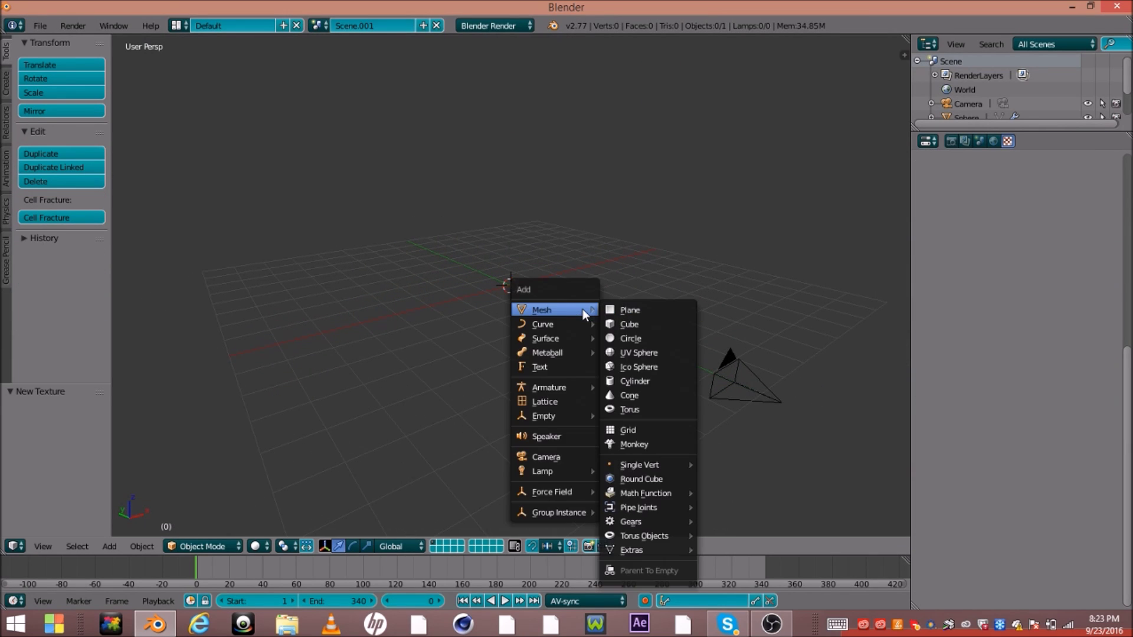
{"action": "left_click", "coordinate": [609, 315]}
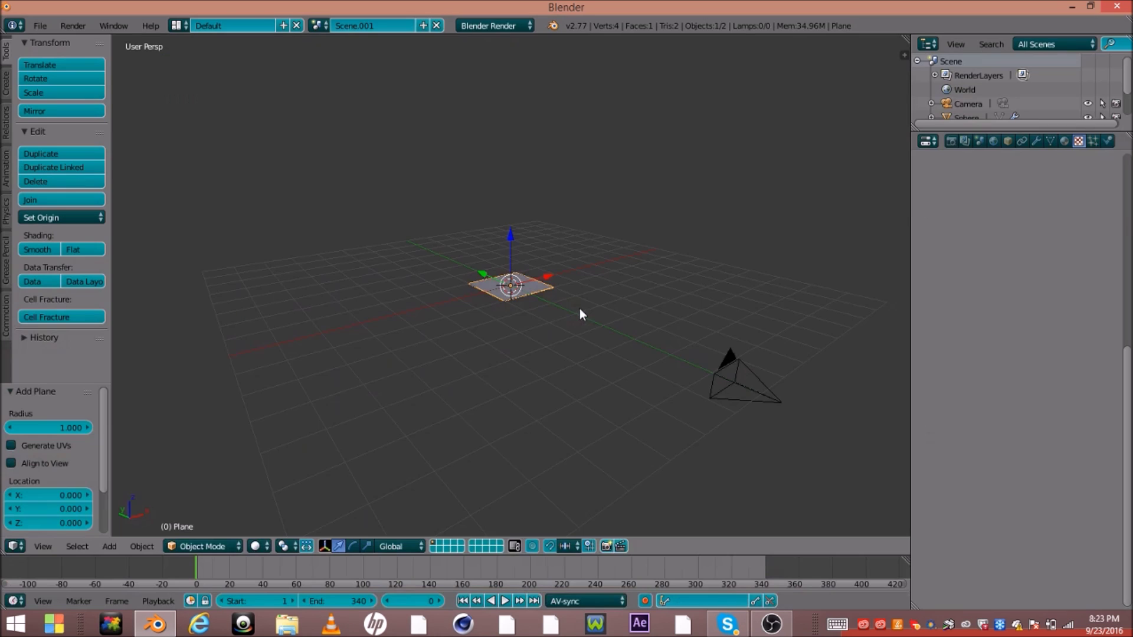
- Scale the plane to about 7.976 and lower it along Z to -7.338
{"action": "key", "text": "s"}
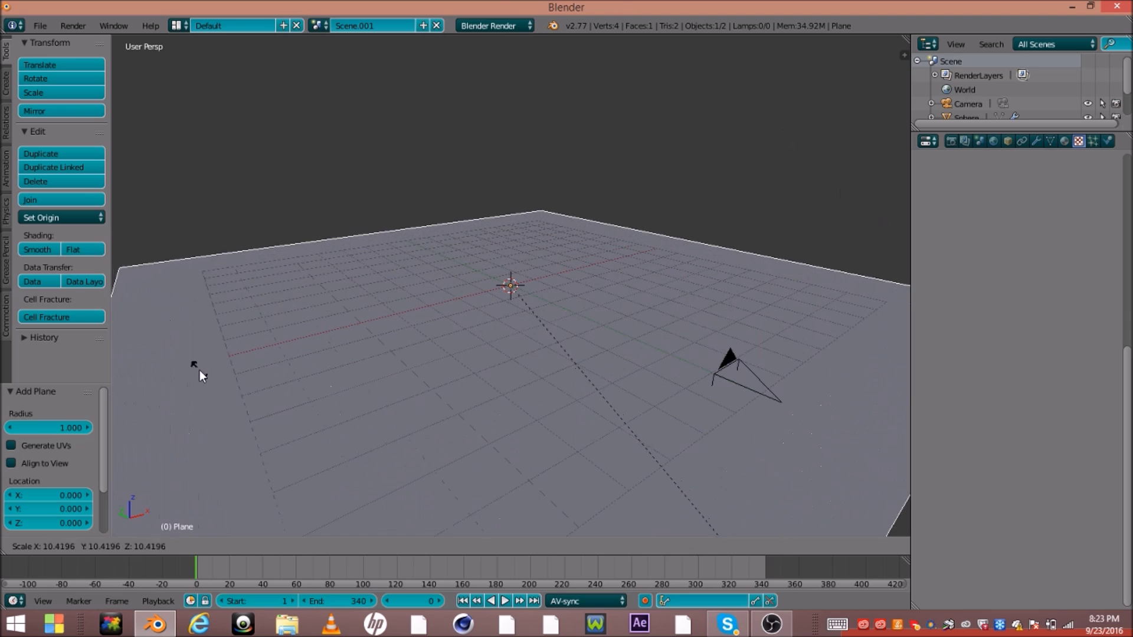
{"action": "left_click", "coordinate": [852, 253]}
{"action": "scroll", "coordinate": [649, 301], "scroll_direction": "down", "scroll_amount": 5}
{"action": "key", "text": "g"}
{"action": "key", "text": "z"}
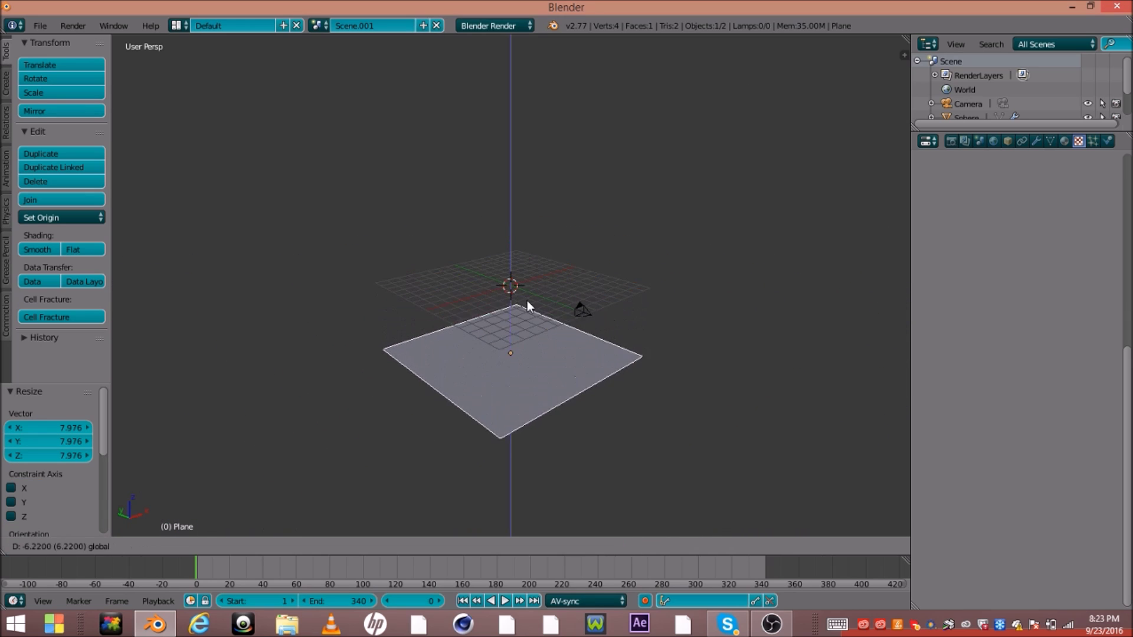
{"action": "left_click", "coordinate": [543, 359]}
{"action": "middle_click_drag", "start_coordinate": [544, 360], "coordinate": [539, 245]}
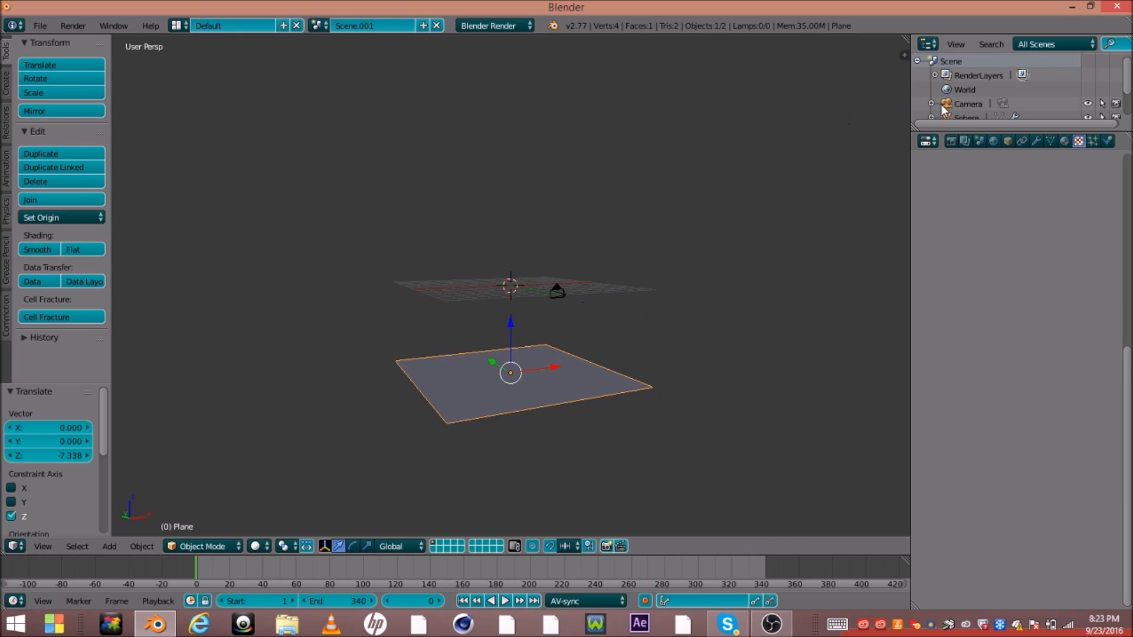
{"action": "key", "text": "KP_0"}
{"action": "key", "text": "KP_0"}
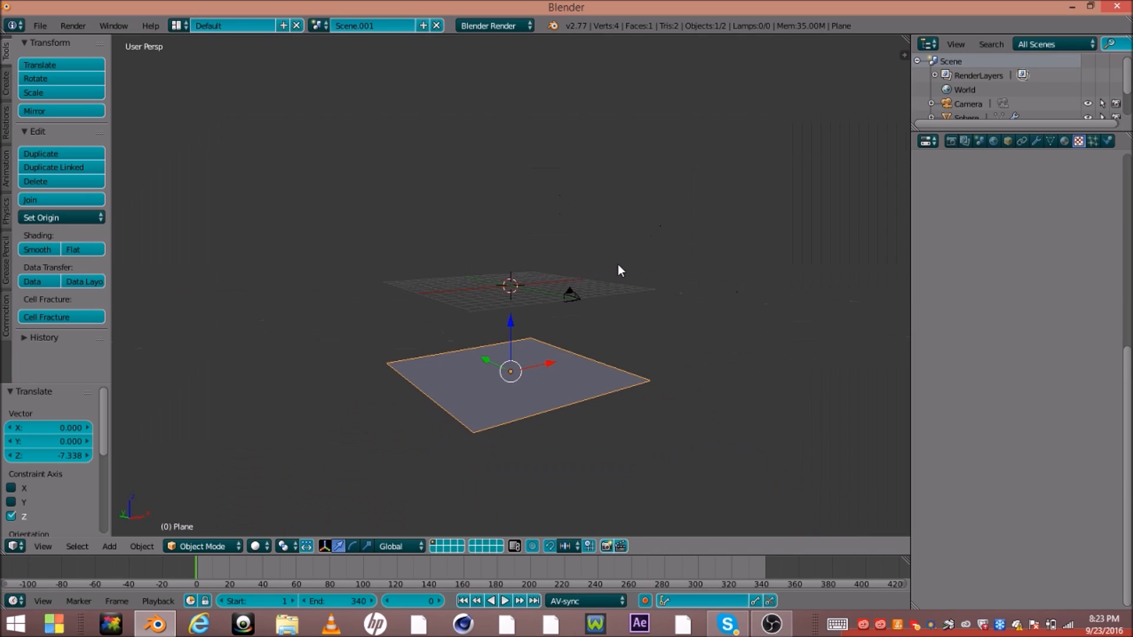
{"action": "scroll", "coordinate": [587, 339], "scroll_direction": "up", "scroll_amount": 2}
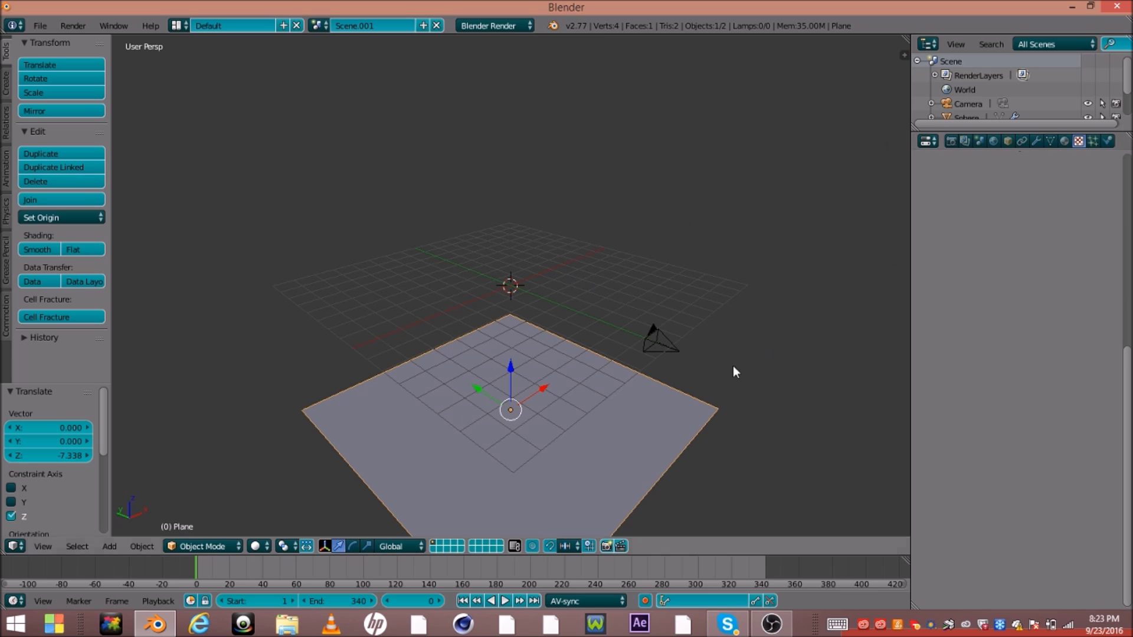
- Create halo Material.003 on the plane with hardness 127 and a bright blue colour
{"action": "left_click", "coordinate": [1065, 143]}
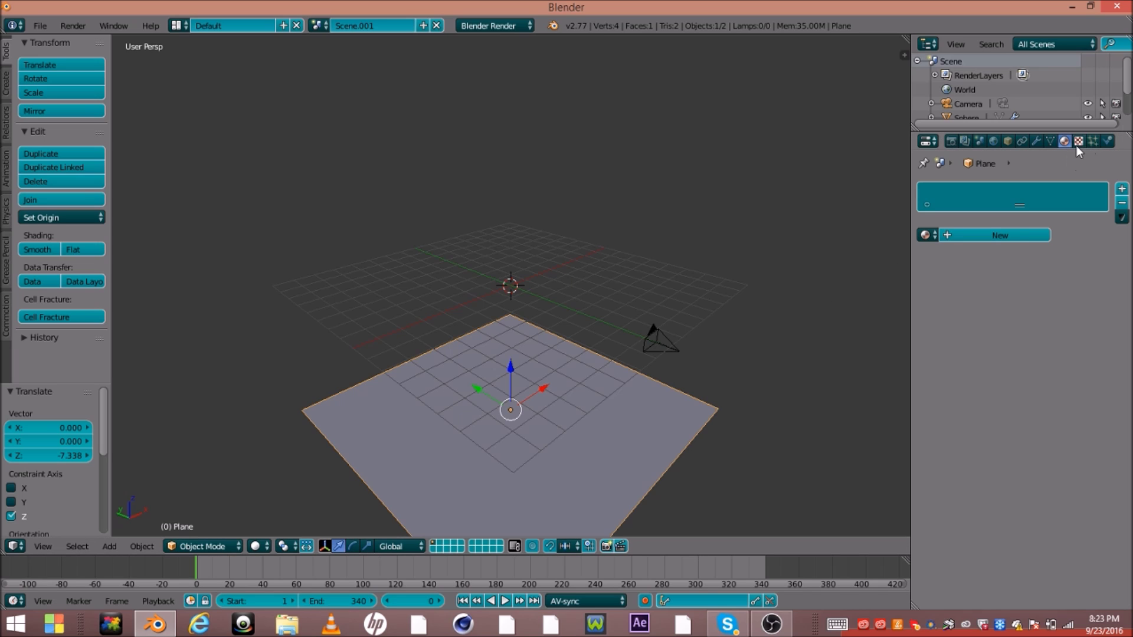
{"action": "left_click", "coordinate": [1012, 239]}
{"action": "left_click", "coordinate": [1091, 252]}
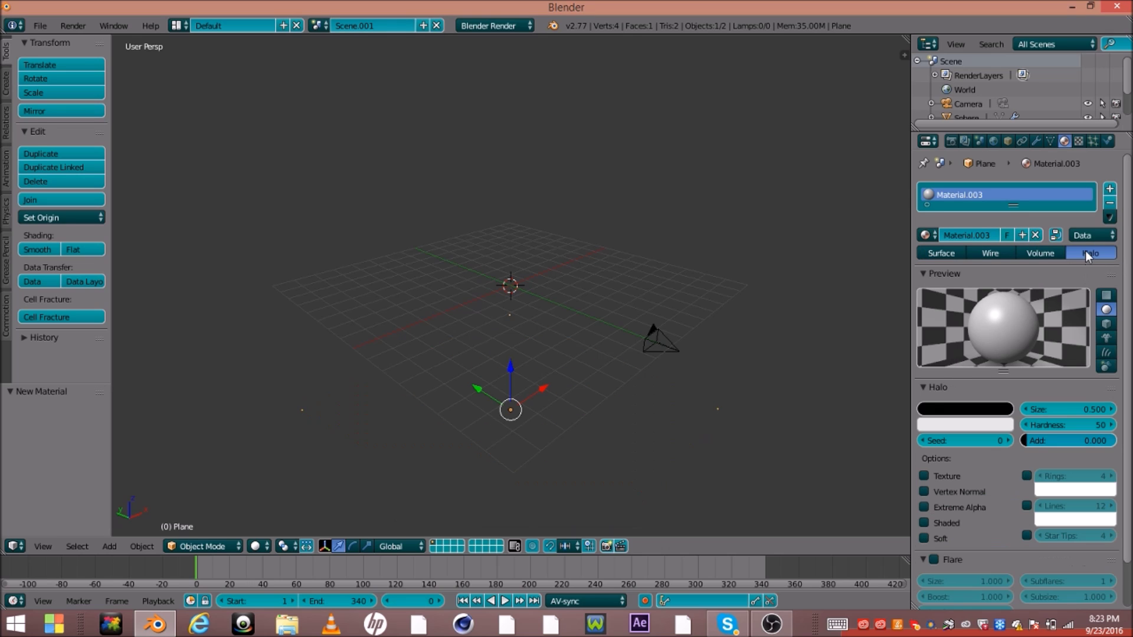
{"action": "left_click_drag", "start_coordinate": [1062, 425], "coordinate": [1112, 425]}
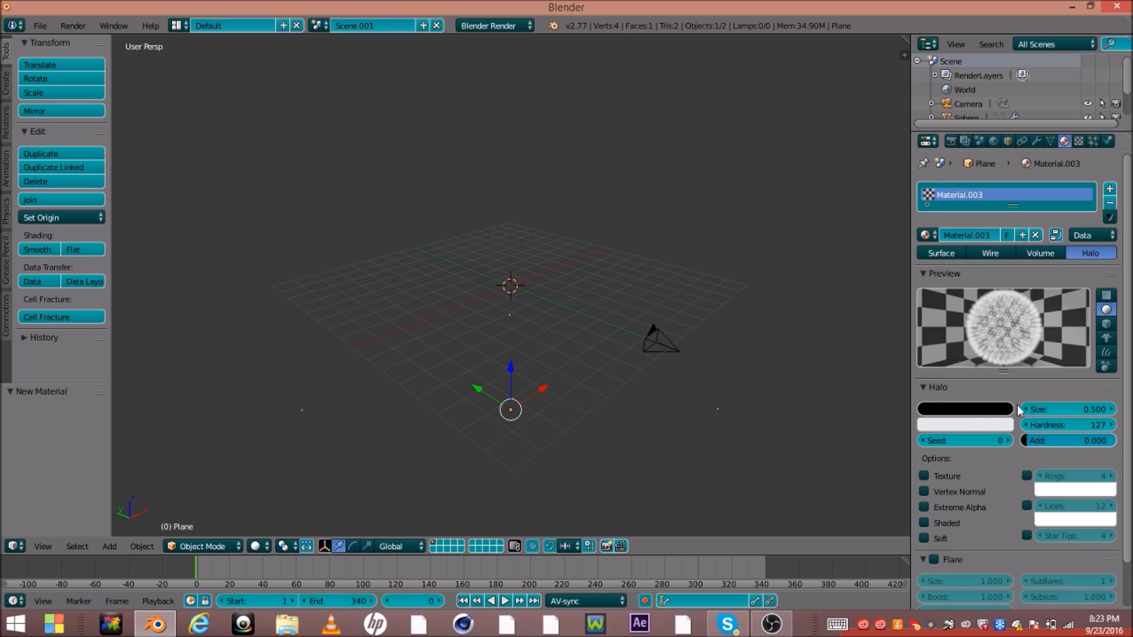
{"action": "left_click", "coordinate": [965, 425]}
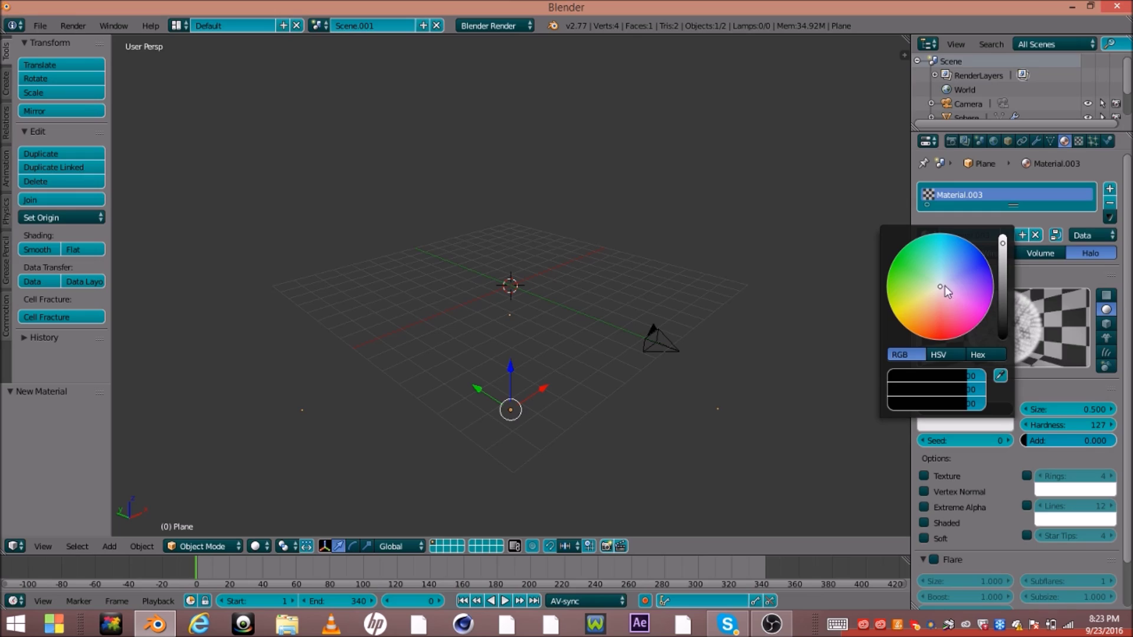
{"action": "left_click", "coordinate": [952, 286]}
{"action": "left_click", "coordinate": [967, 251]}
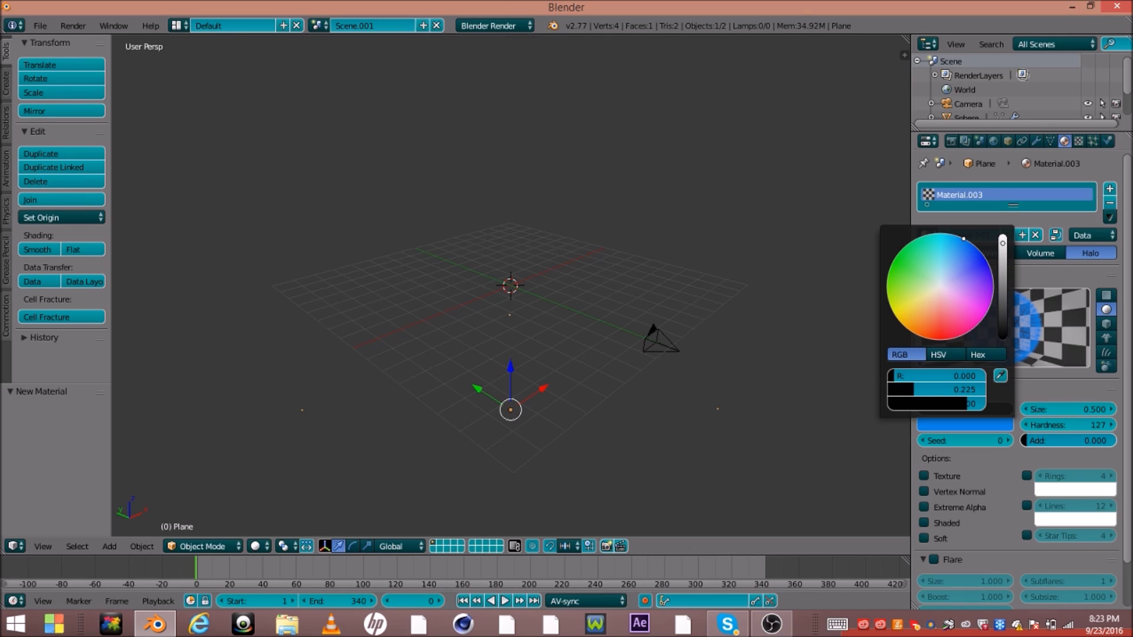
- Set the halo size to 0.2 and add a 1000-particle system to the plane
{"action": "double_click", "coordinate": [1032, 415]}
{"action": "type", "text": "0.2"}
{"action": "key", "text": "Return"}
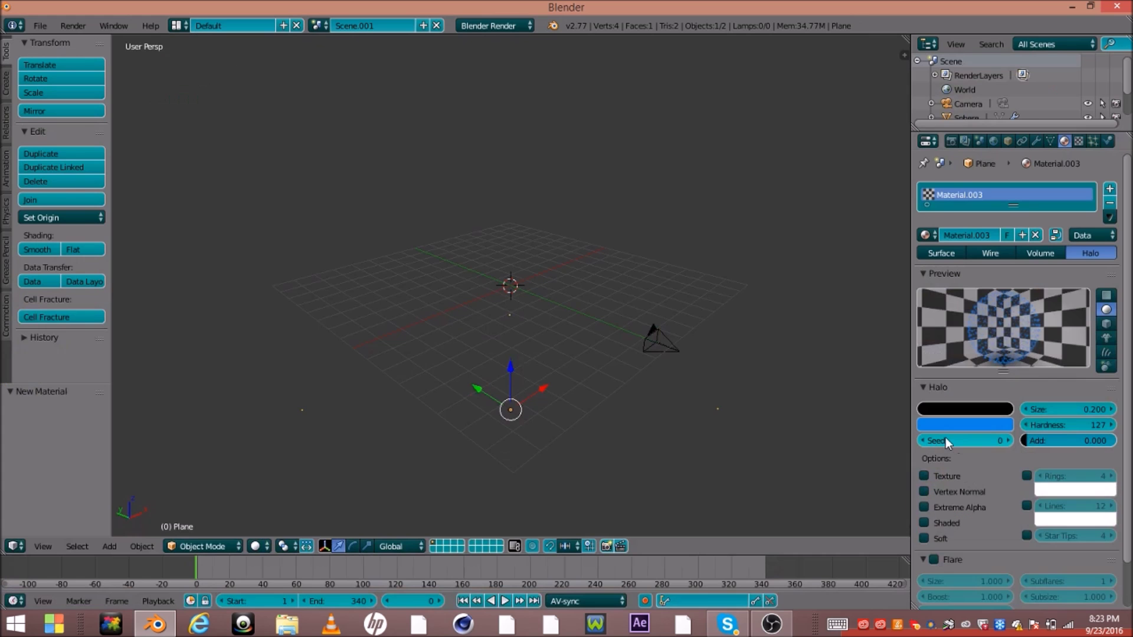
{"action": "left_click", "coordinate": [1091, 139]}
{"action": "left_click", "coordinate": [1014, 236]}
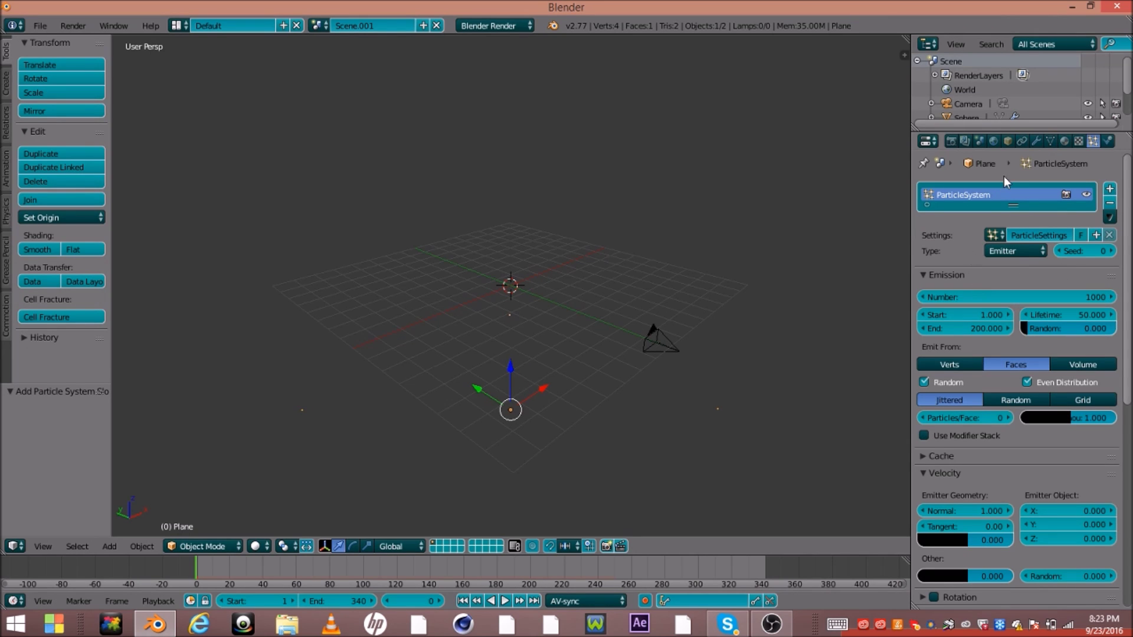
- Set the particles' emitter-object Z velocity to 2.5
{"action": "scroll", "coordinate": [1003, 395], "scroll_direction": "down", "scroll_amount": 10}
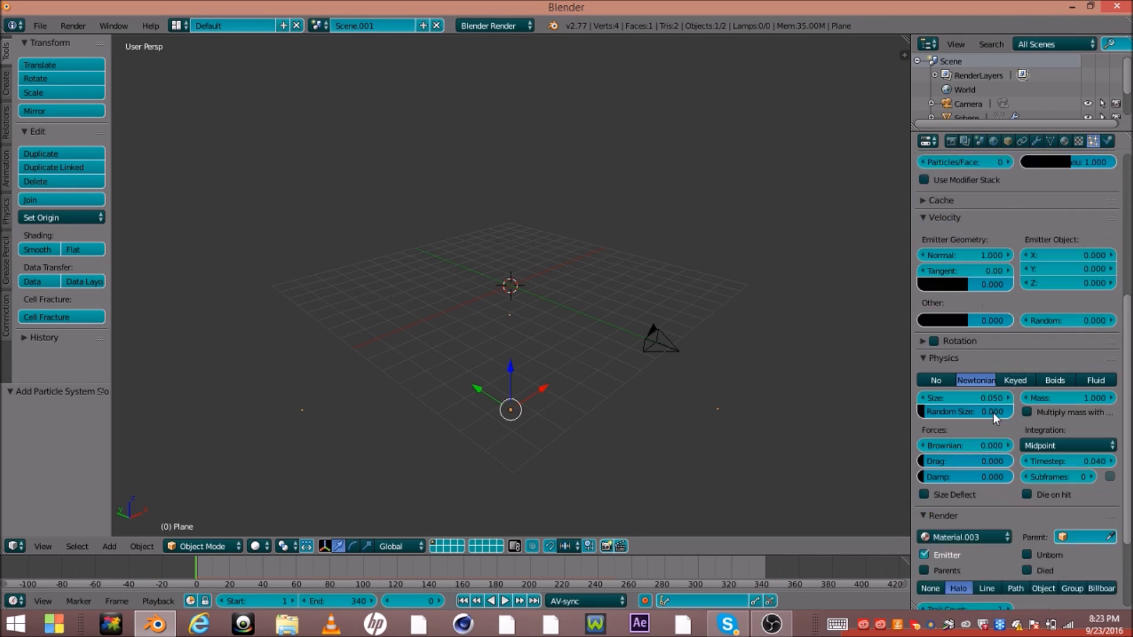
{"action": "left_click", "coordinate": [924, 549]}
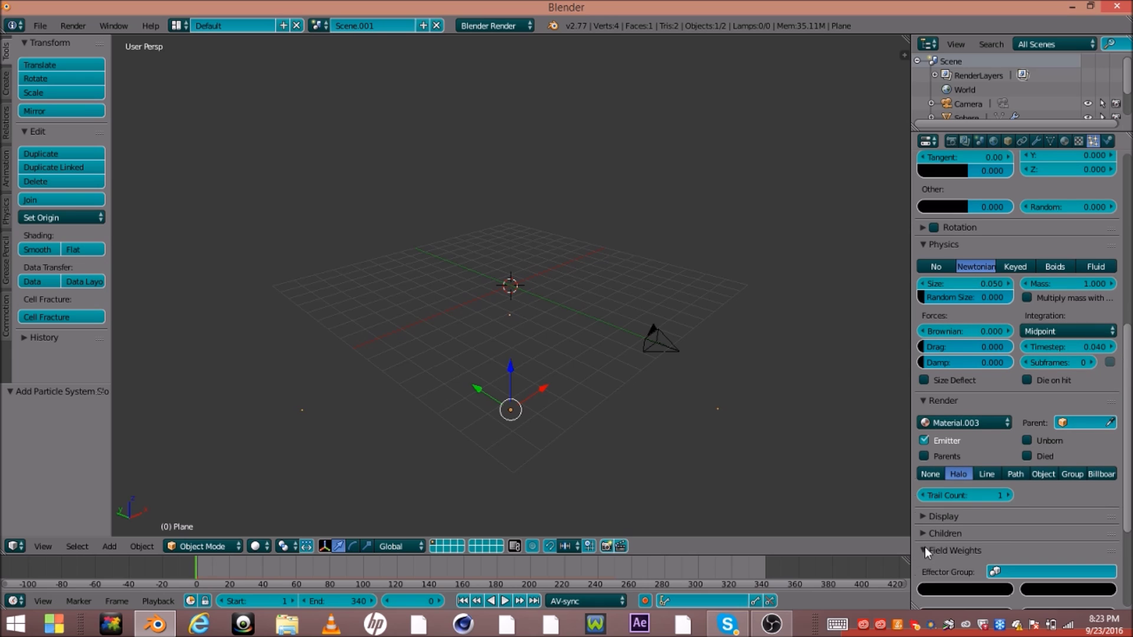
{"action": "scroll", "coordinate": [938, 519], "scroll_direction": "down", "scroll_amount": 3}
{"action": "scroll", "coordinate": [1067, 437], "scroll_direction": "up", "scroll_amount": 7}
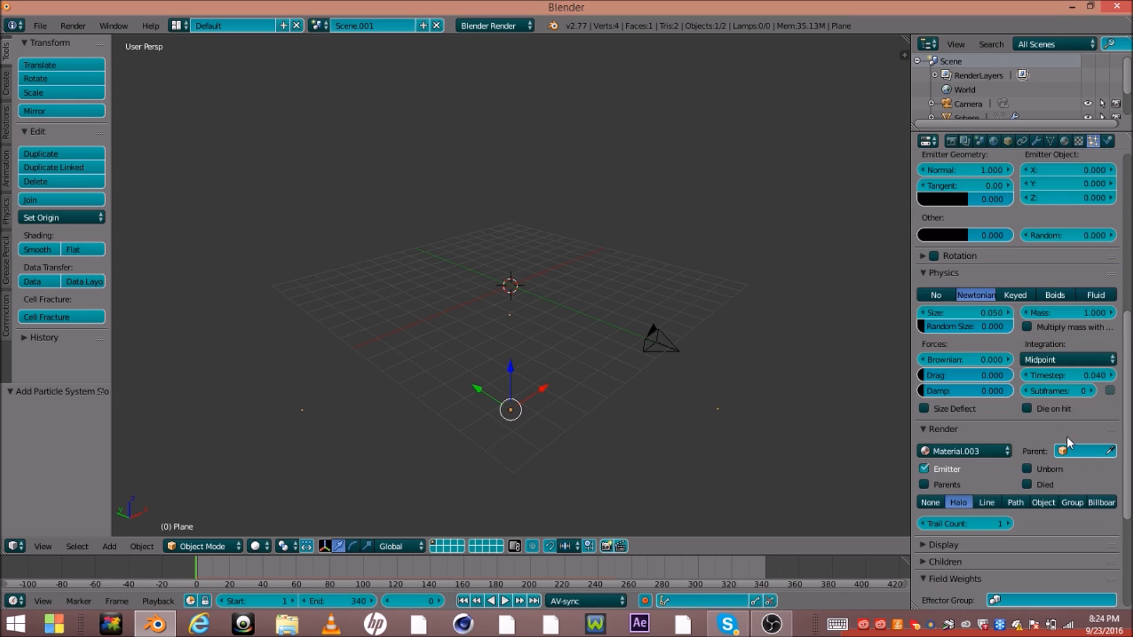
{"action": "scroll", "coordinate": [1038, 378], "scroll_direction": "down", "scroll_amount": 3}
{"action": "scroll", "coordinate": [1047, 334], "scroll_direction": "up", "scroll_amount": 4}
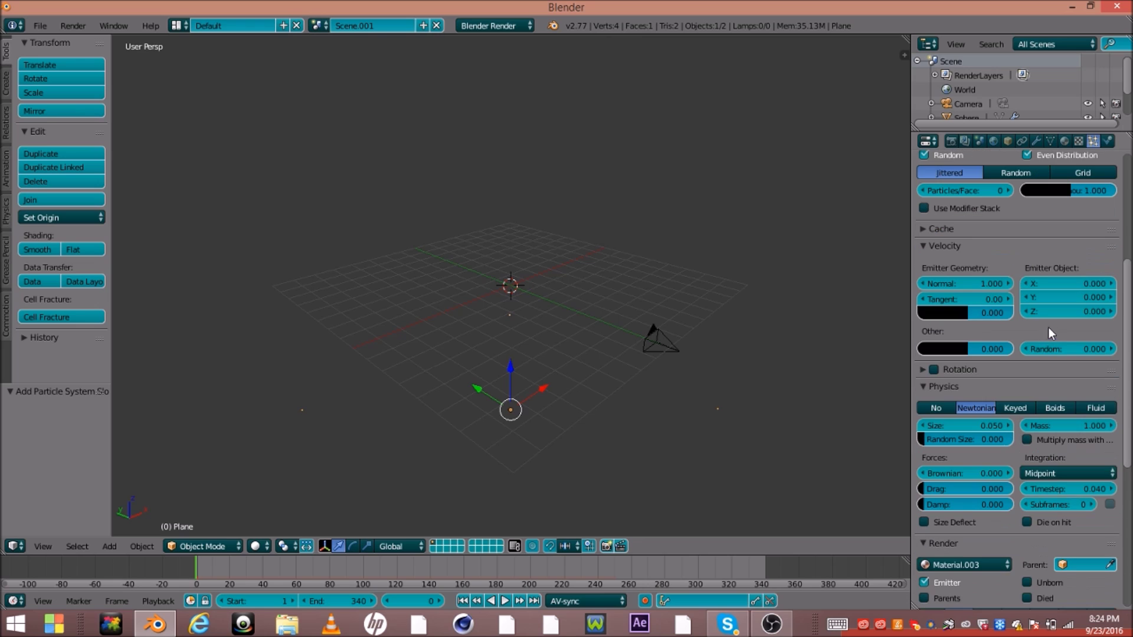
{"action": "left_click", "coordinate": [1051, 310]}
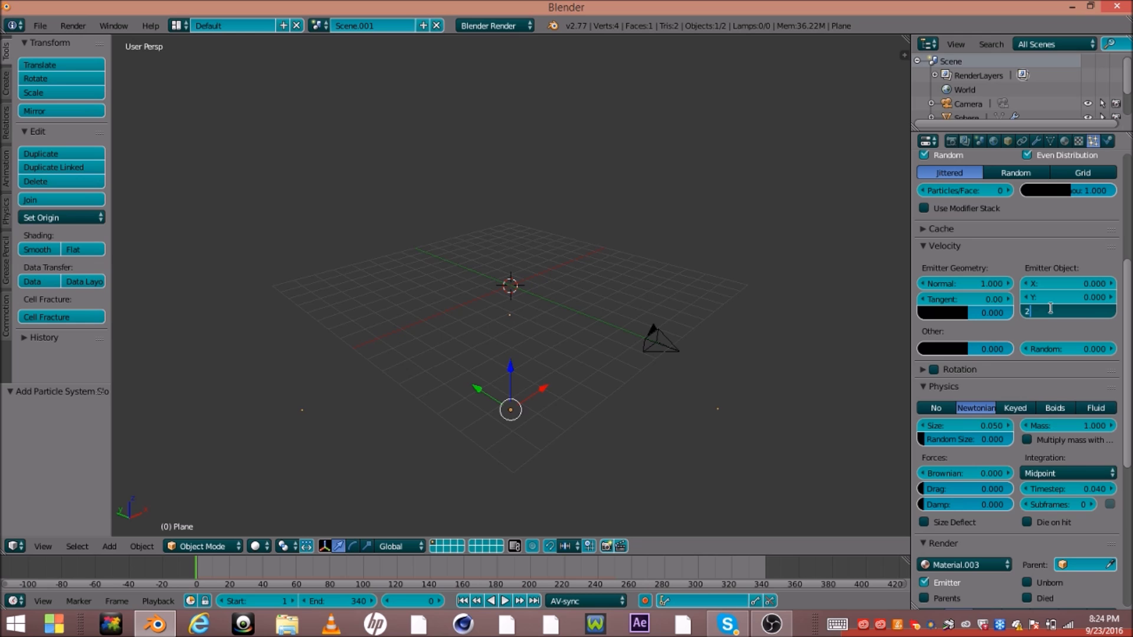
{"action": "type", "text": "2.5"}
{"action": "key", "text": "Return"}
- Play the animation to watch the particles rise from the plane
{"action": "middle_click_drag", "start_coordinate": [482, 441], "coordinate": [537, 284]}
{"action": "middle_click_drag", "start_coordinate": [764, 294], "coordinate": [744, 354]}
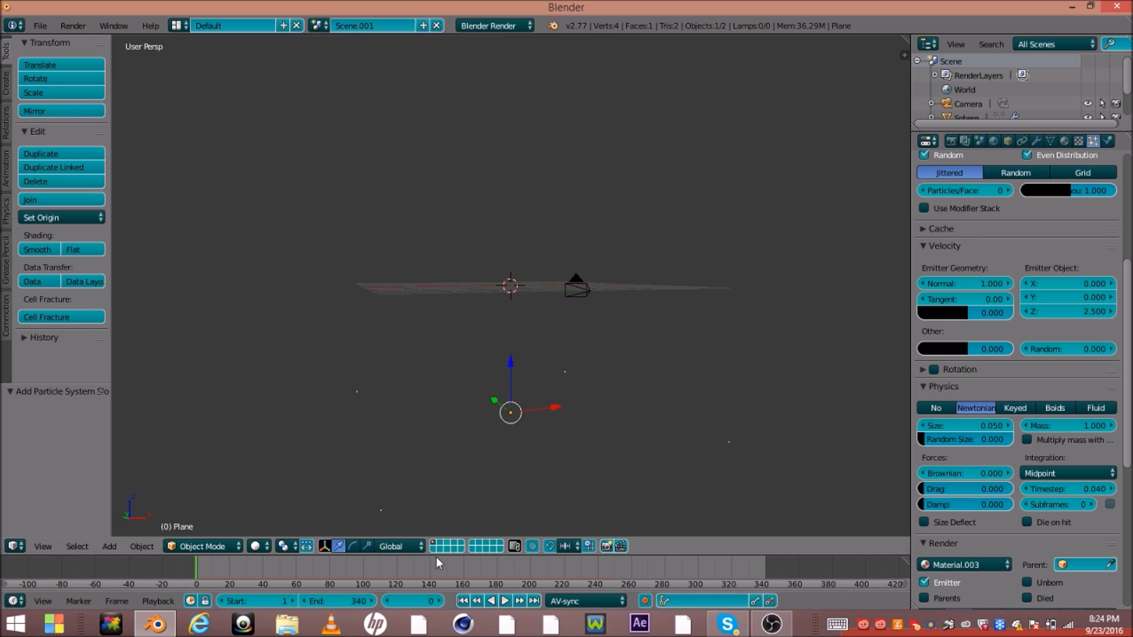
{"action": "left_click", "coordinate": [505, 601]}
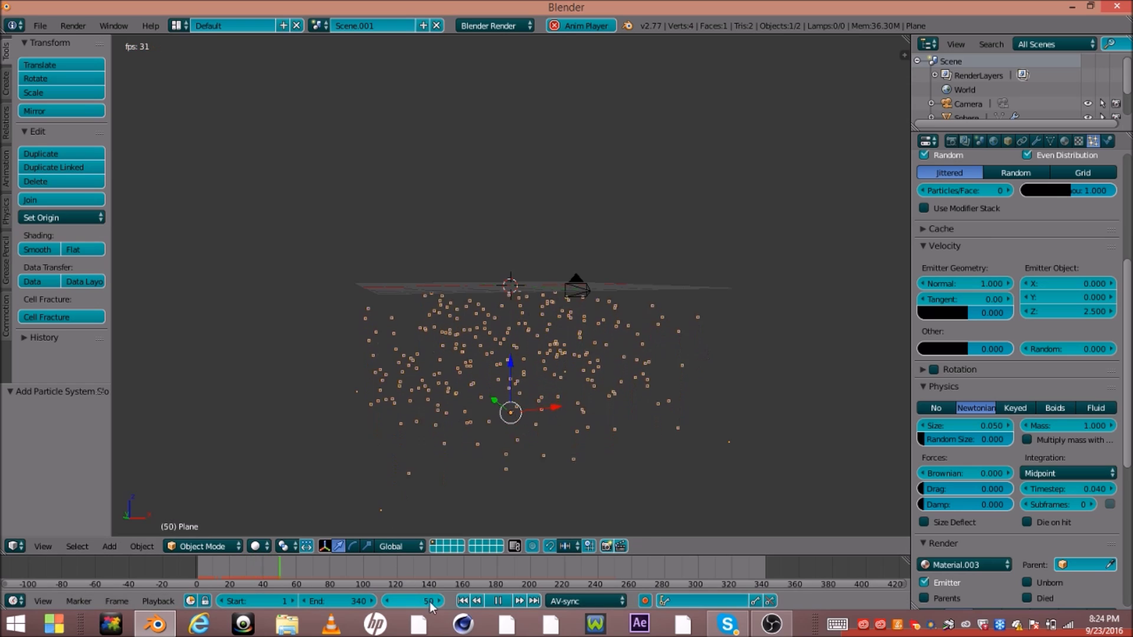
- Stop playback and set emission Start -50, End 400 and Number 100
{"action": "key", "text": "alt+a"}
{"action": "scroll", "coordinate": [988, 293], "scroll_direction": "up", "scroll_amount": 5}
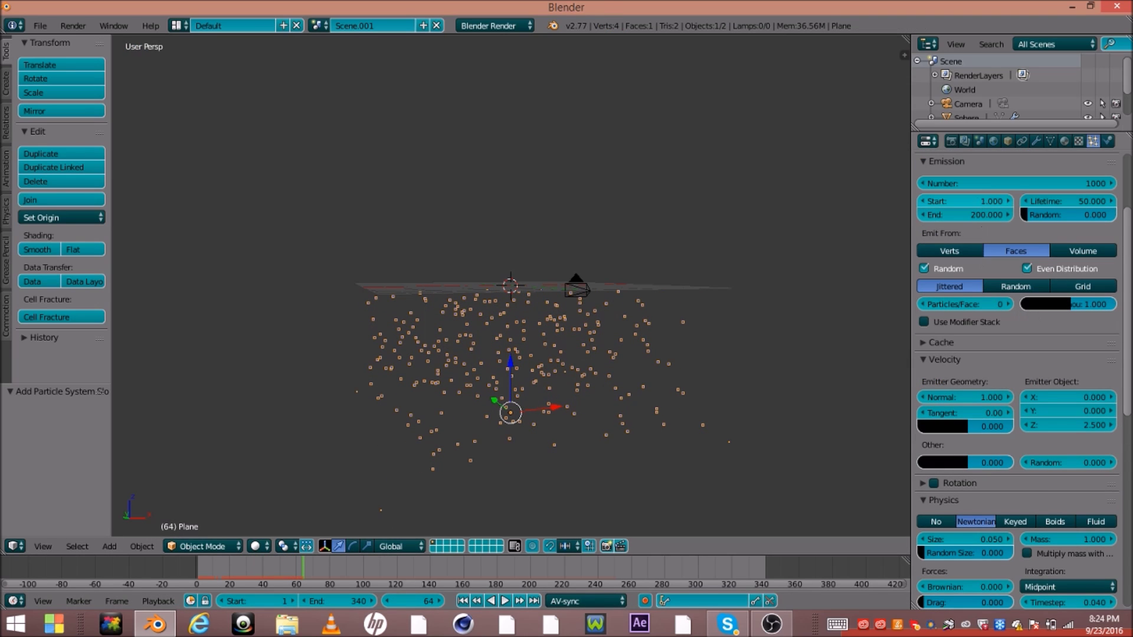
{"action": "left_click", "coordinate": [961, 201]}
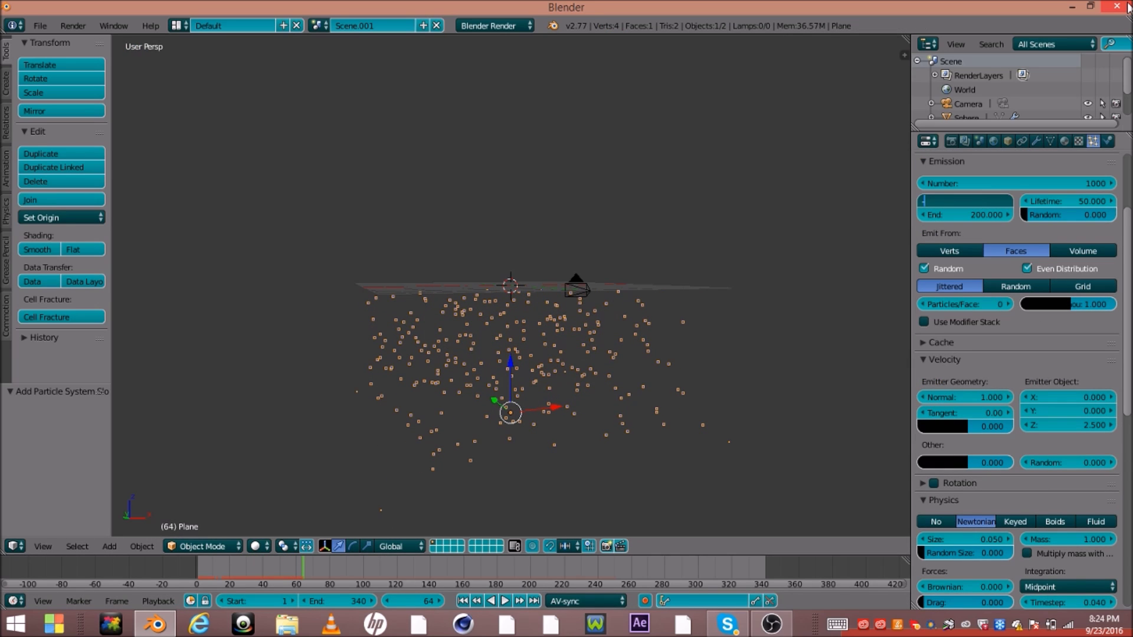
{"action": "key", "text": "Return"}
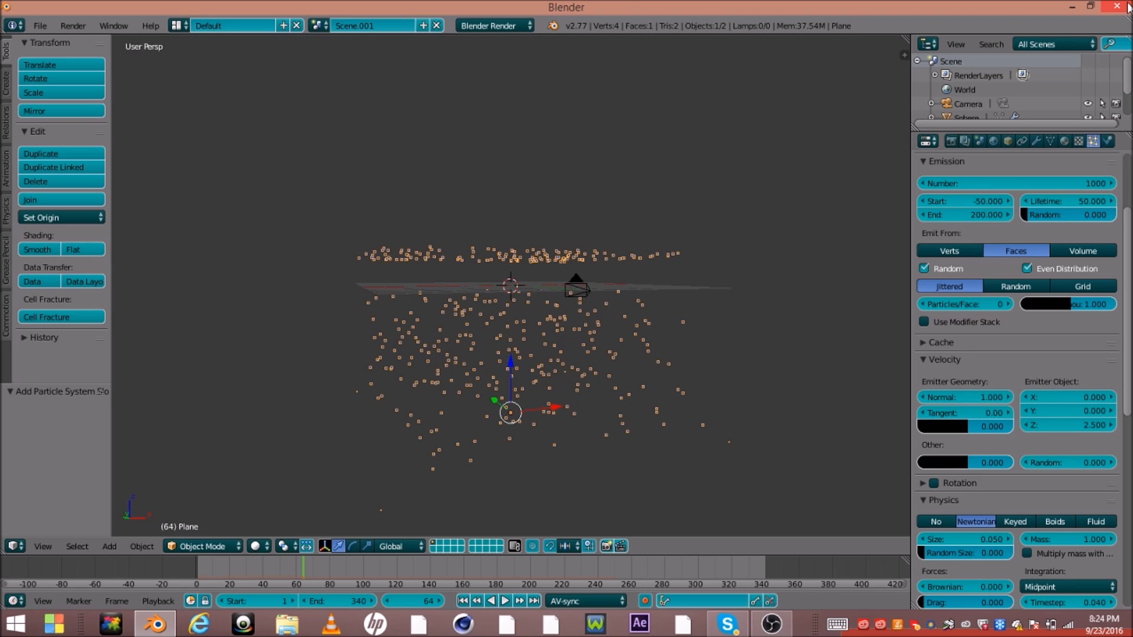
{"action": "left_click", "coordinate": [977, 214]}
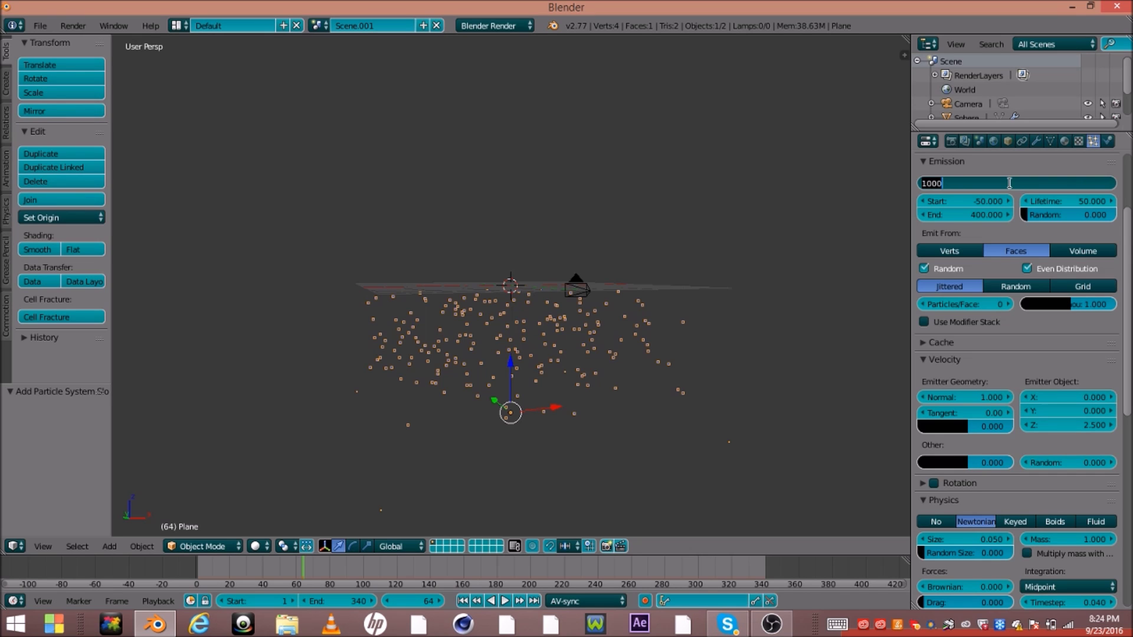
{"action": "type", "text": "100"}
{"action": "key", "text": "Return"}
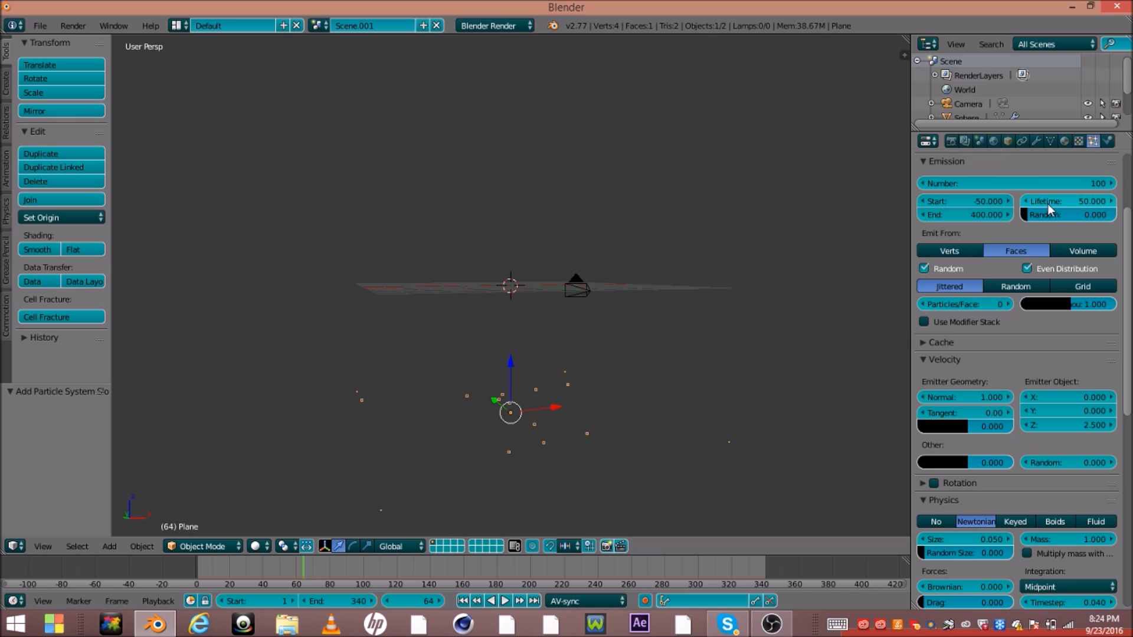
- Raise the particle lifetime to 1273.2 and emit randomly from the volume
{"action": "mouse_move", "coordinate": [1046, 204]}
{"action": "left_mouse_down"}
{"action": "mouse_move", "coordinate": [1080, 204]}
{"action": "mouse_move", "coordinate": [1056, 209]}
{"action": "left_mouse_up"}
{"action": "left_click", "coordinate": [1083, 253]}
{"action": "left_click", "coordinate": [1032, 288]}
{"action": "scroll", "coordinate": [1031, 295], "scroll_direction": "down", "scroll_amount": 8}
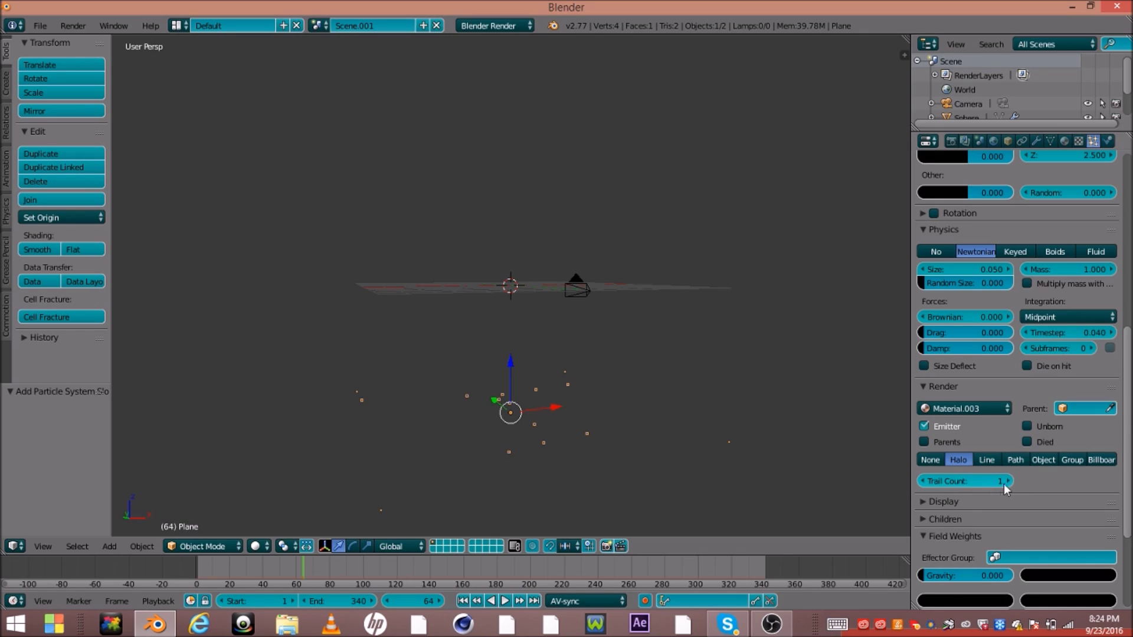
- Raise the halo trail count to 6 and preview the trails in playback
{"action": "left_click", "coordinate": [1006, 481]}
{"action": "left_click", "coordinate": [1006, 481]}
{"action": "left_click", "coordinate": [1006, 481]}
{"action": "left_click", "coordinate": [1006, 482]}
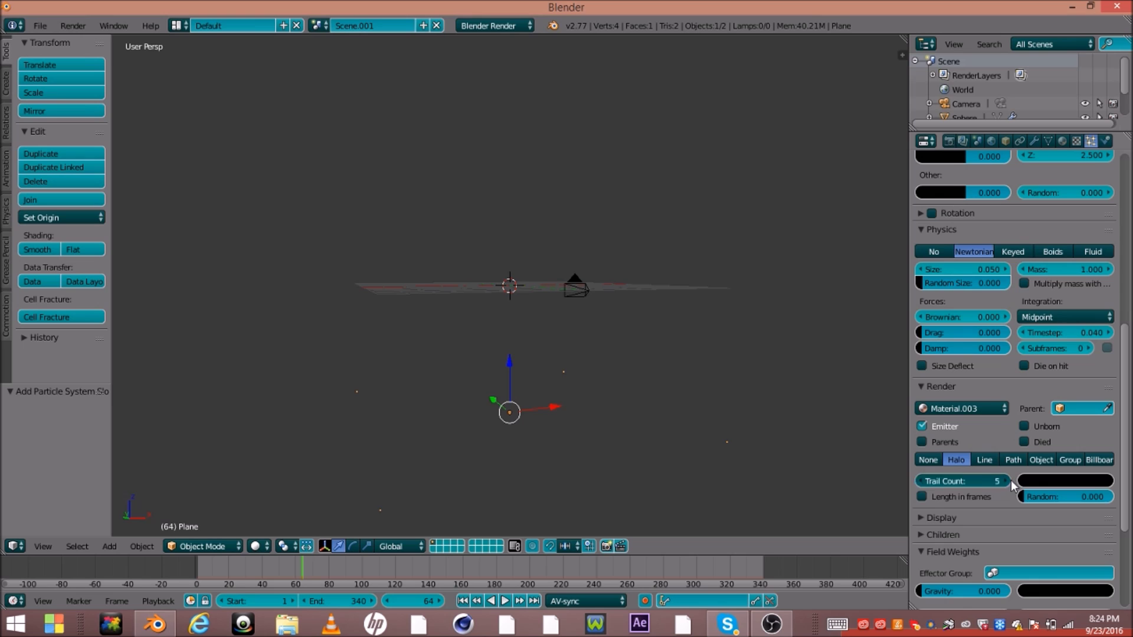
{"action": "left_click", "coordinate": [1006, 481]}
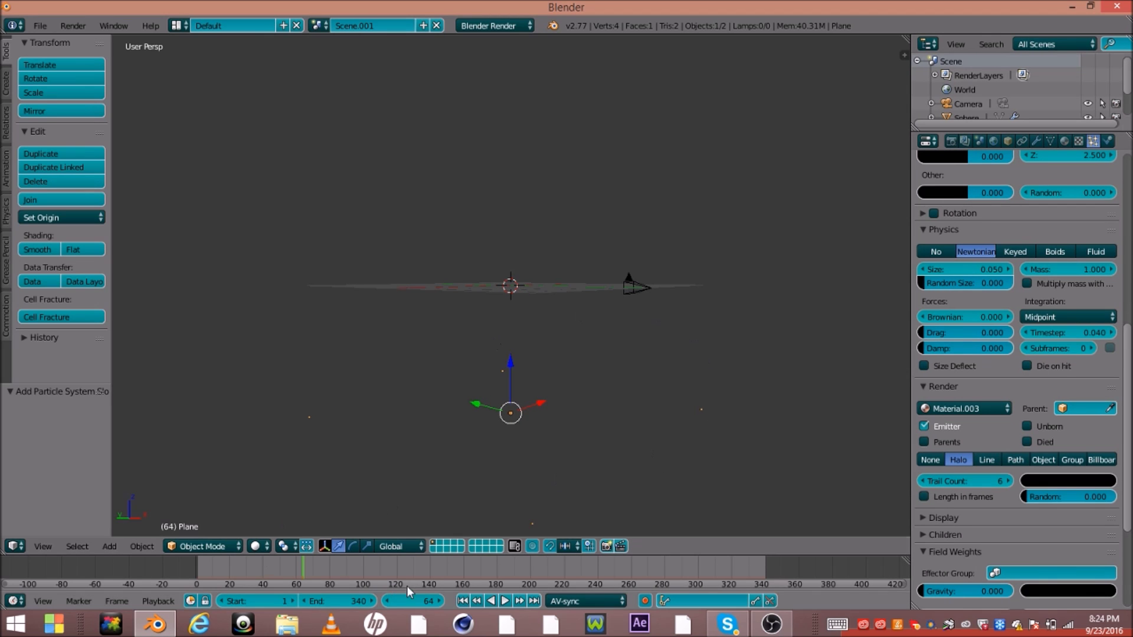
{"action": "left_click", "coordinate": [505, 601]}
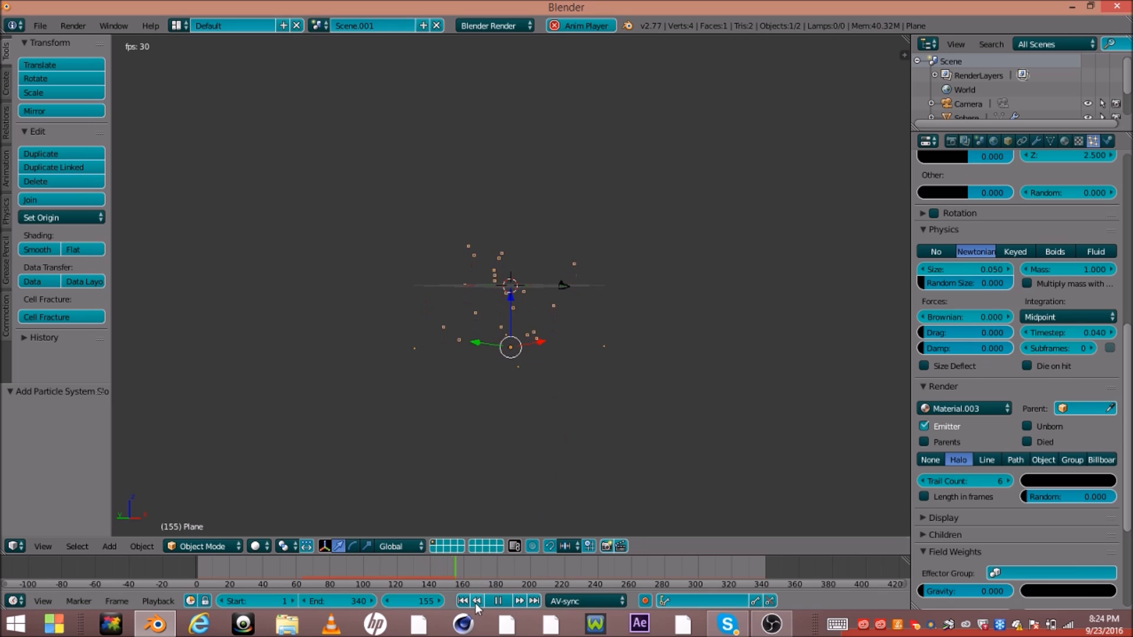
{"action": "left_click", "coordinate": [497, 600]}
- Shorten the halo trail length to 0.010
{"action": "scroll", "coordinate": [1054, 514], "scroll_direction": "up", "scroll_amount": 5}
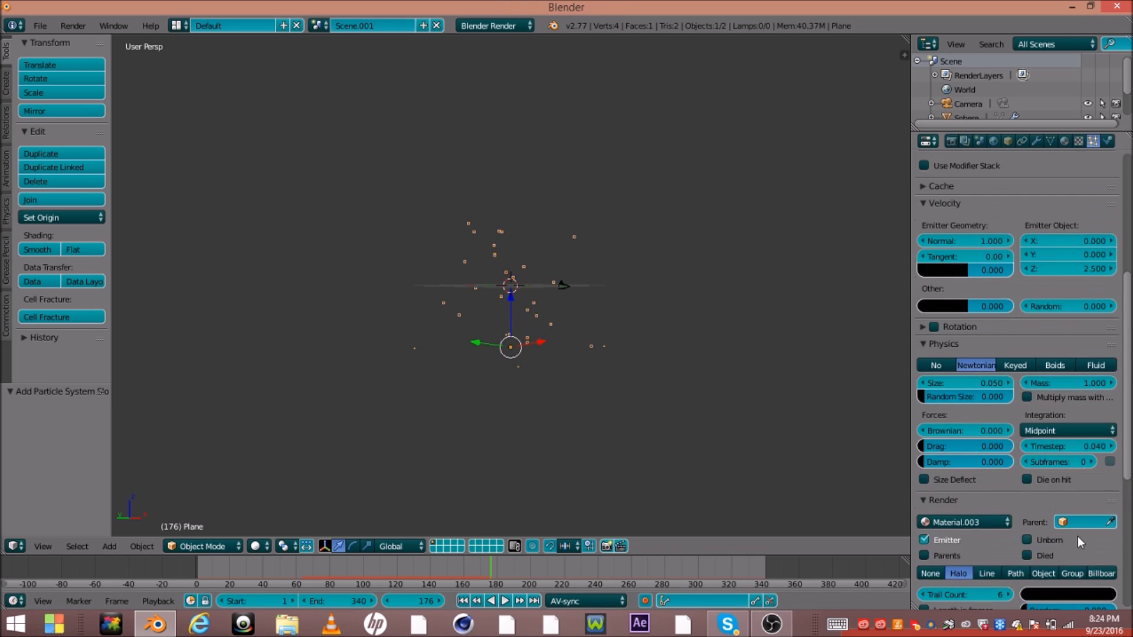
{"action": "scroll", "coordinate": [1062, 502], "scroll_direction": "down", "scroll_amount": 5}
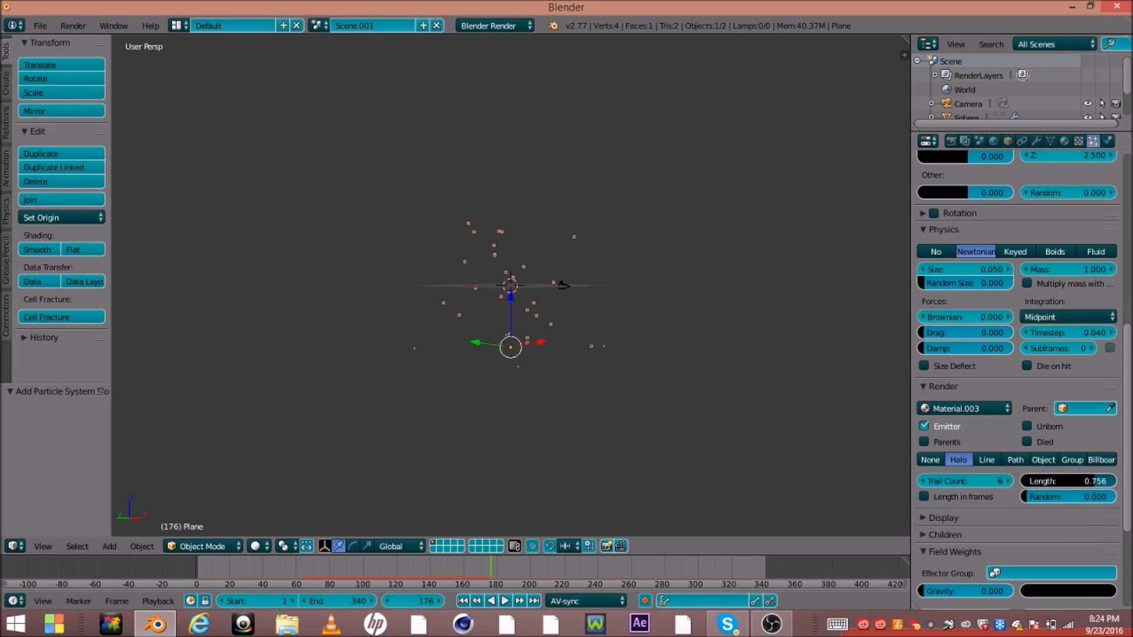
{"action": "left_click_drag", "start_coordinate": [1092, 481], "coordinate": [1047, 480]}
{"action": "left_click", "coordinate": [1047, 481]}
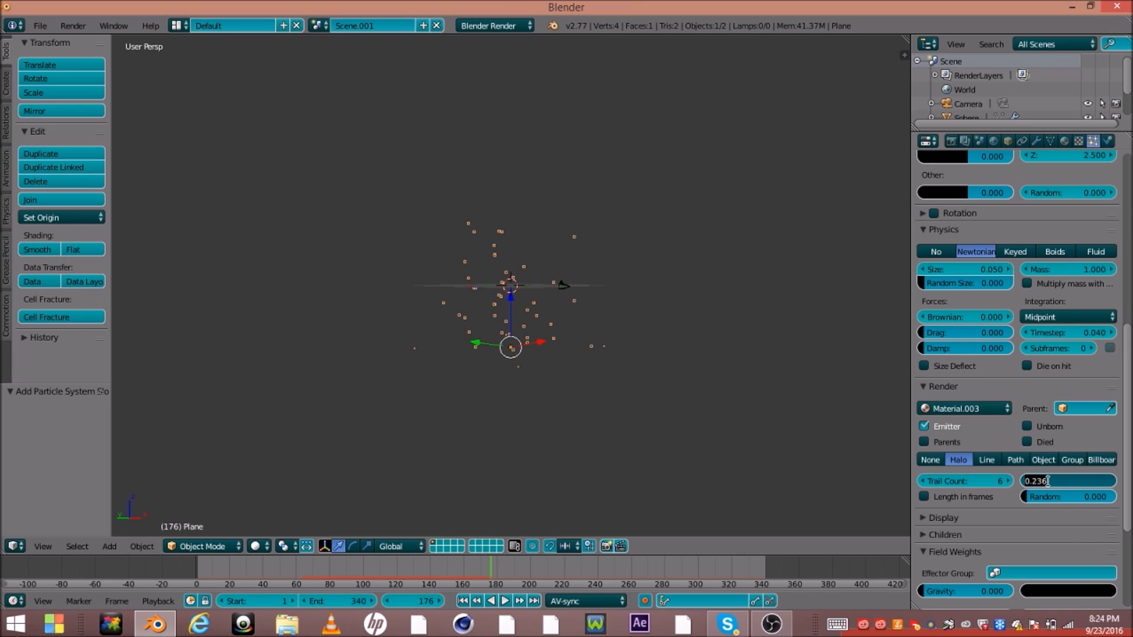
{"action": "key", "text": "BackSpace"}
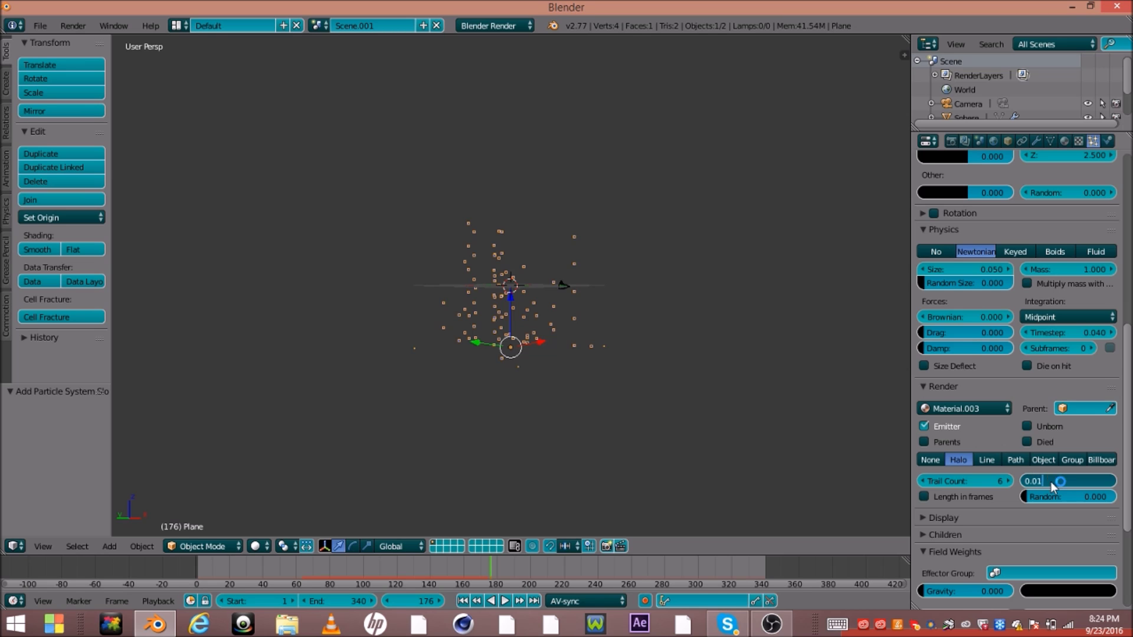
{"action": "key", "text": "Return"}
- Play the short streaks through the camera view, then return to the user view
{"action": "middle_click_drag", "start_coordinate": [688, 324], "coordinate": [536, 294]}
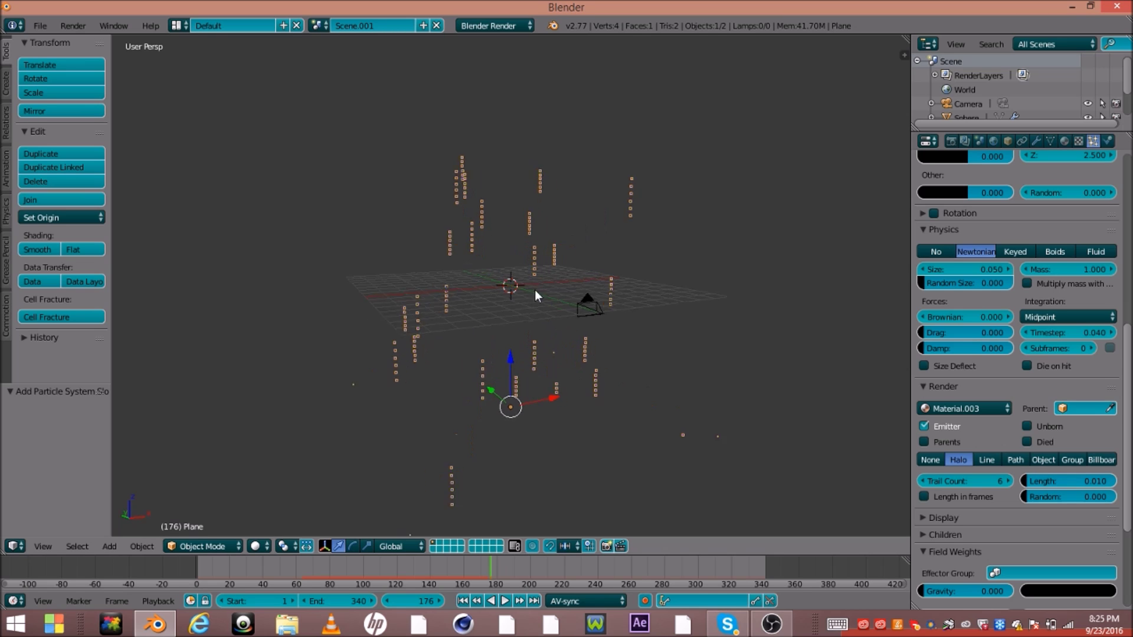
{"action": "key", "text": "KP_0"}
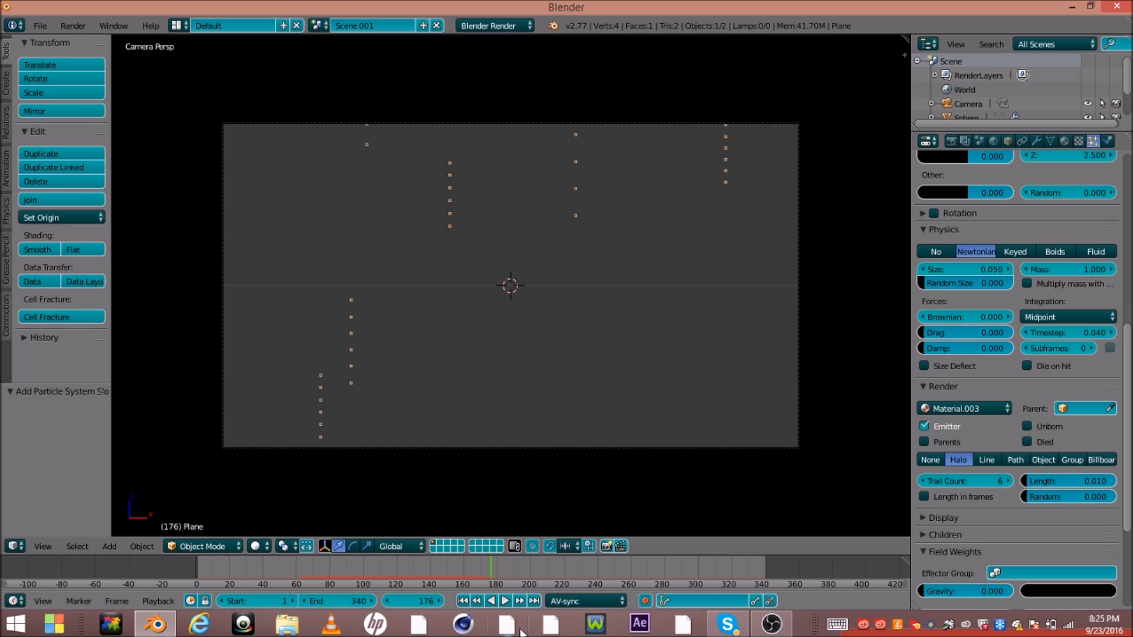
{"action": "left_click", "coordinate": [511, 601]}
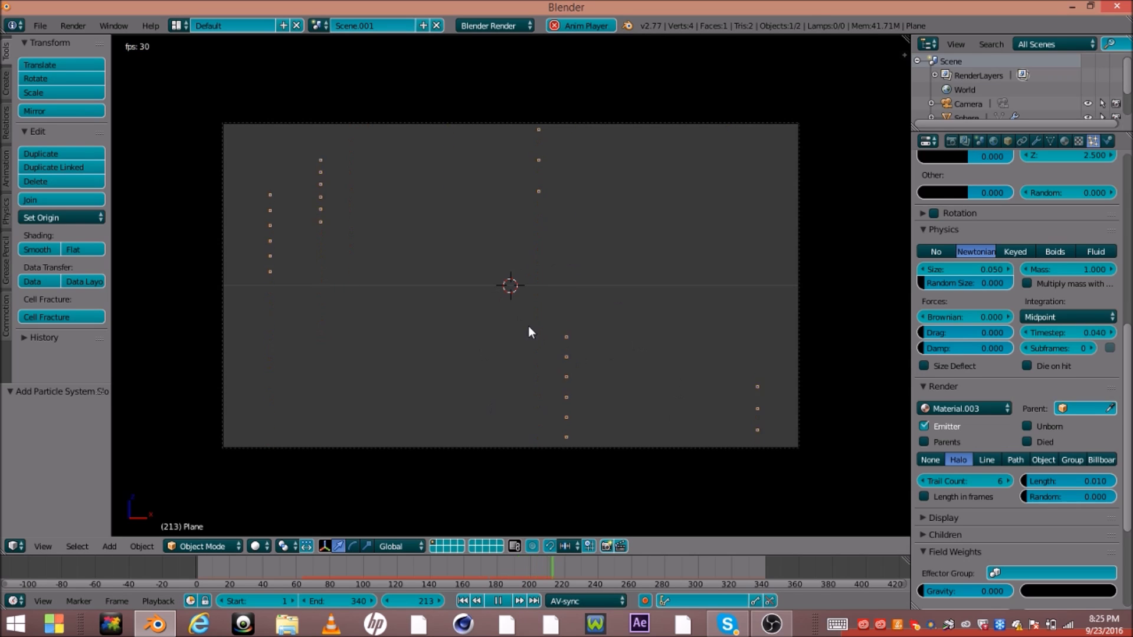
{"action": "key", "text": "KP_0"}
{"action": "scroll", "coordinate": [590, 295], "scroll_direction": "down", "scroll_amount": 8}
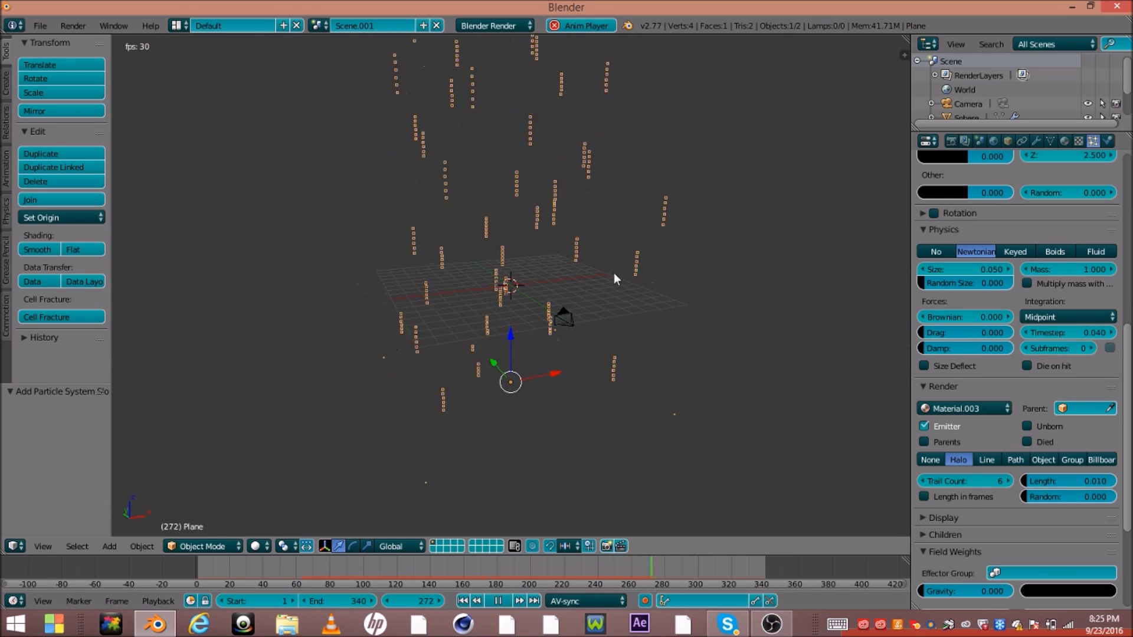
{"action": "scroll", "coordinate": [1018, 337], "scroll_direction": "up", "scroll_amount": 5}
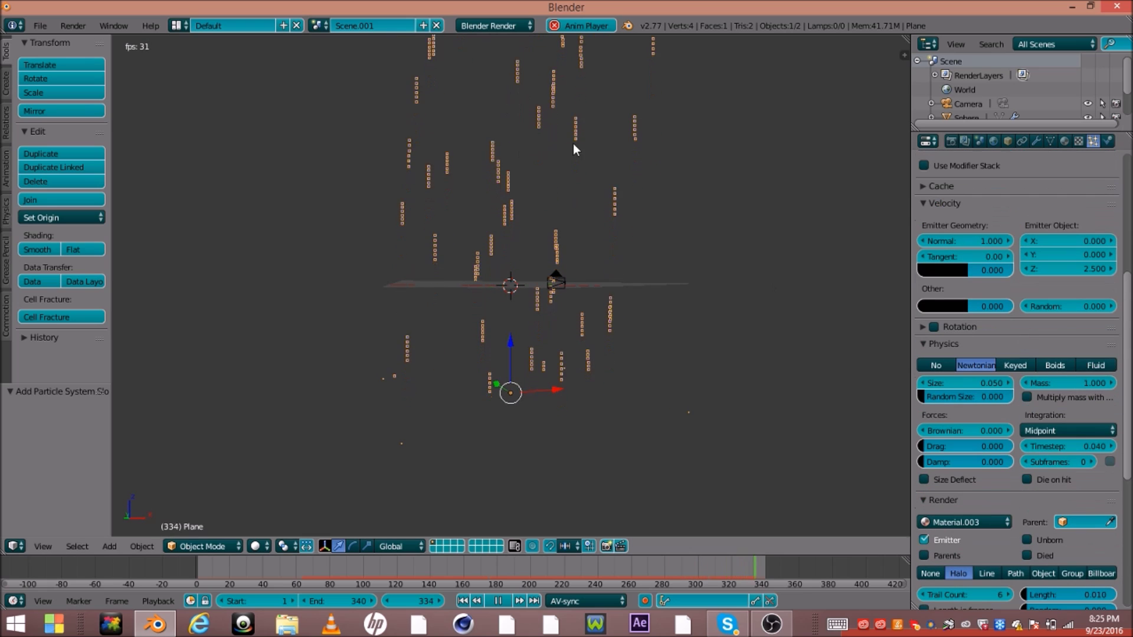
- Lower the emitter object Z velocity from 2.5 to 1
{"action": "scroll", "coordinate": [1035, 325], "scroll_direction": "up", "scroll_amount": 2}
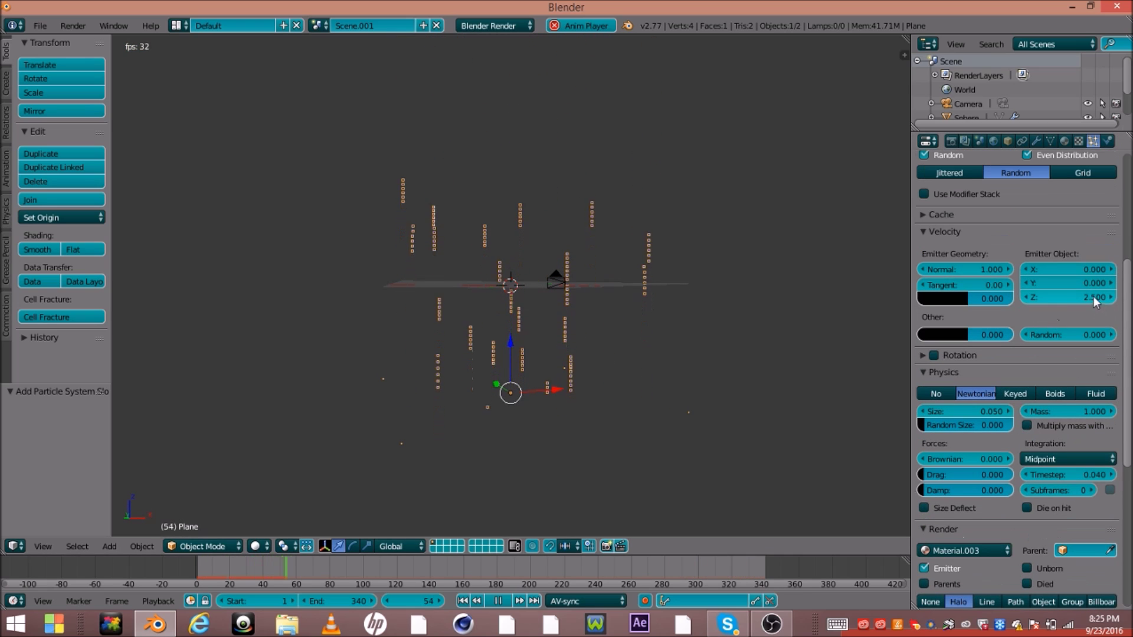
{"action": "left_click", "coordinate": [1067, 298]}
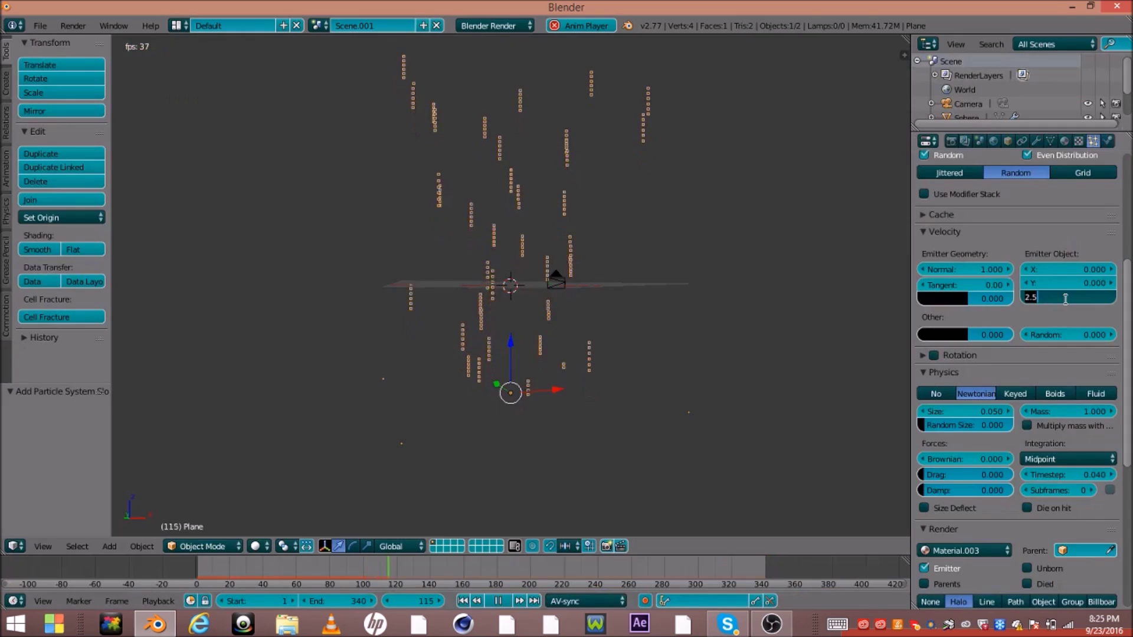
{"action": "key", "text": "BackSpace"}
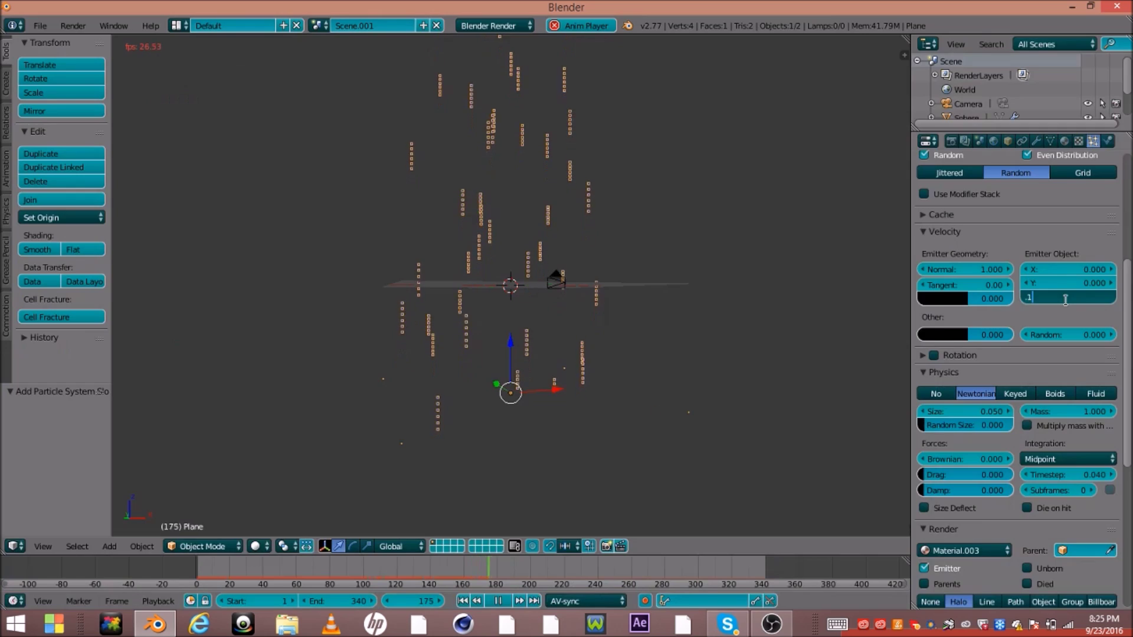
{"action": "type", "text": "1"}
{"action": "key", "text": "Return"}
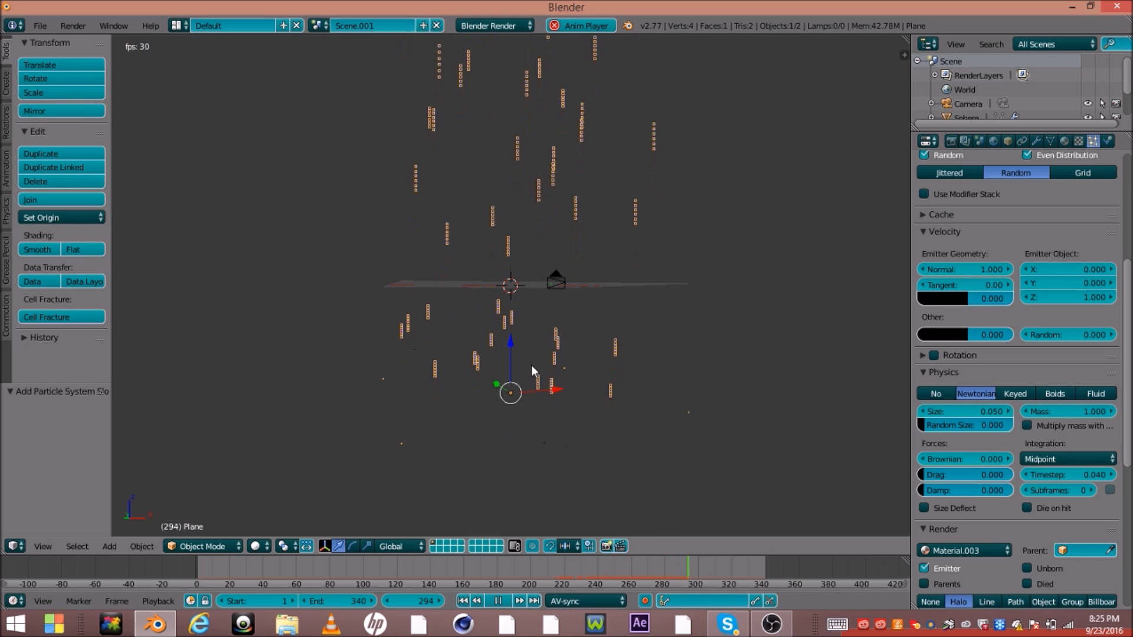
- Check the slower rise through the camera view, then stop playback
{"action": "middle_click_drag", "start_coordinate": [520, 338], "coordinate": [510, 283]}
{"action": "key", "text": "KP_0"}
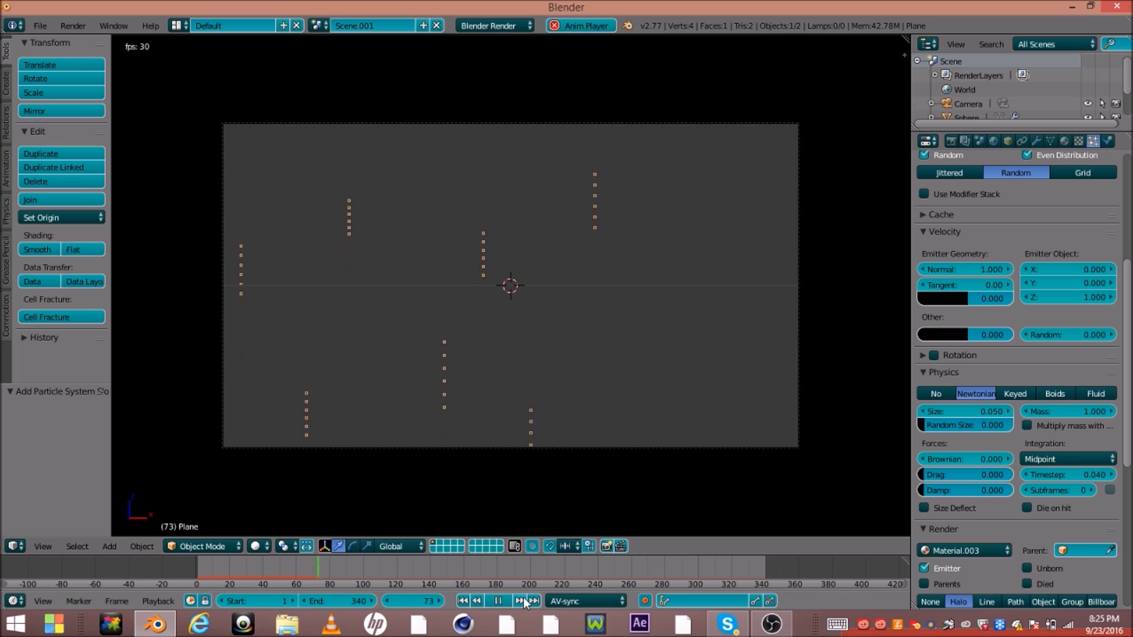
{"action": "left_click", "coordinate": [502, 601]}
- Preview the blue trails in Rendered shading and view their halo material
{"action": "left_click", "coordinate": [259, 546]}
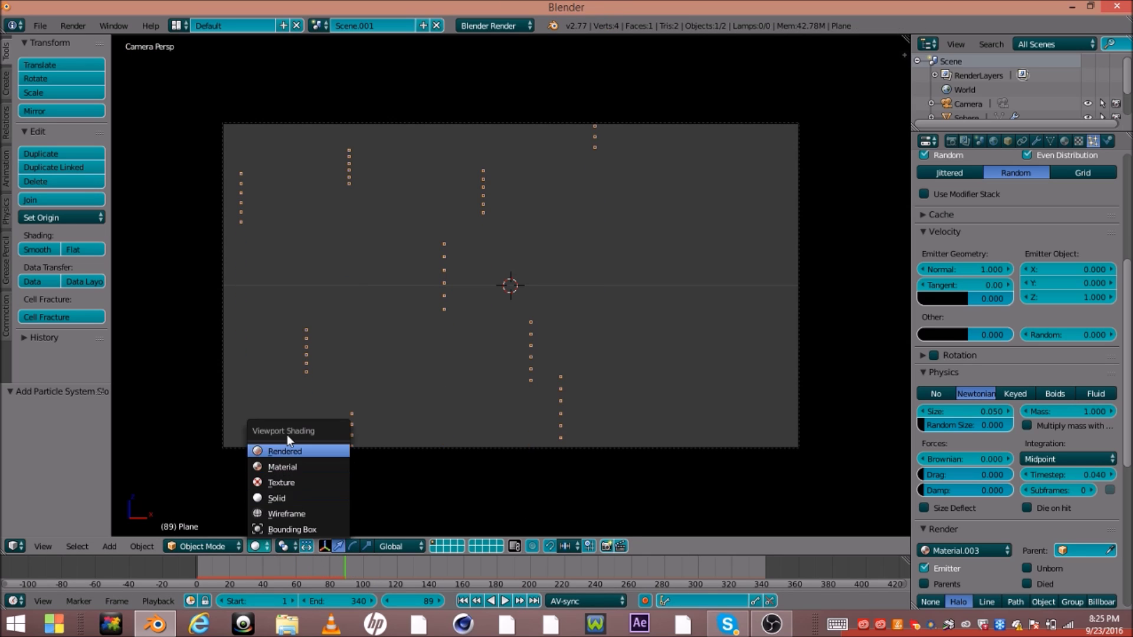
{"action": "left_click", "coordinate": [288, 439]}
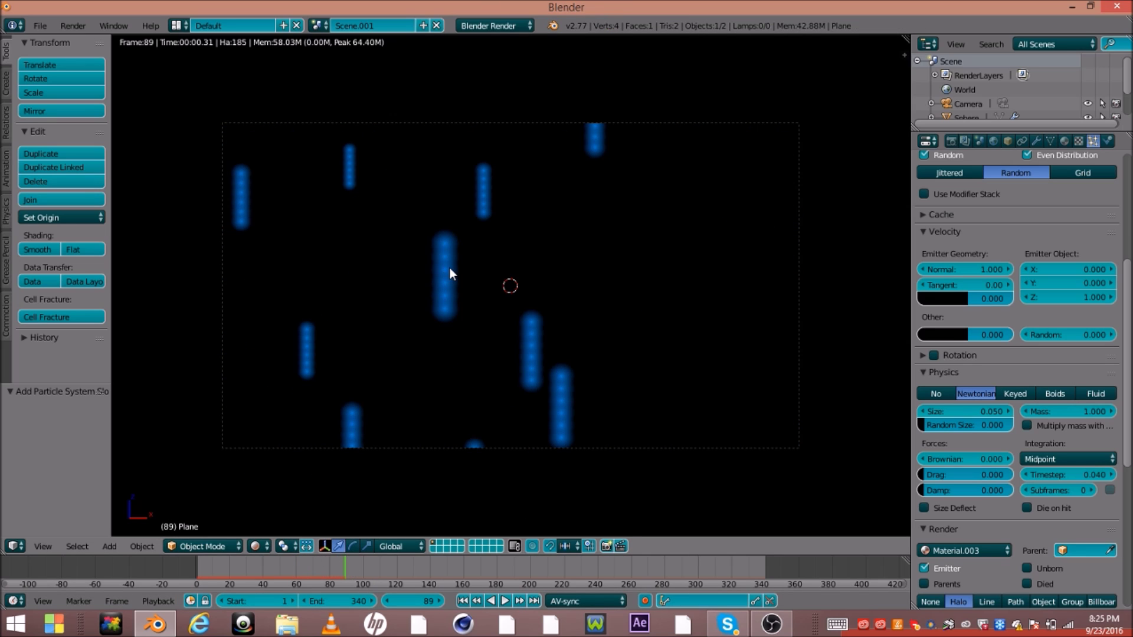
{"action": "left_click", "coordinate": [1068, 141]}
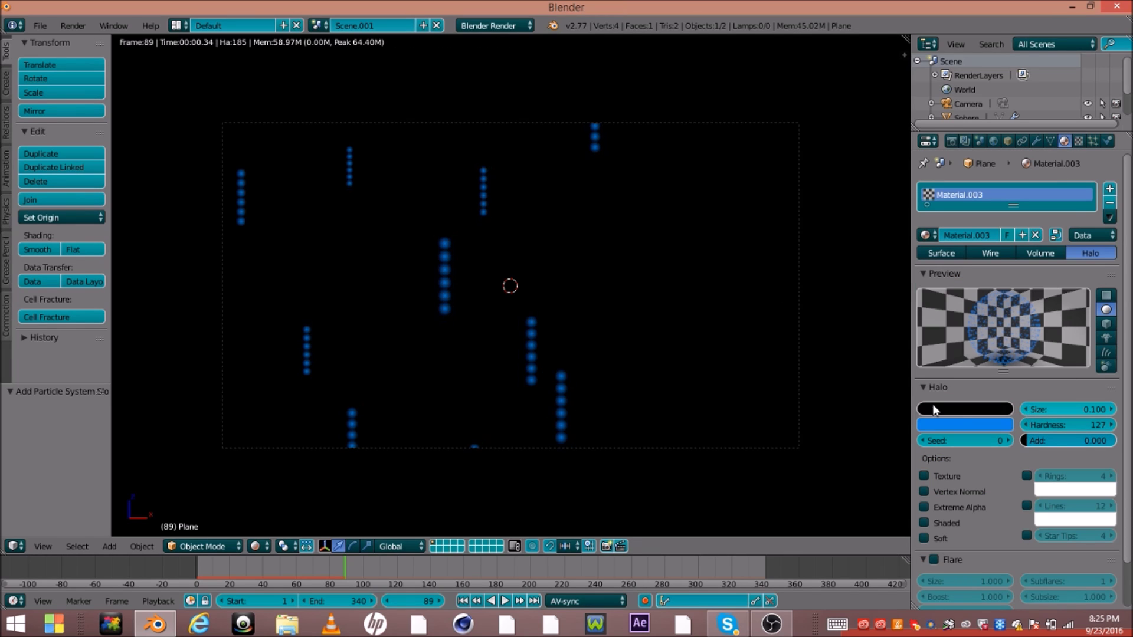
- Return to Solid shading, play and scrub the animation, then bring up the scene list
{"action": "left_click", "coordinate": [253, 551]}
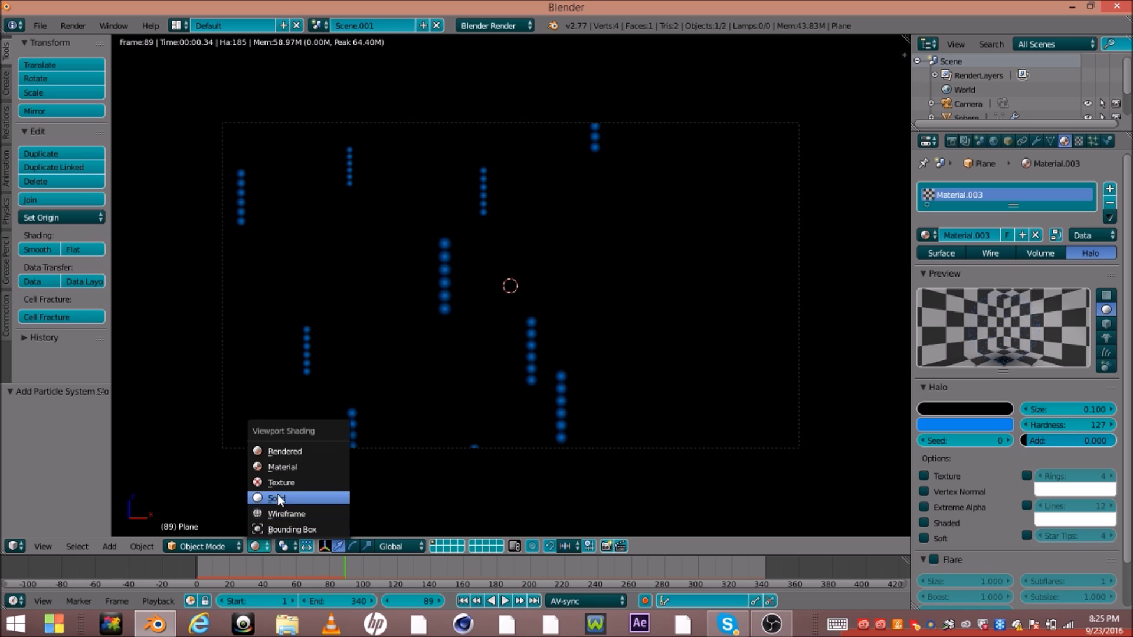
{"action": "left_click", "coordinate": [277, 495]}
{"action": "middle_click_drag", "start_coordinate": [449, 520], "coordinate": [463, 416]}
{"action": "key", "text": "alt+a"}
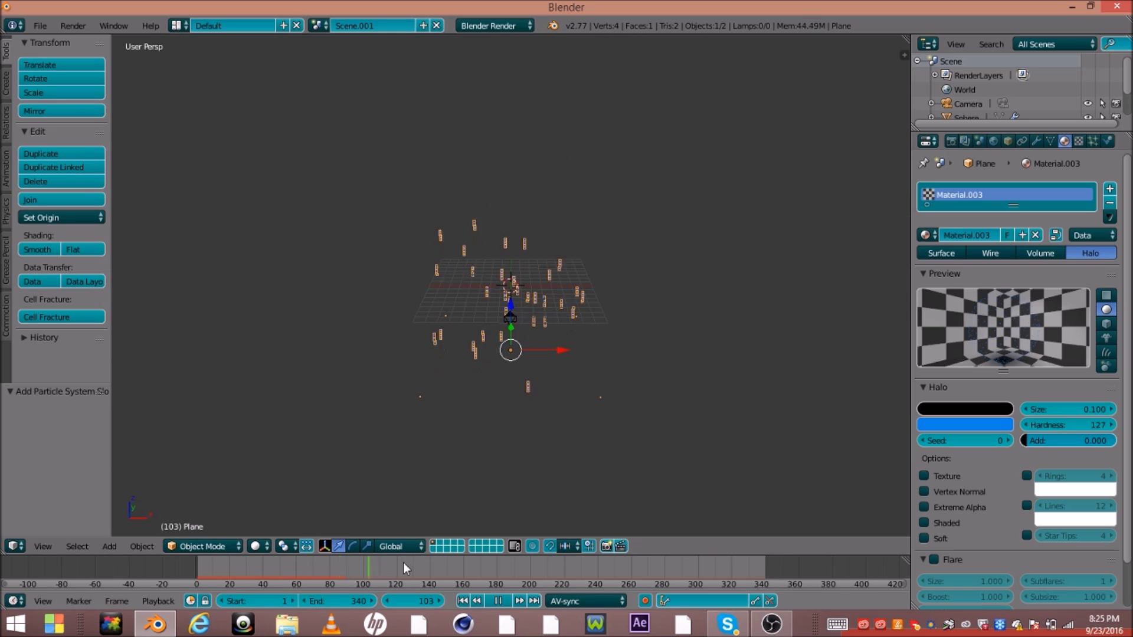
{"action": "left_click_drag", "start_coordinate": [608, 586], "coordinate": [556, 580]}
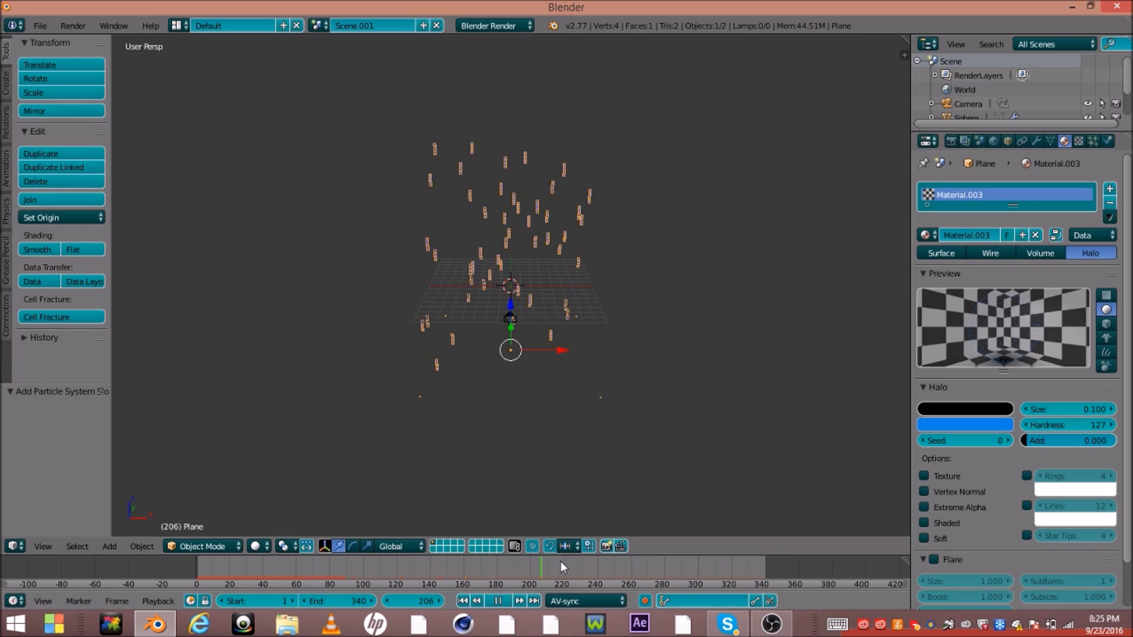
{"action": "key", "text": "alt+a"}
{"action": "left_click", "coordinate": [314, 23]}
- Switch to Scene.002 and add a cube scaled up to 8.085
{"action": "left_click", "coordinate": [330, 76]}
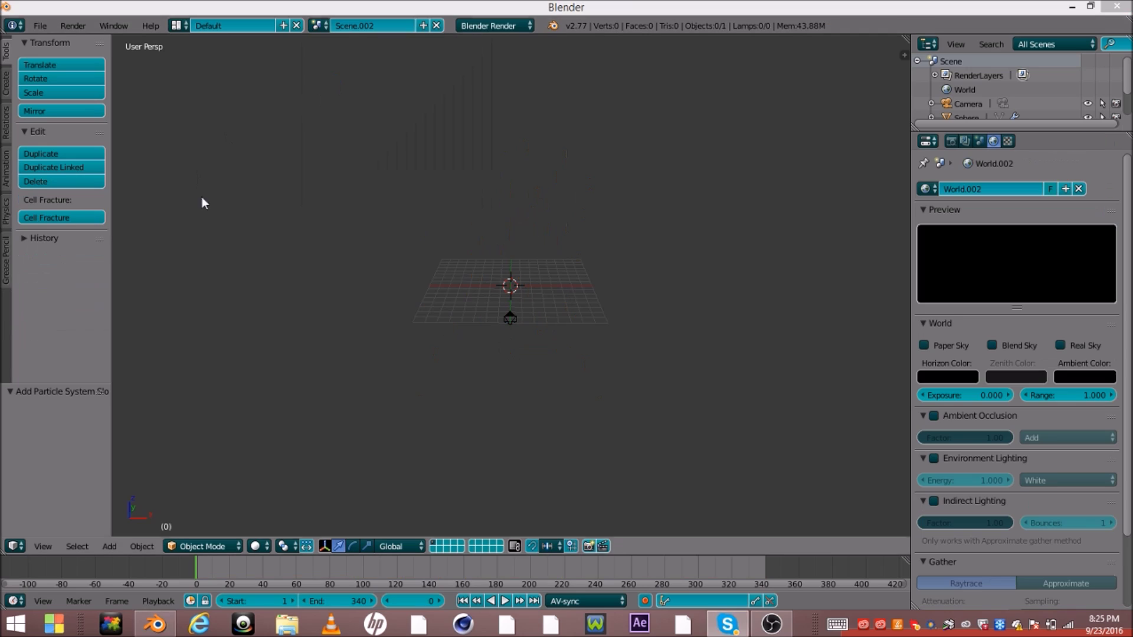
{"action": "middle_click_drag", "start_coordinate": [649, 302], "coordinate": [621, 315]}
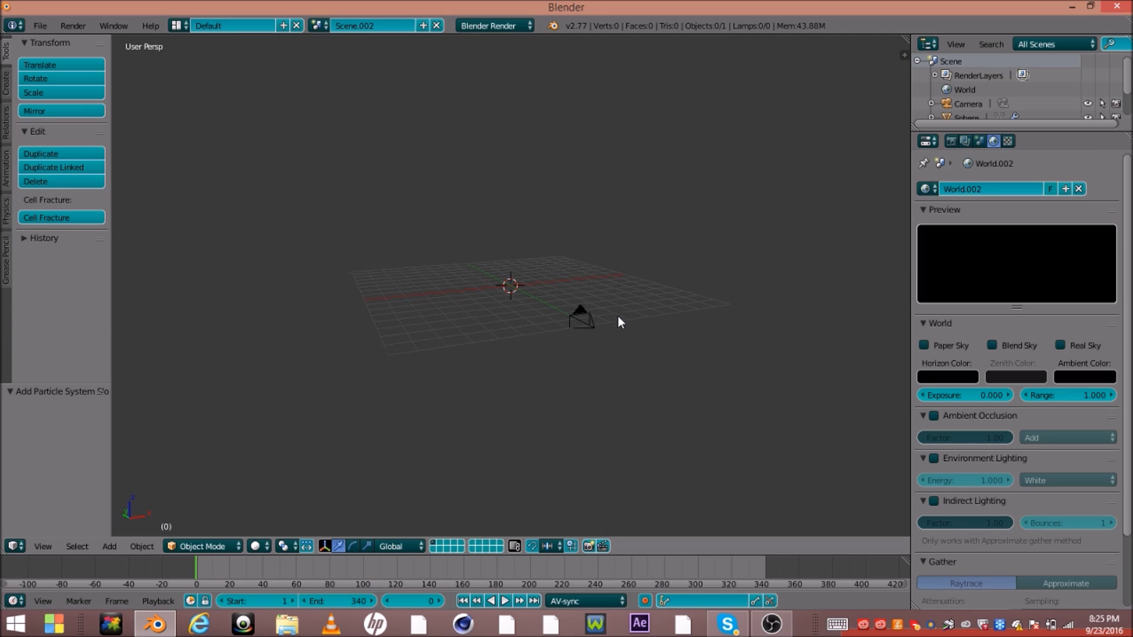
{"action": "key", "text": "shift+a"}
{"action": "mouse_move", "coordinate": [642, 343]}
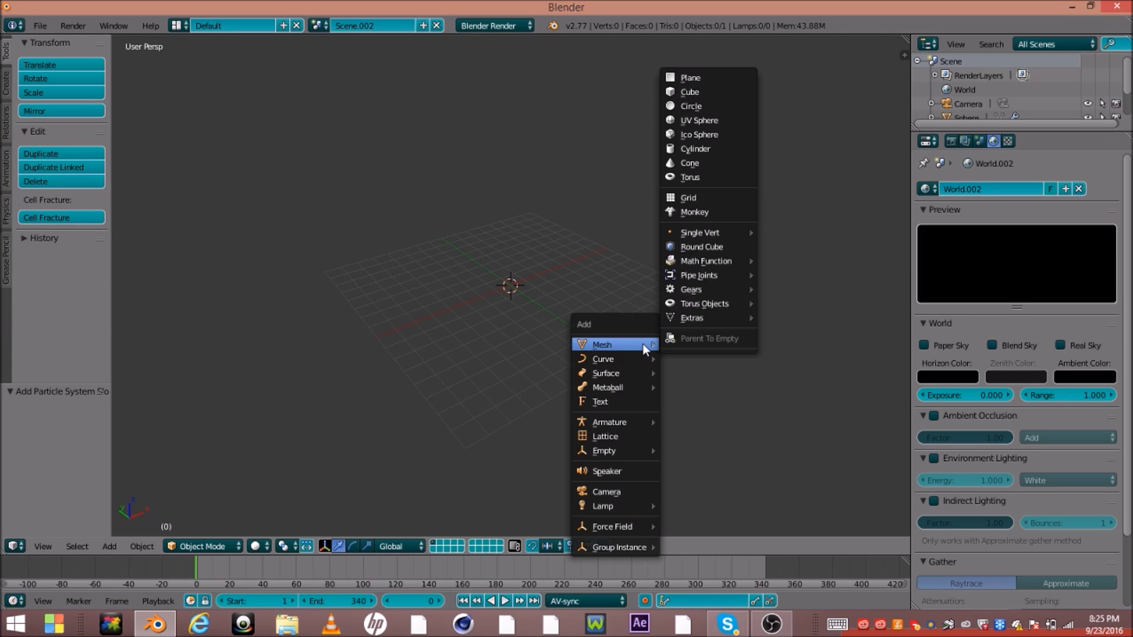
{"action": "left_click", "coordinate": [685, 91]}
{"action": "key", "text": "s"}
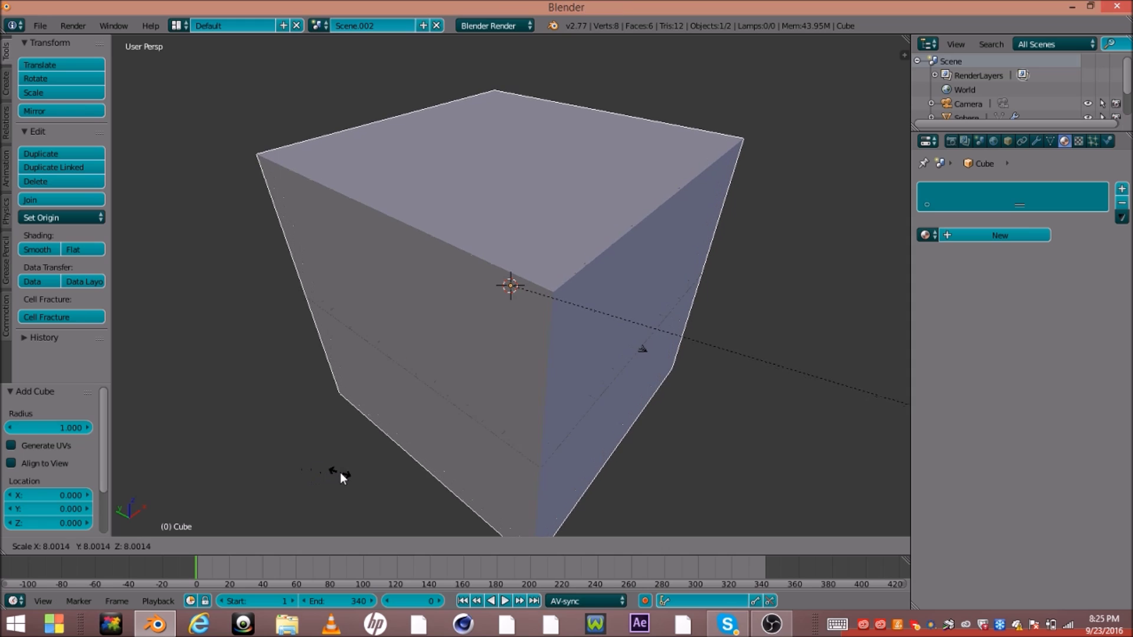
{"action": "left_click", "coordinate": [347, 472]}
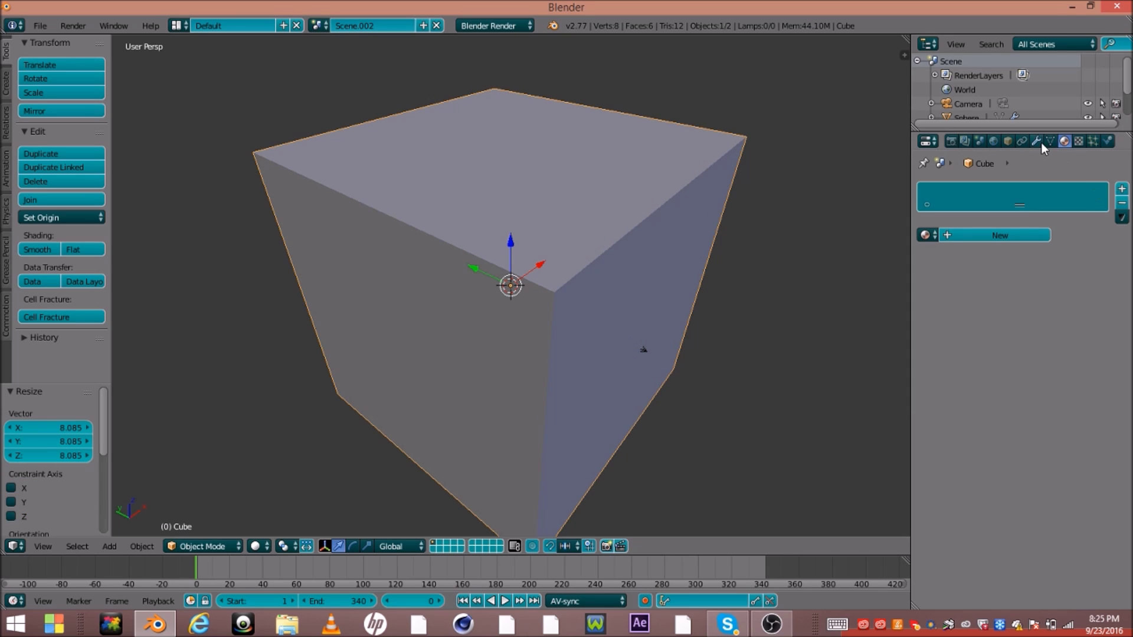
- Give the cube a blue halo Material.004 (hardness 0, alpha 0.2) and add a particle system
{"action": "left_click", "coordinate": [1030, 234]}
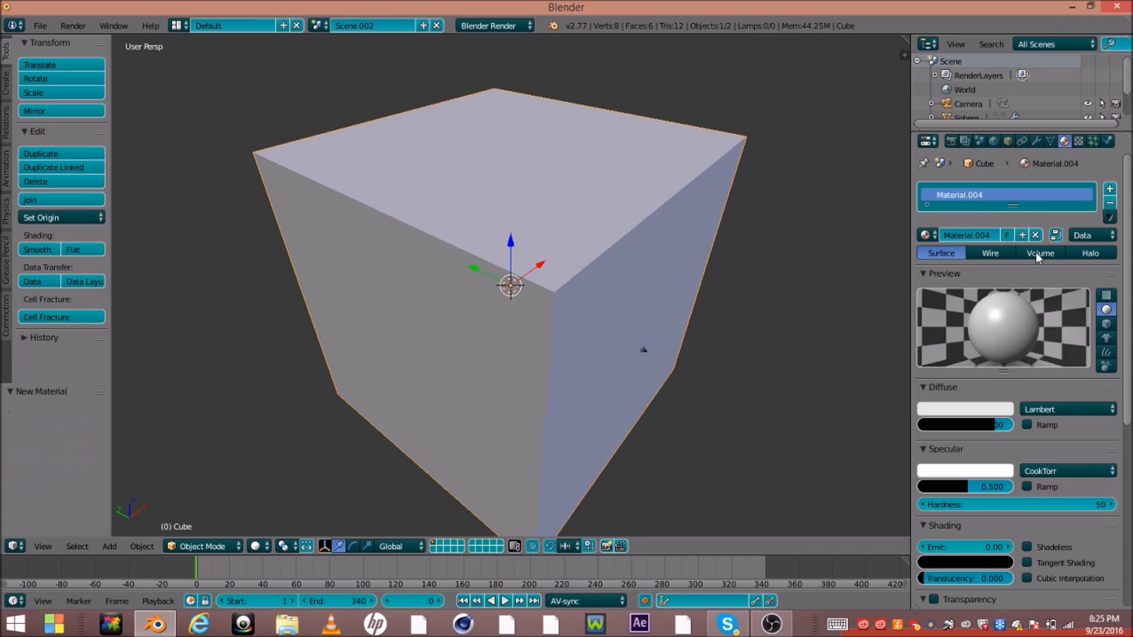
{"action": "left_click", "coordinate": [1099, 257]}
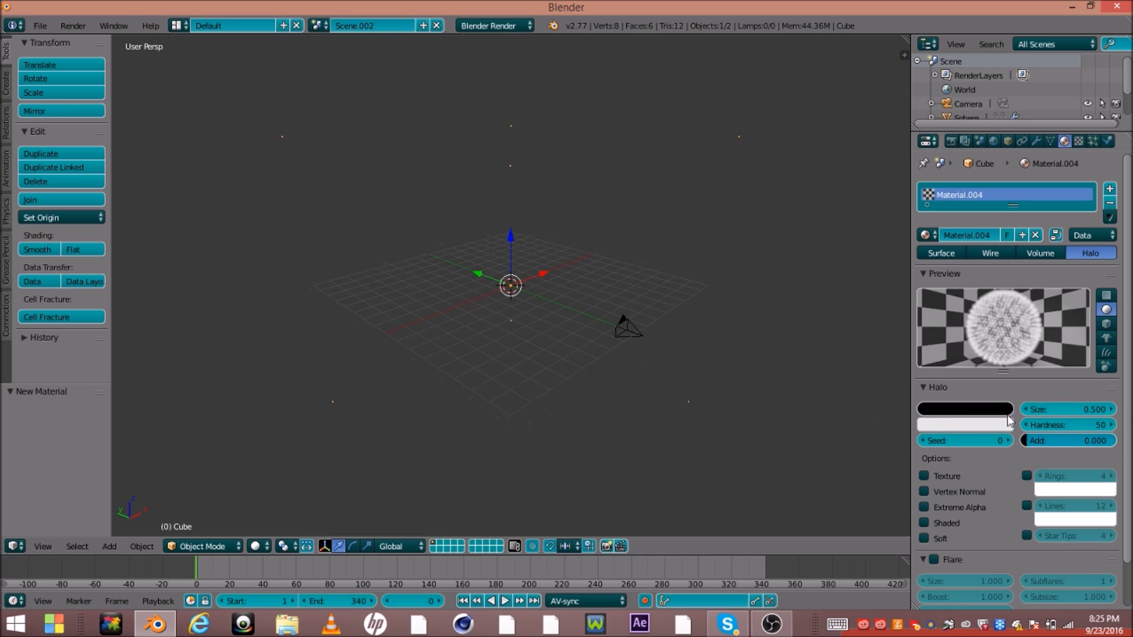
{"action": "left_click_drag", "start_coordinate": [1100, 426], "coordinate": [1020, 416]}
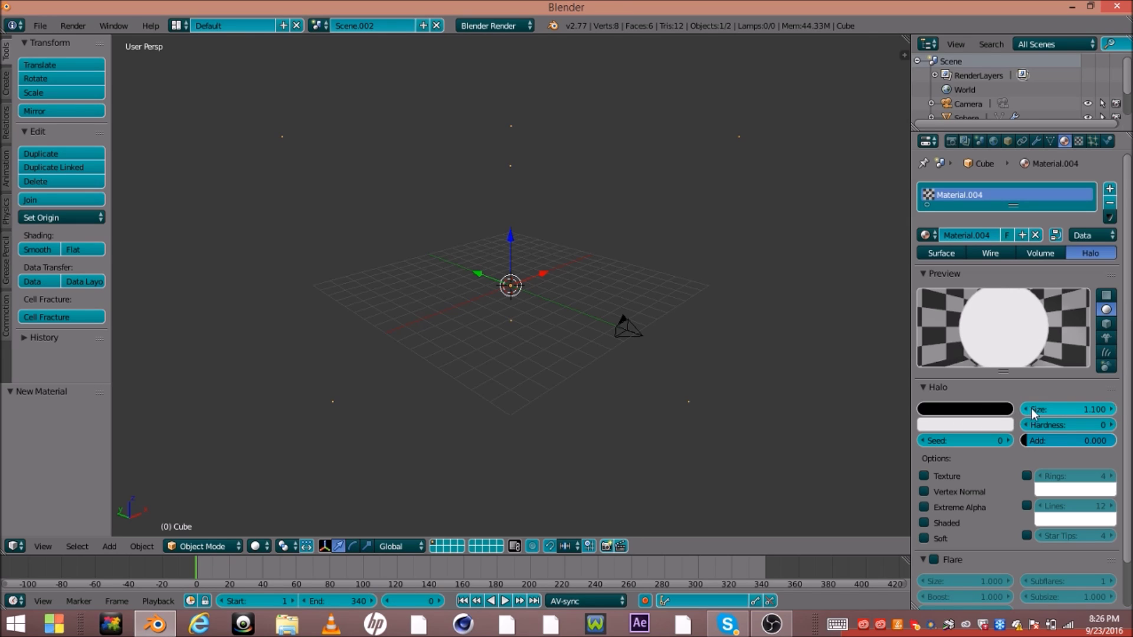
{"action": "left_click", "coordinate": [962, 425]}
{"action": "left_click_drag", "start_coordinate": [961, 280], "coordinate": [967, 240]}
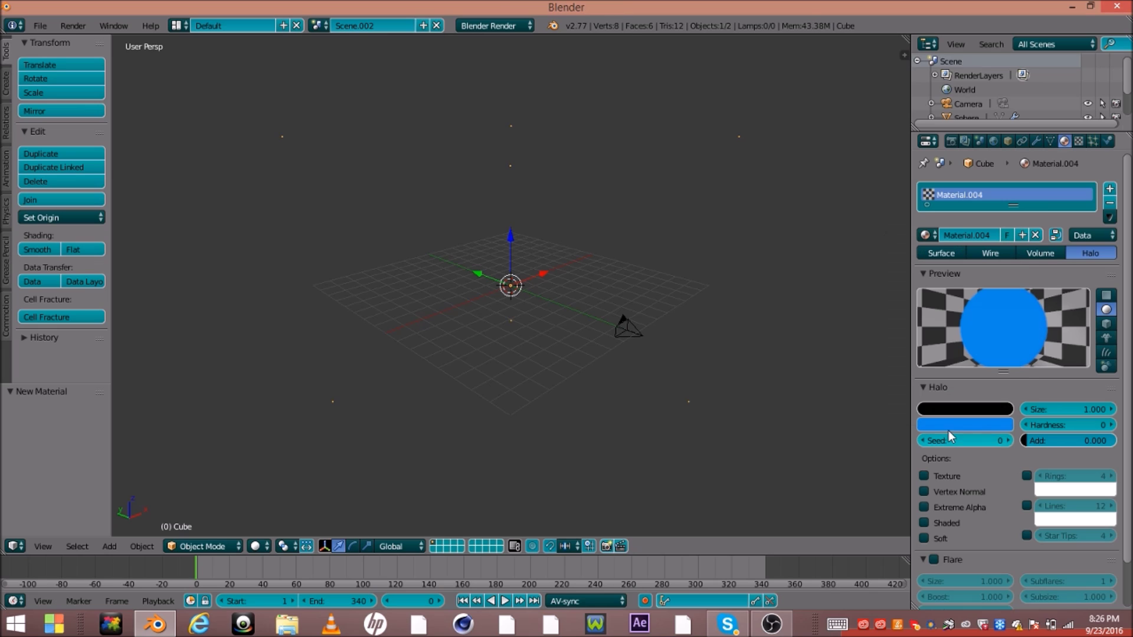
{"action": "left_click", "coordinate": [952, 408]}
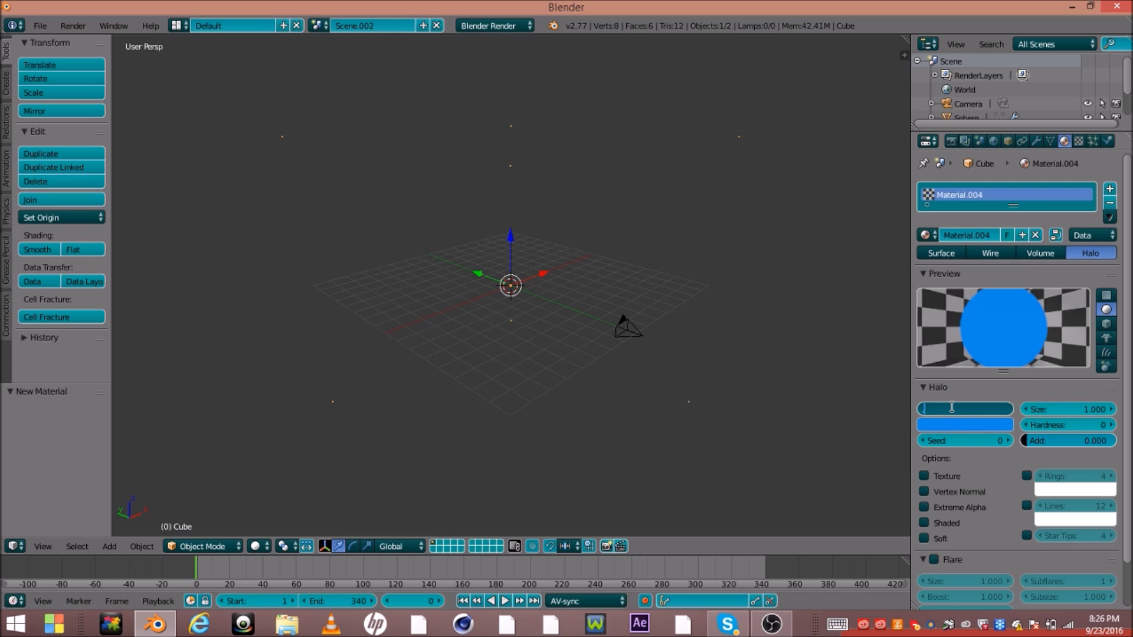
{"action": "type", "text": ".2"}
{"action": "key", "text": "Return"}
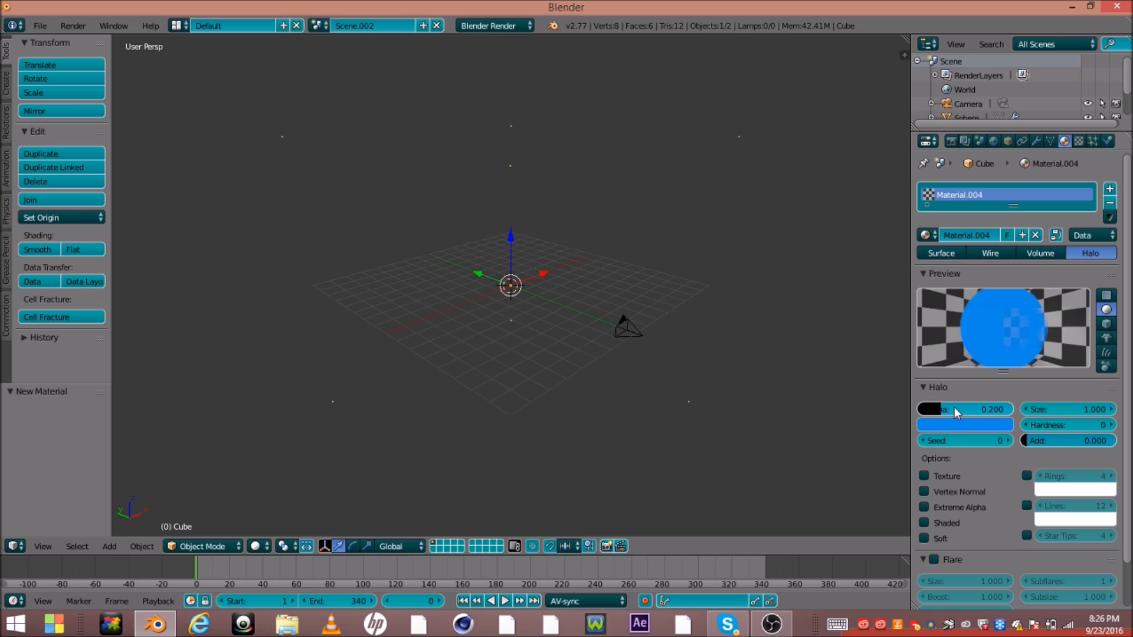
{"action": "left_click", "coordinate": [1092, 141]}
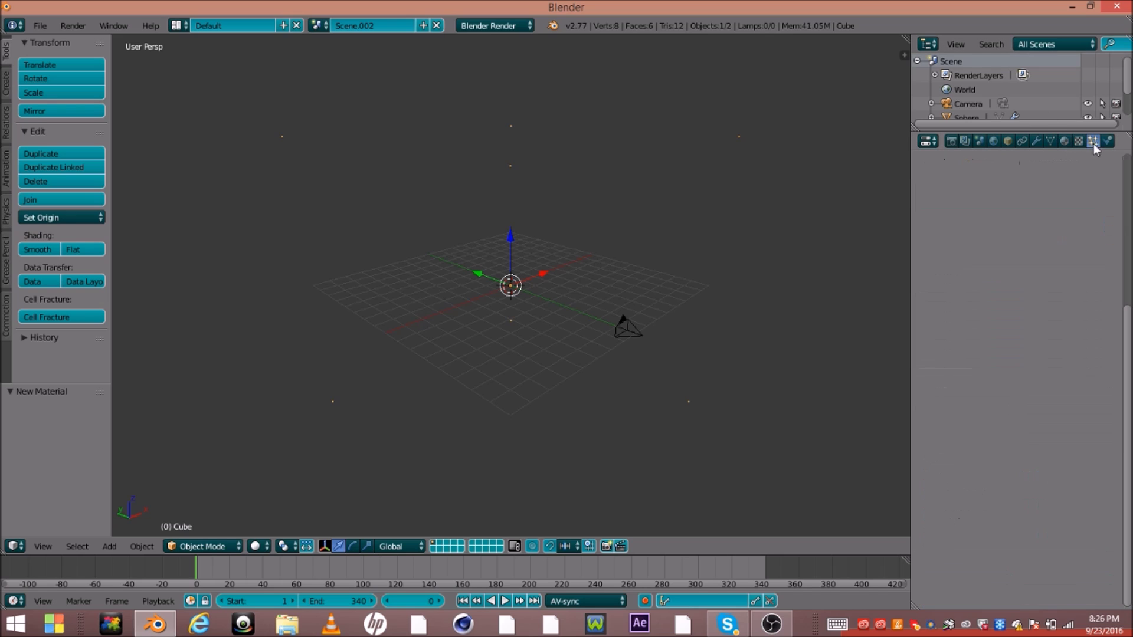
{"action": "left_click", "coordinate": [1015, 243]}
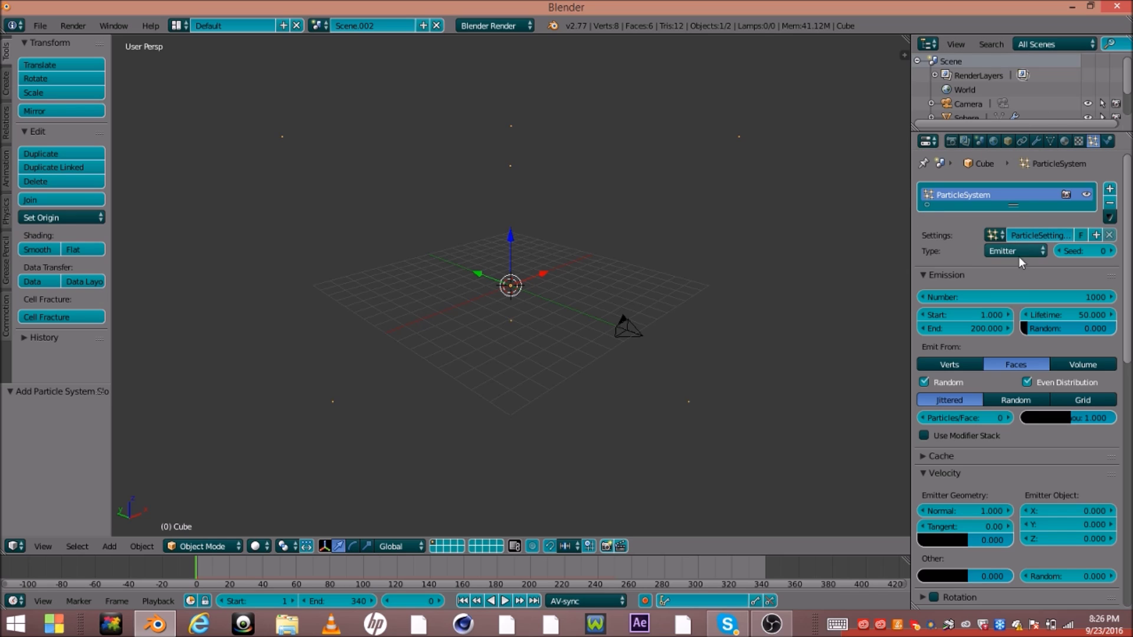
- Set the particle Number to 15 and raise Lifetime to 1364.2
{"action": "left_click", "coordinate": [1021, 298]}
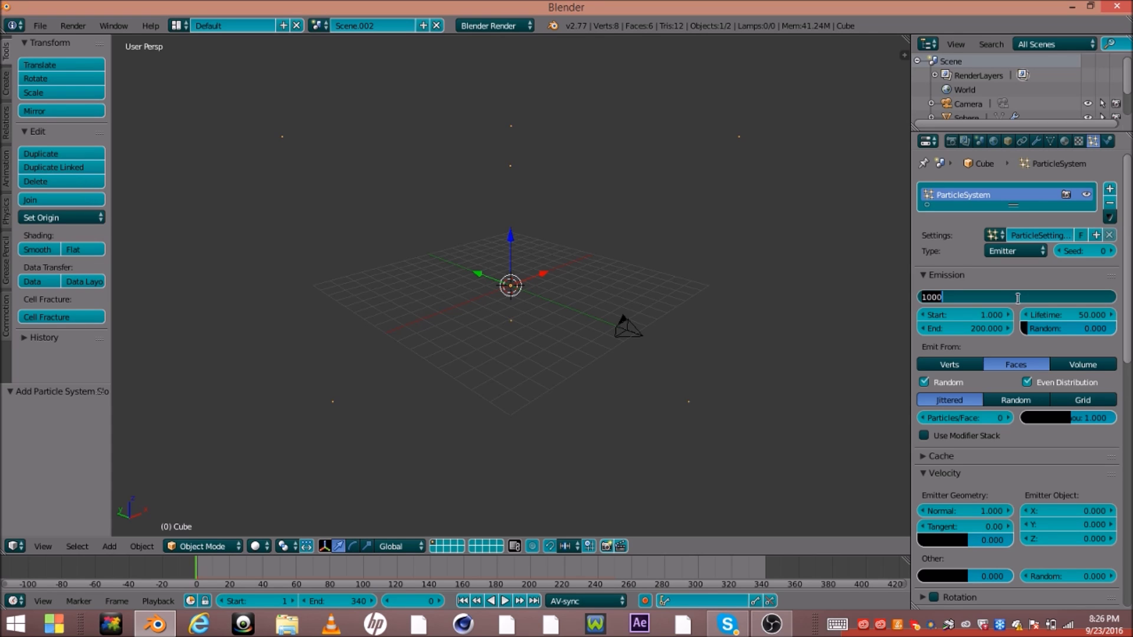
{"action": "key", "text": "Home"}
{"action": "type", "text": "15"}
{"action": "key", "text": "Return"}
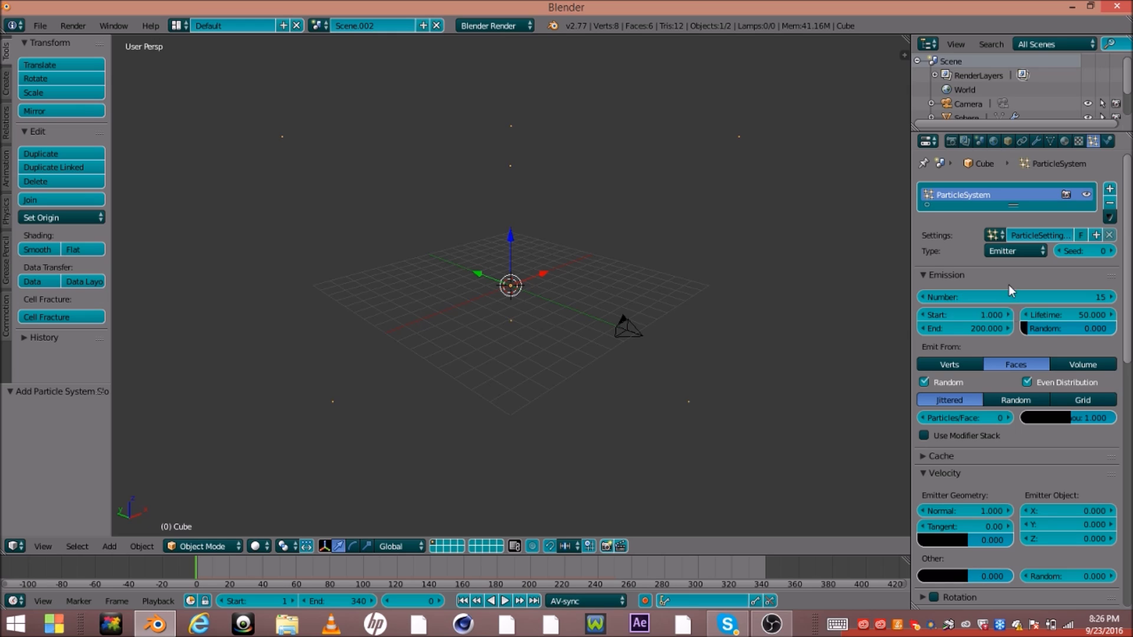
{"action": "left_click_drag", "start_coordinate": [1038, 314], "coordinate": [1103, 315]}
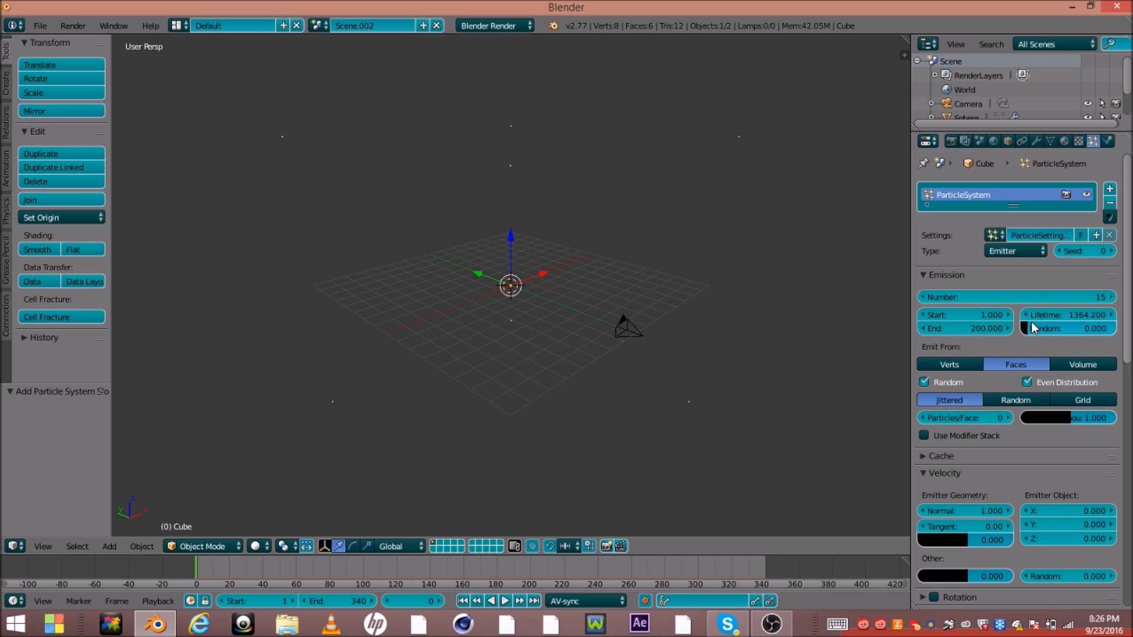
- Set emission Start -10 and End 0, emit randomly from Volume, with Keyed physics
{"action": "left_click", "coordinate": [960, 317]}
{"action": "key", "text": "BackSpace"}
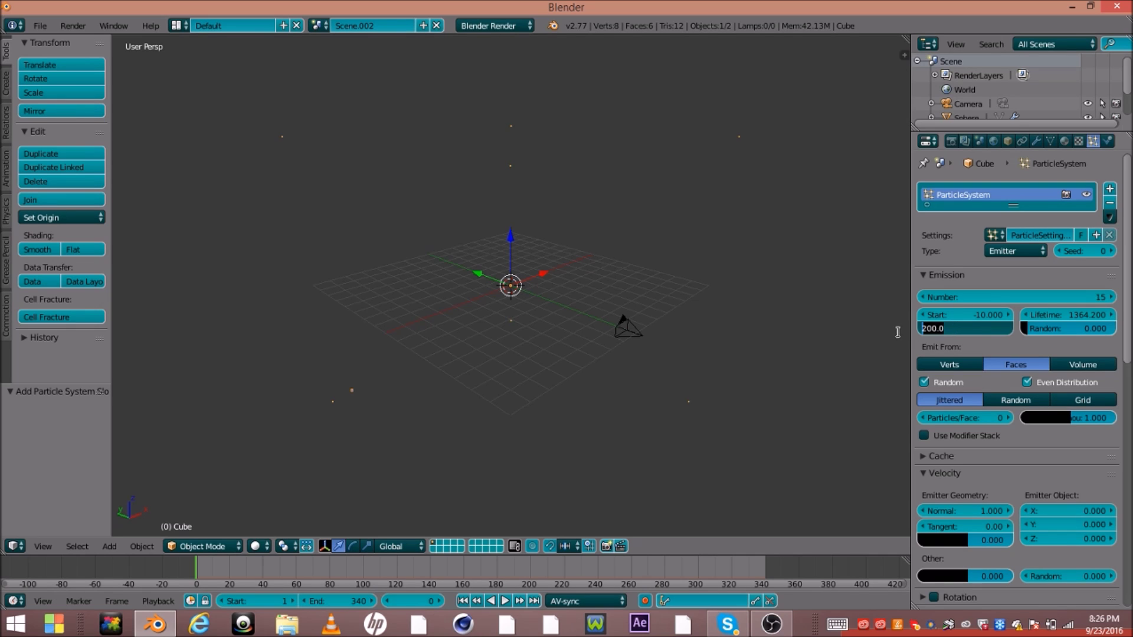
{"action": "type", "text": "0"}
{"action": "key", "text": "Return"}
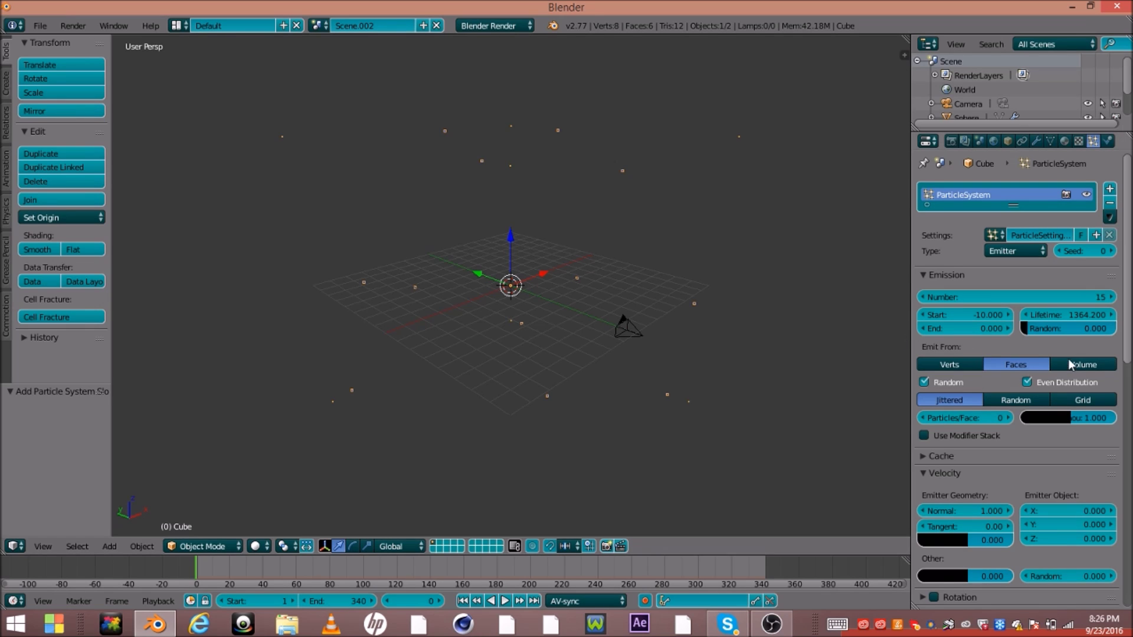
{"action": "left_click", "coordinate": [1062, 365]}
{"action": "left_click", "coordinate": [1027, 400]}
{"action": "scroll", "coordinate": [1021, 413], "scroll_direction": "down", "scroll_amount": 8}
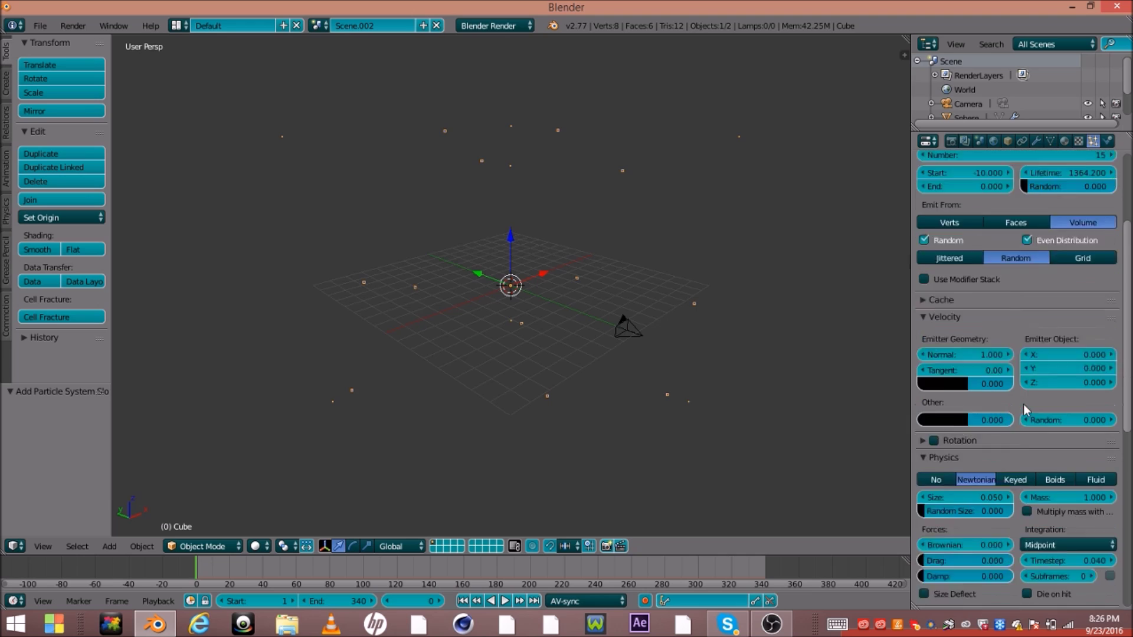
{"action": "left_click", "coordinate": [1015, 423]}
{"action": "middle_click_drag", "start_coordinate": [481, 211], "coordinate": [656, 324]}
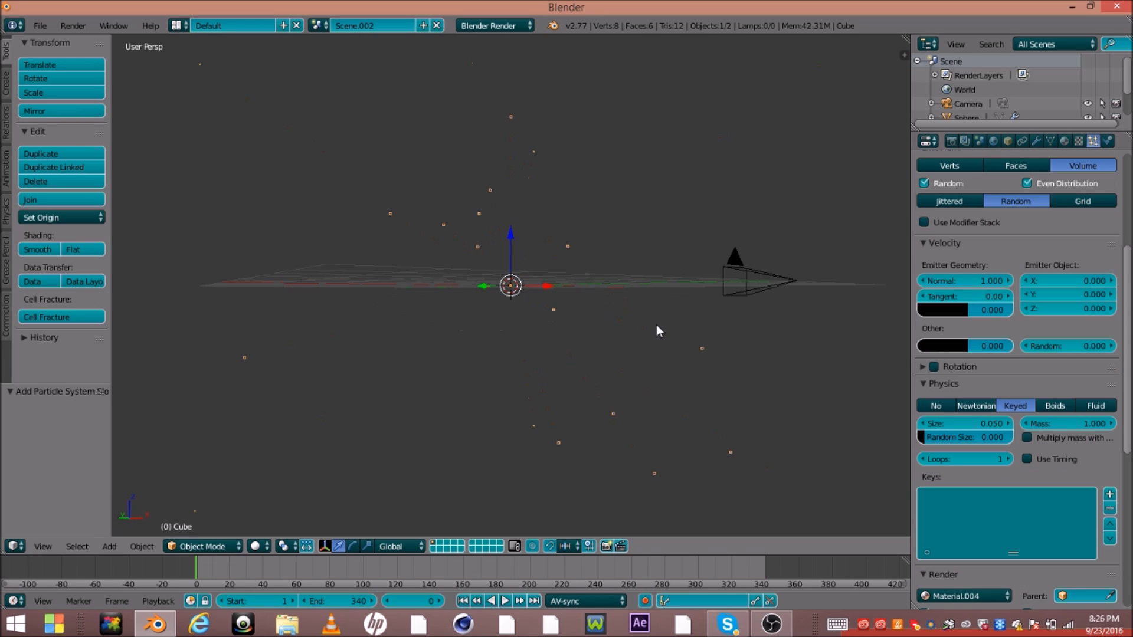
{"action": "key", "text": "KP_0"}
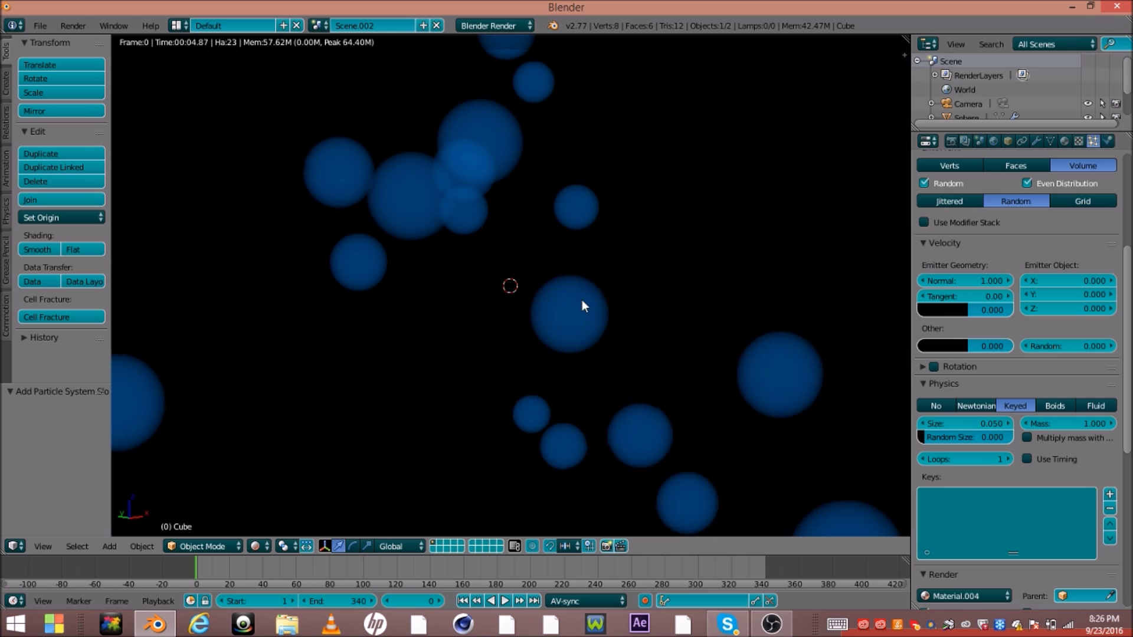
{"action": "middle_click_drag", "start_coordinate": [602, 302], "coordinate": [579, 323]}
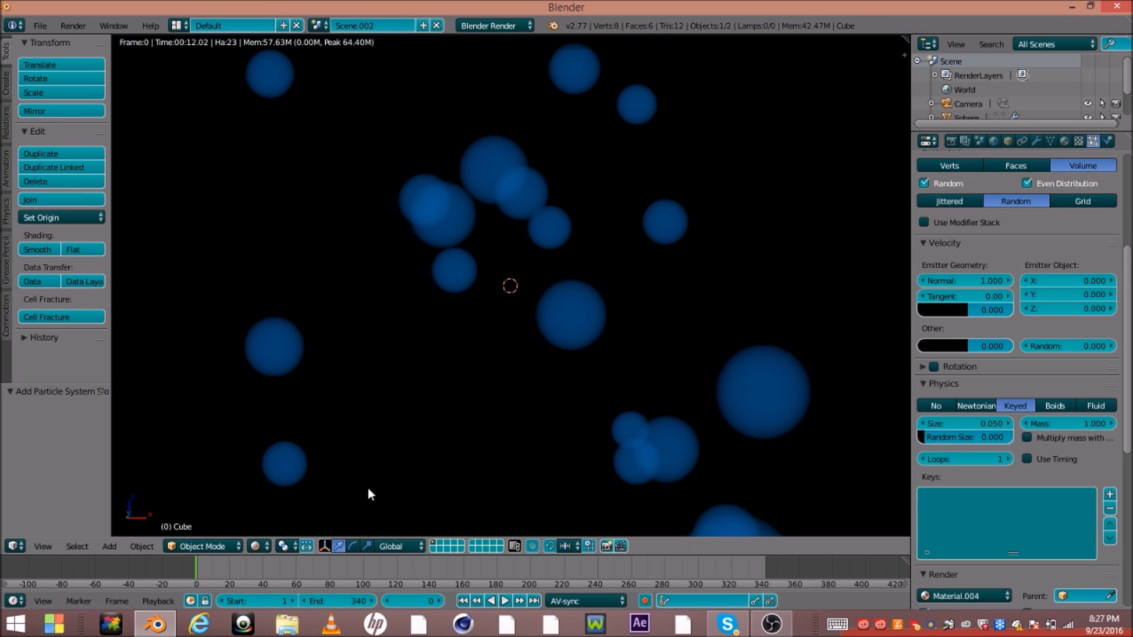
{"action": "left_click", "coordinate": [258, 546]}
- Return to Solid shading and create the new empty scene Scene.003
{"action": "left_click", "coordinate": [277, 495]}
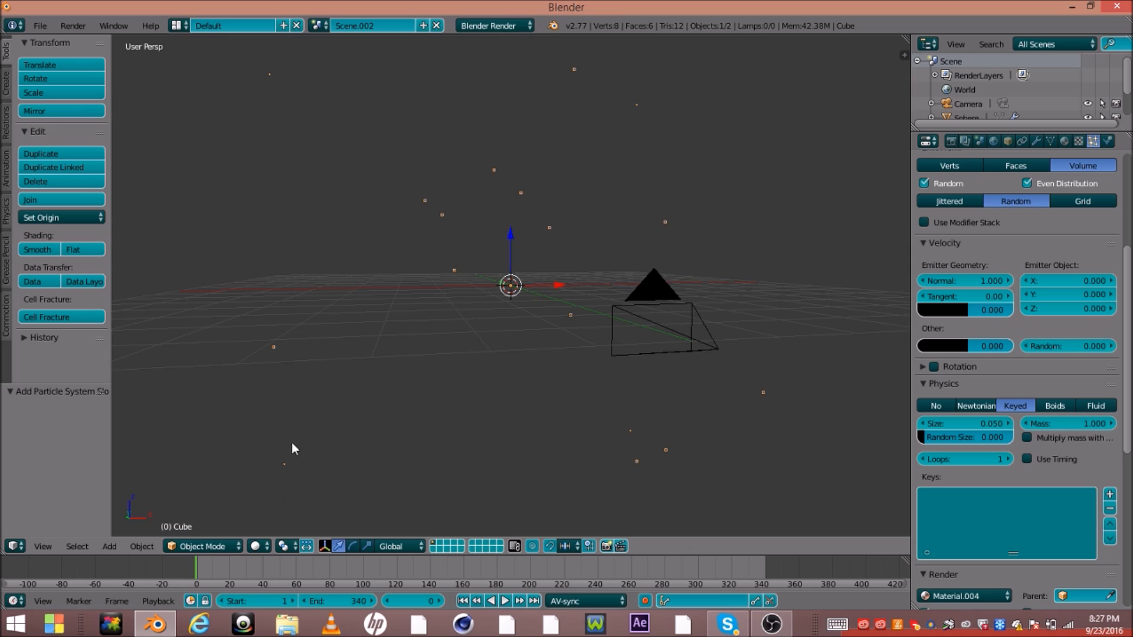
{"action": "middle_click_drag", "start_coordinate": [493, 406], "coordinate": [496, 366]}
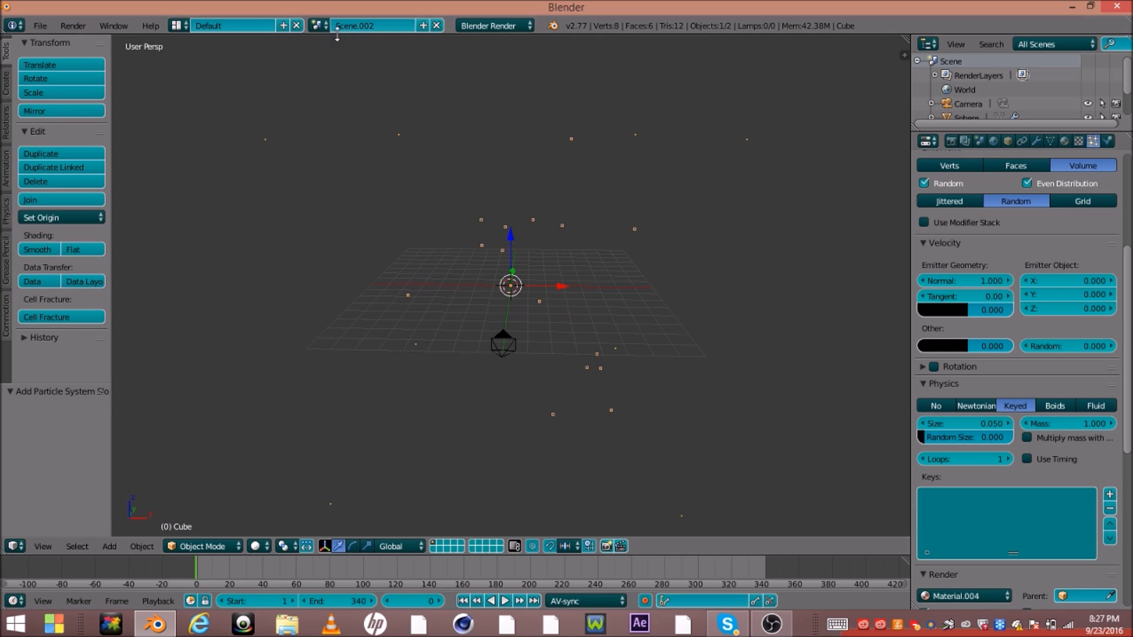
{"action": "left_click", "coordinate": [423, 26]}
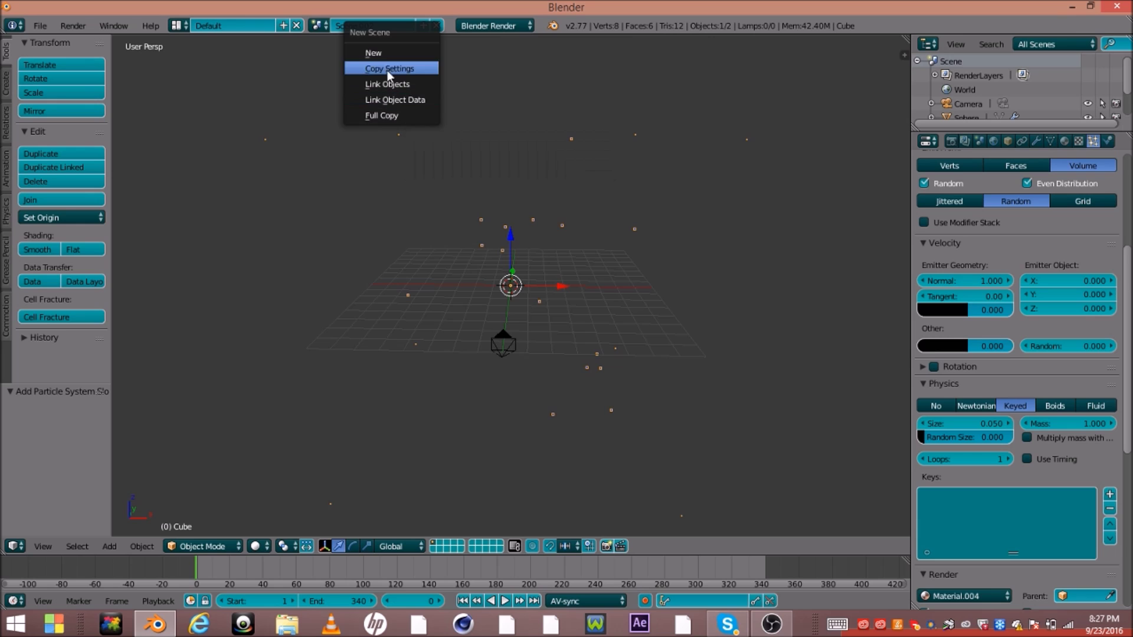
{"action": "left_click", "coordinate": [380, 53]}
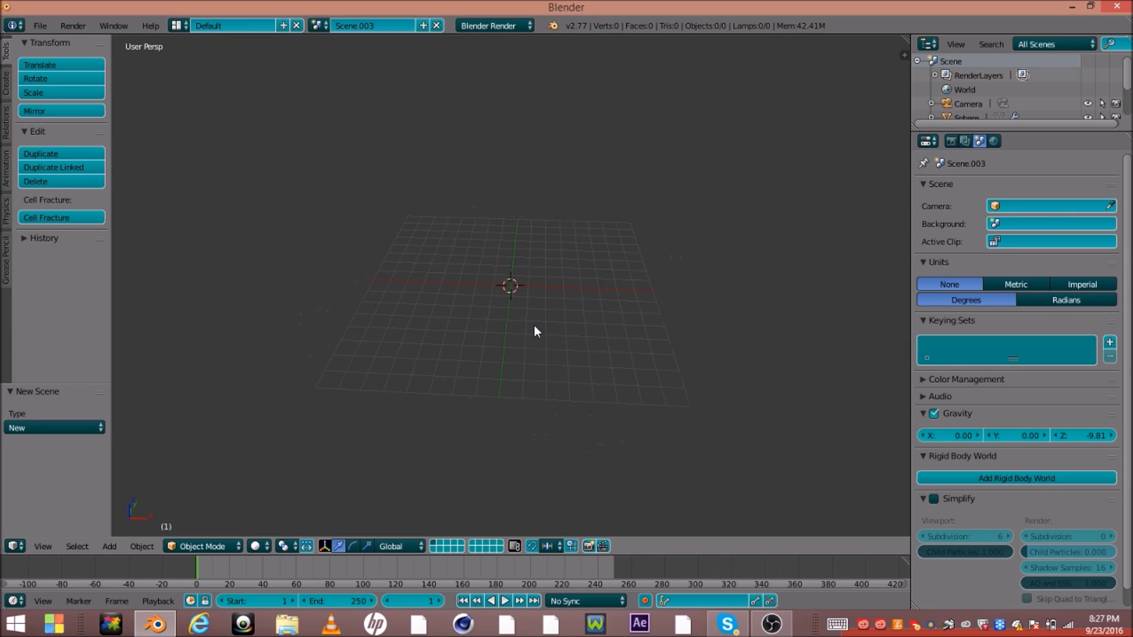
- Add a camera from the tool shelf's Create tools
{"action": "left_click", "coordinate": [7, 118]}
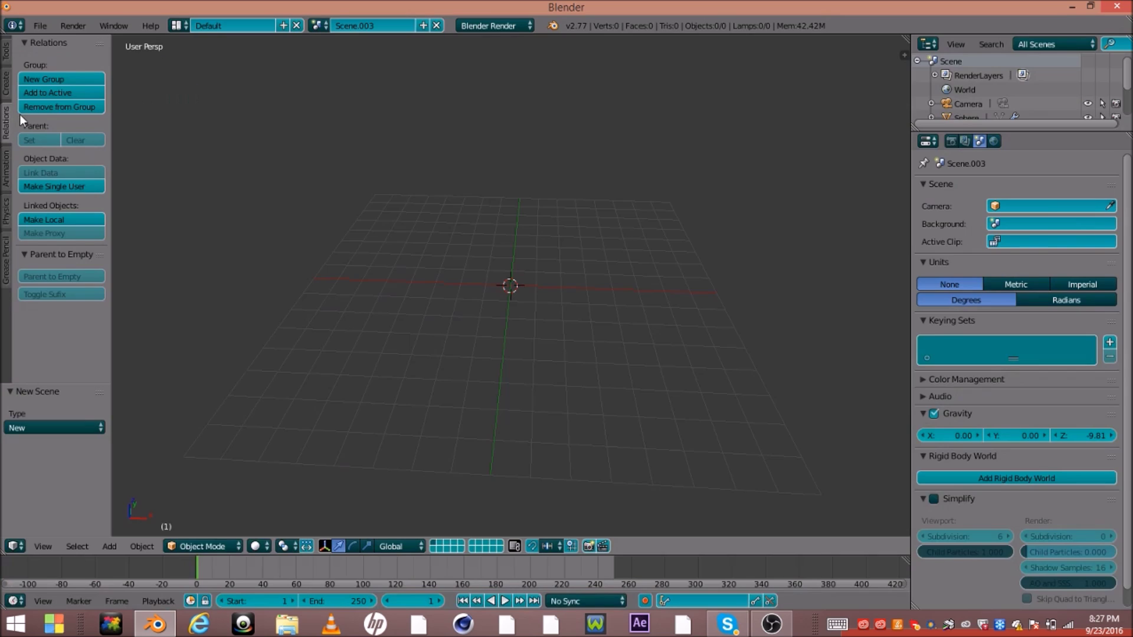
{"action": "left_click", "coordinate": [8, 173]}
{"action": "left_click", "coordinate": [7, 76]}
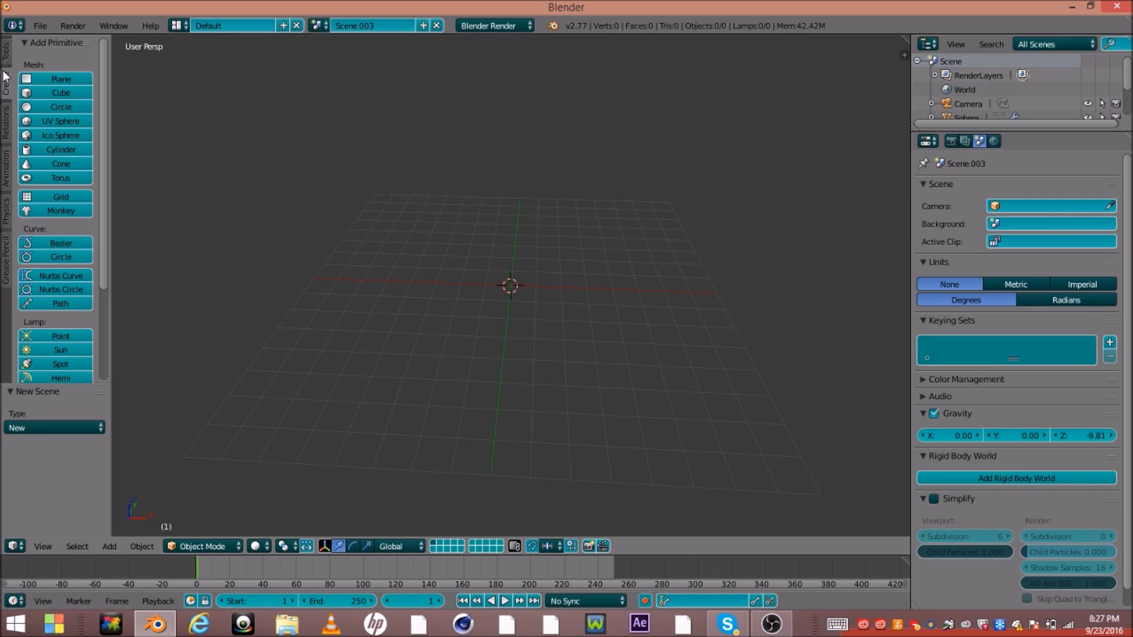
{"action": "scroll", "coordinate": [34, 102], "scroll_direction": "down", "scroll_amount": 5}
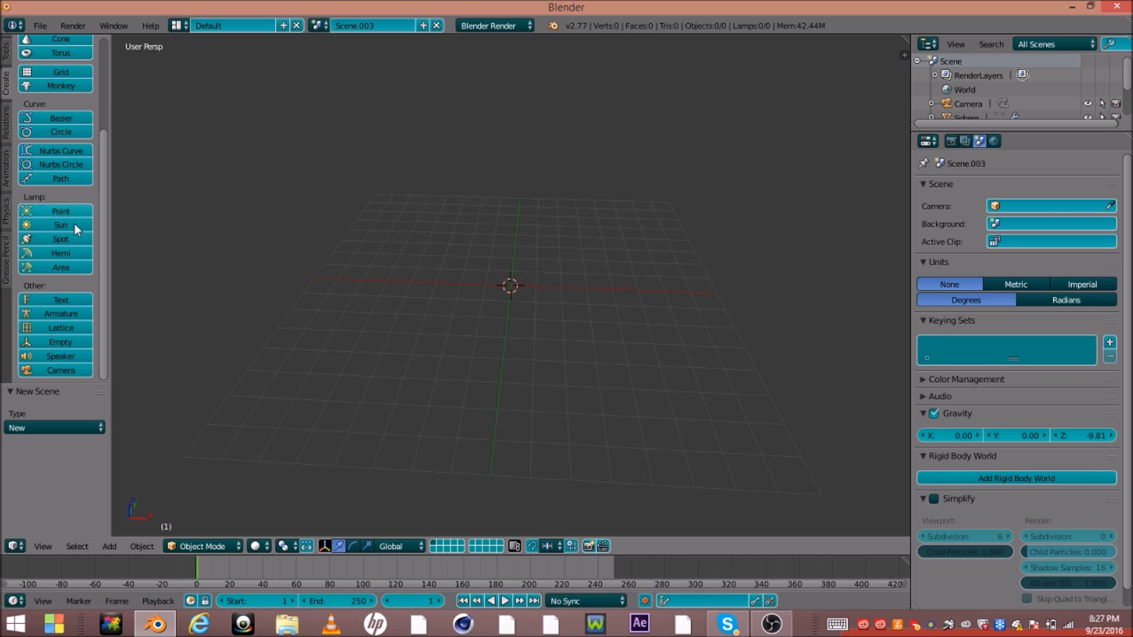
{"action": "scroll", "coordinate": [73, 262], "scroll_direction": "up", "scroll_amount": 5}
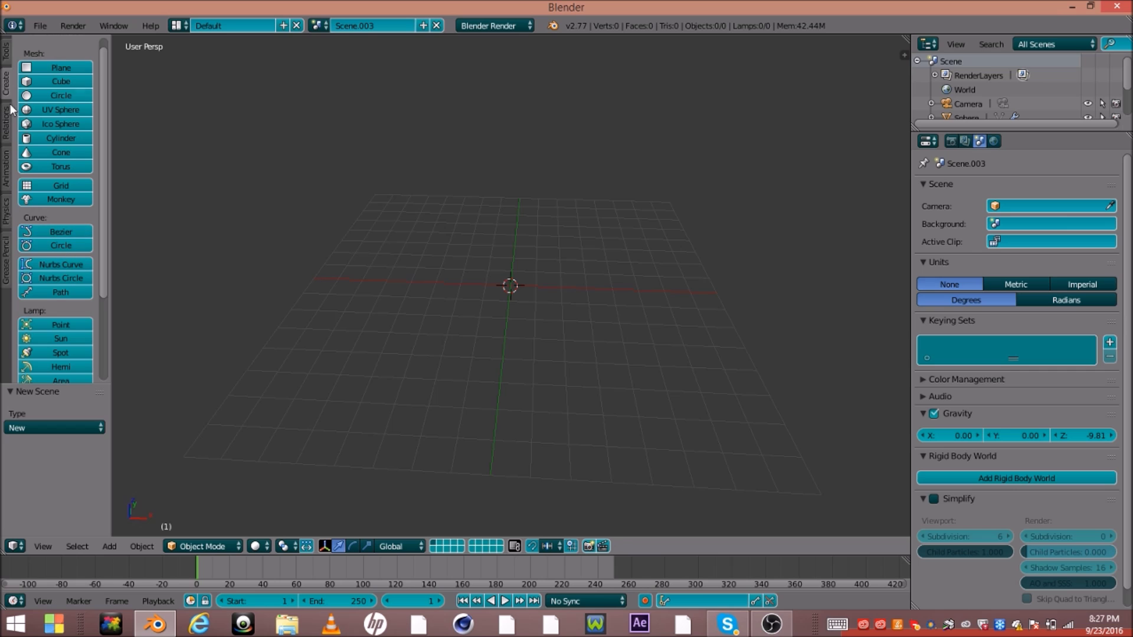
{"action": "scroll", "coordinate": [56, 200], "scroll_direction": "down", "scroll_amount": 5}
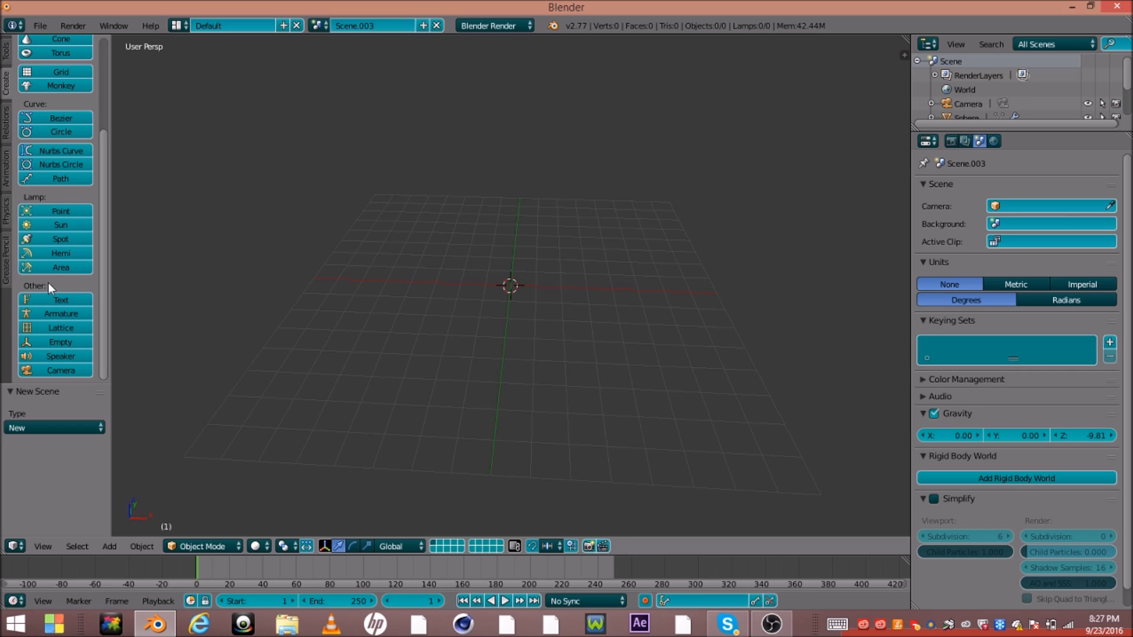
{"action": "left_click", "coordinate": [60, 366]}
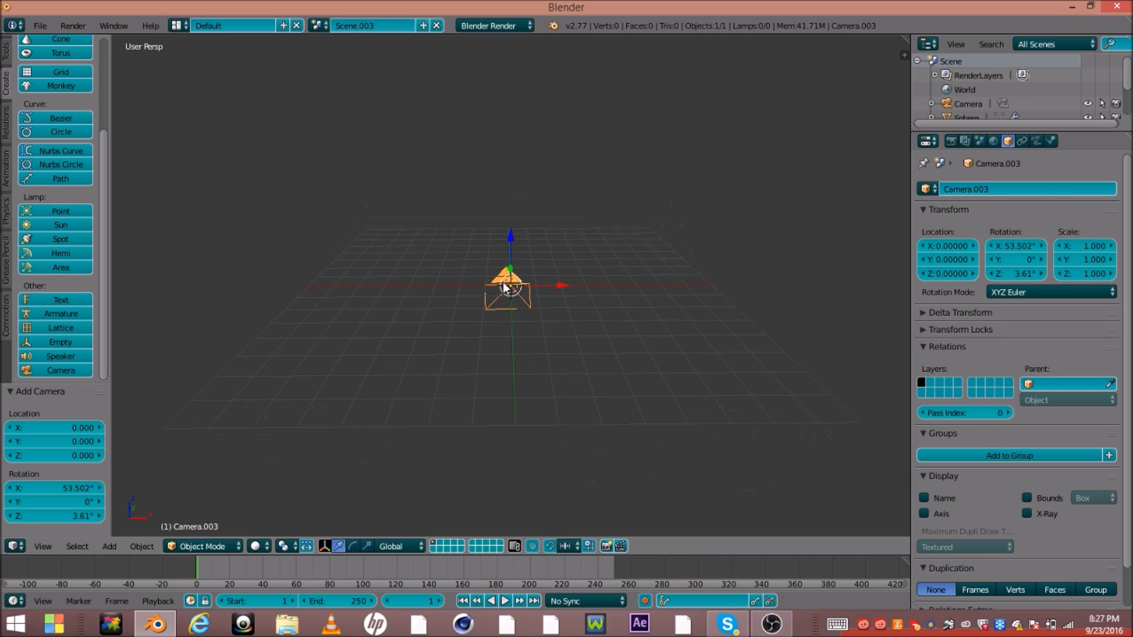
- Align Camera.003 to the current view with Ctrl+Alt+Numpad 0
{"action": "middle_click_drag", "start_coordinate": [503, 282], "coordinate": [493, 253]}
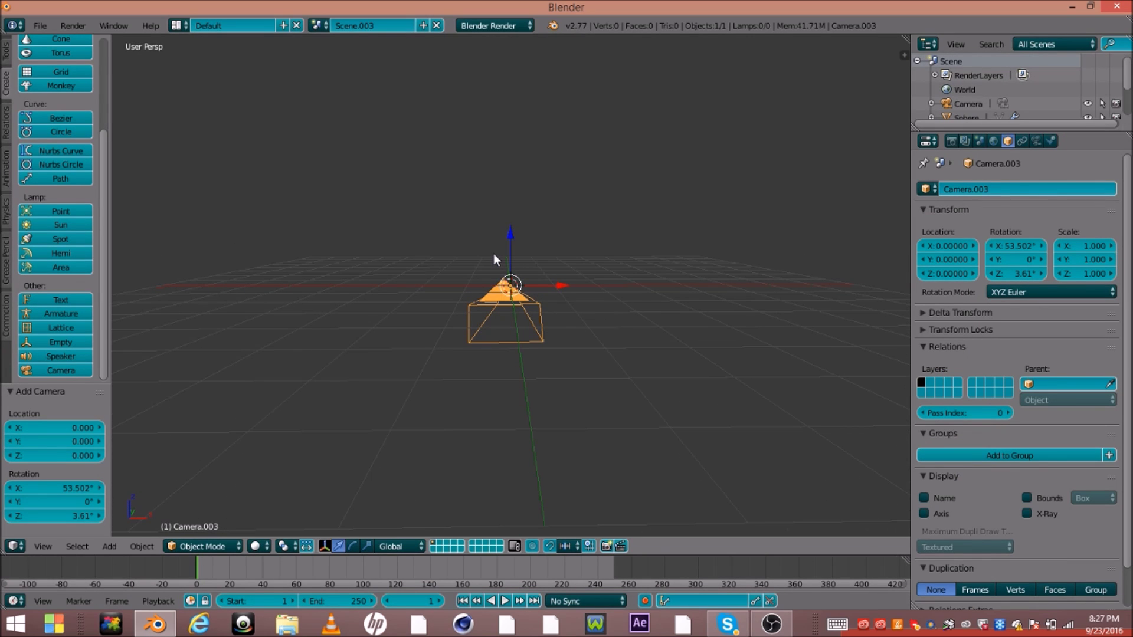
{"action": "key", "text": "ctrl+alt+KP_0"}
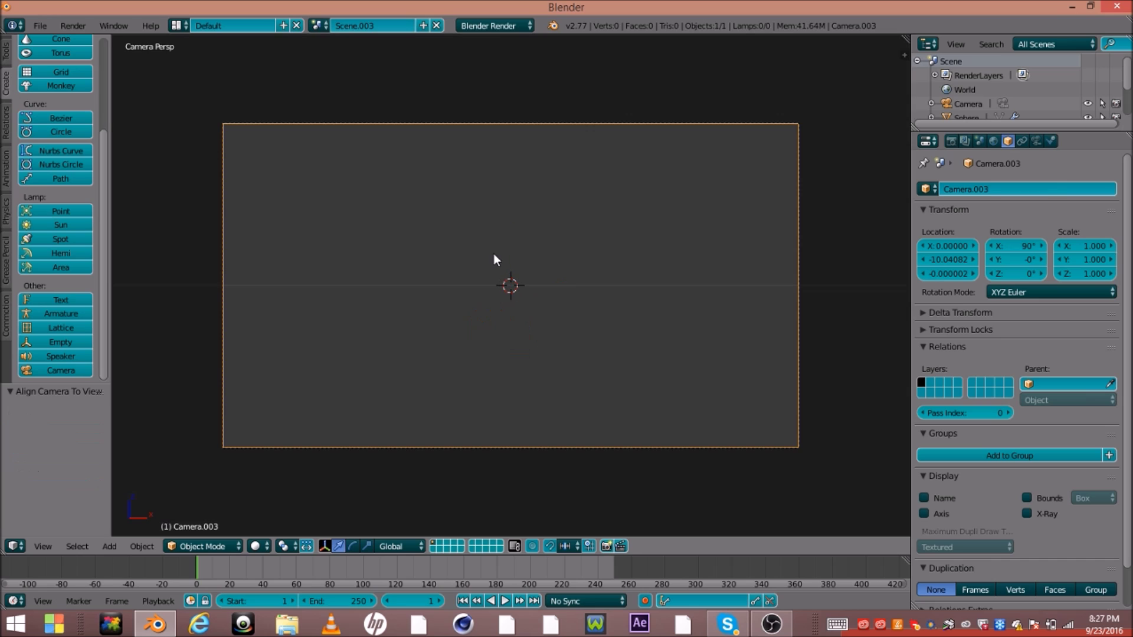
{"action": "middle_click_drag", "start_coordinate": [554, 285], "coordinate": [603, 343]}
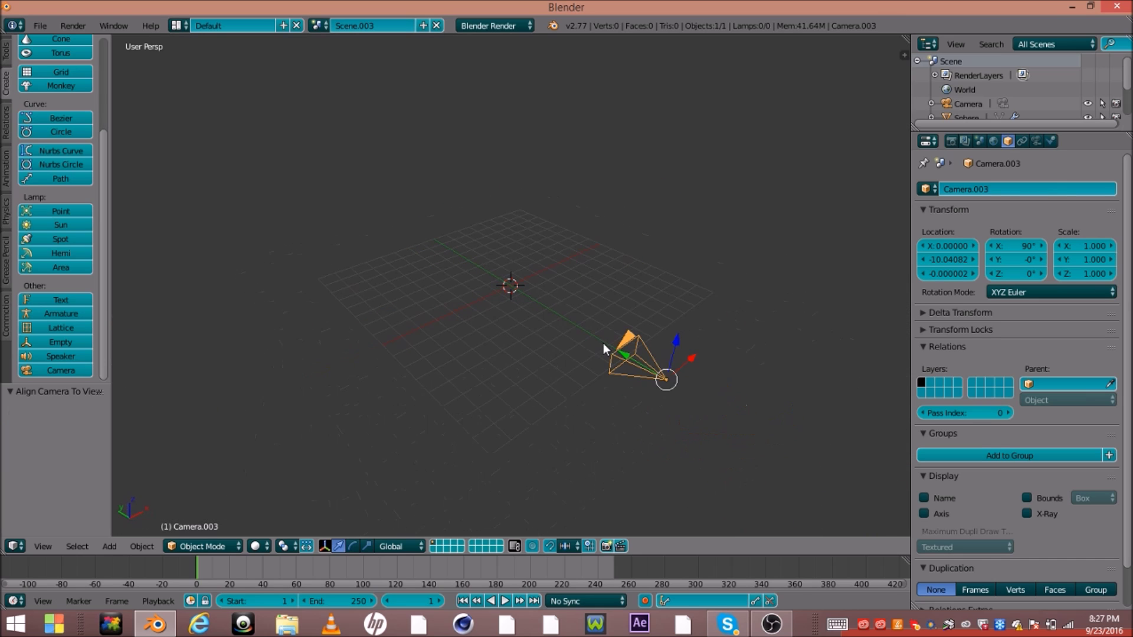
{"action": "key", "text": "shift+a"}
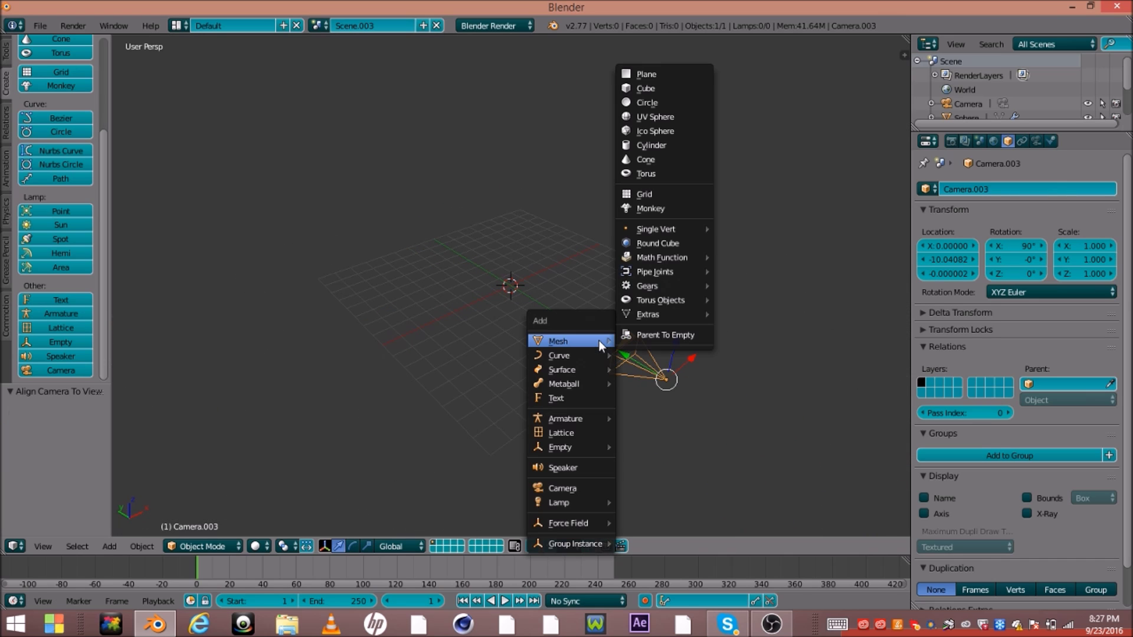
- Add a cube and scale it up to 8.957
{"action": "left_click", "coordinate": [657, 95]}
{"action": "key", "text": "s"}
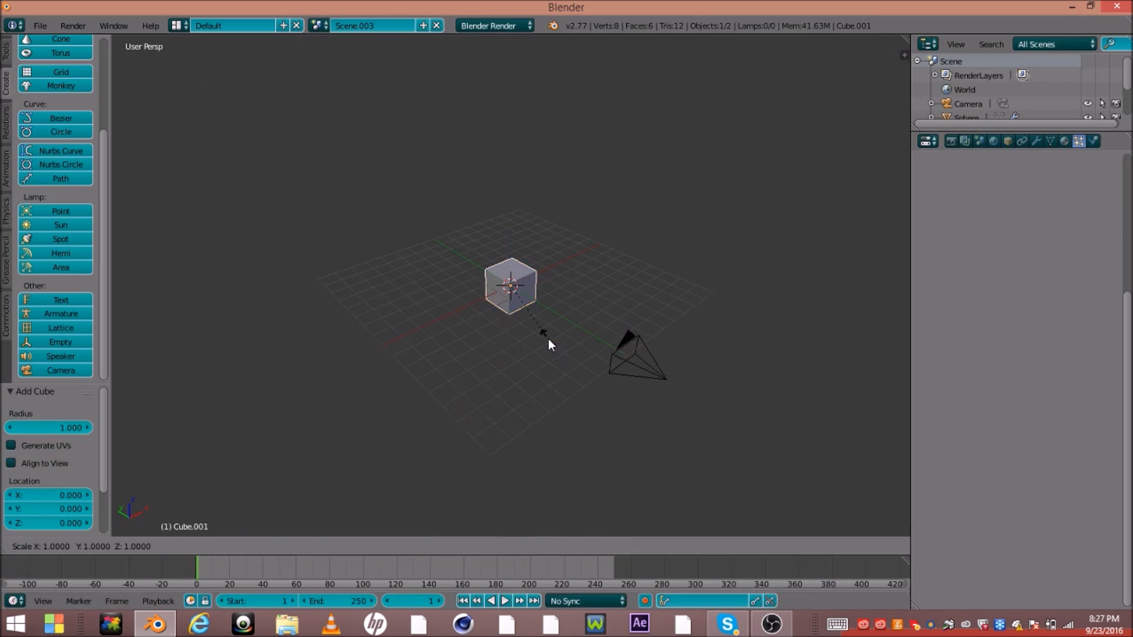
{"action": "left_click", "coordinate": [874, 254]}
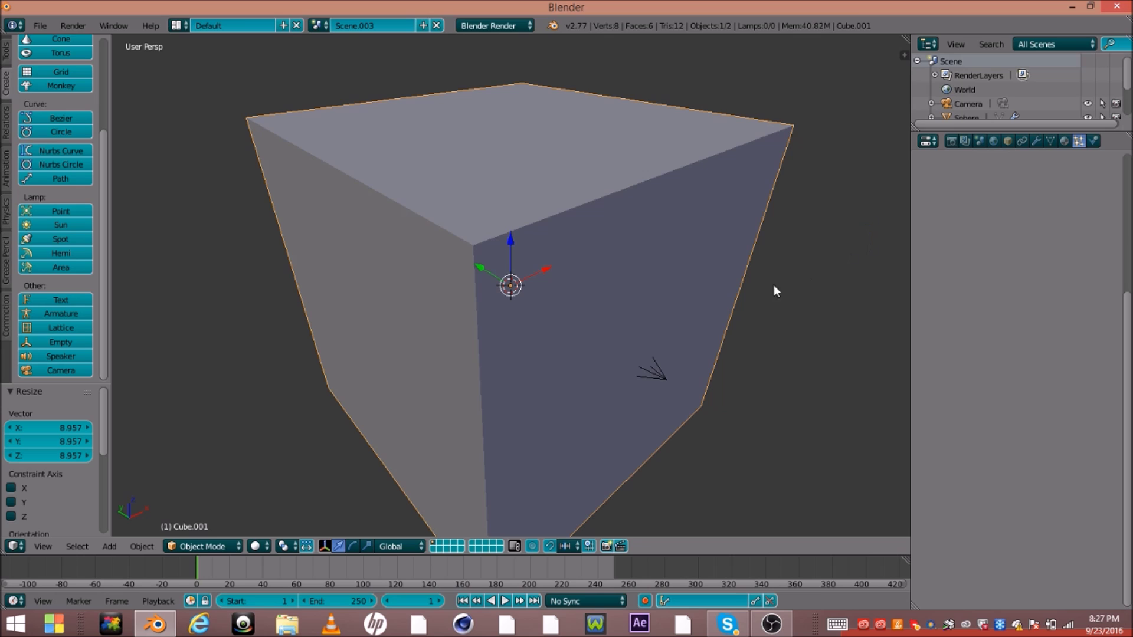
- Give the cube a new halo Material.005 with size 0.020, hardness 127 and blue colour
{"action": "left_click", "coordinate": [1064, 141]}
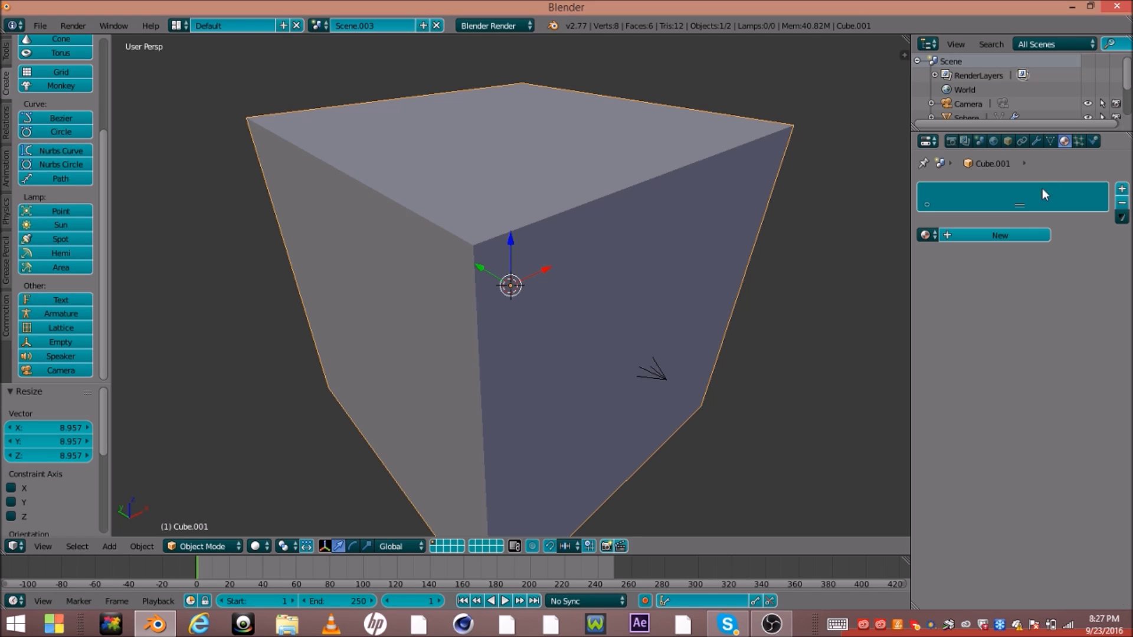
{"action": "left_click", "coordinate": [1006, 235]}
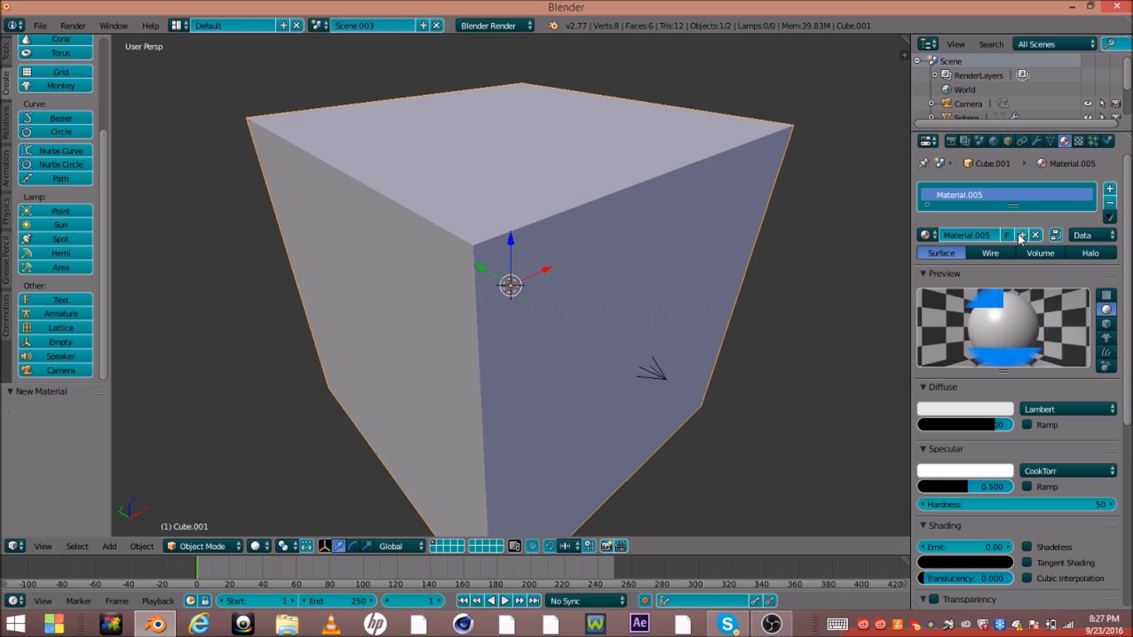
{"action": "left_click", "coordinate": [1088, 253]}
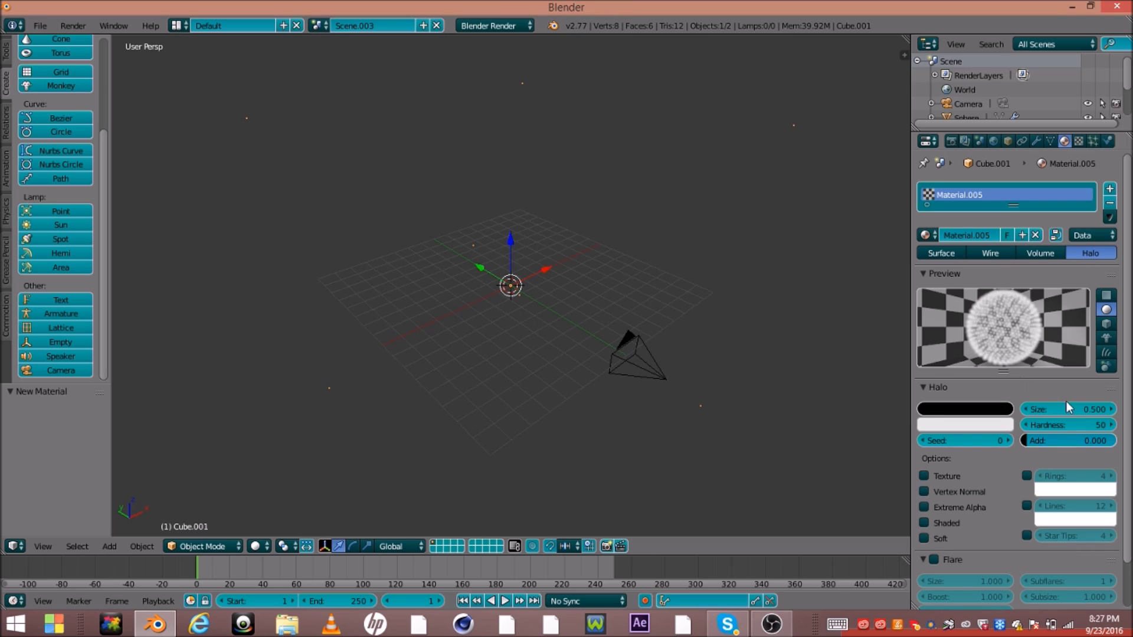
{"action": "left_click", "coordinate": [1069, 407]}
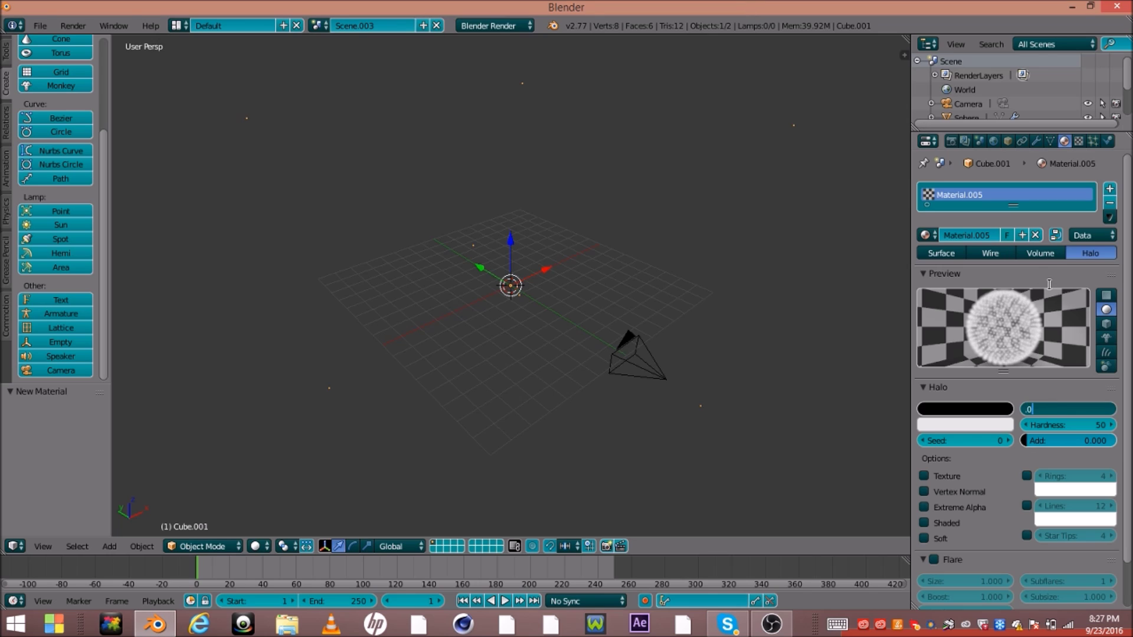
{"action": "key", "text": "Return"}
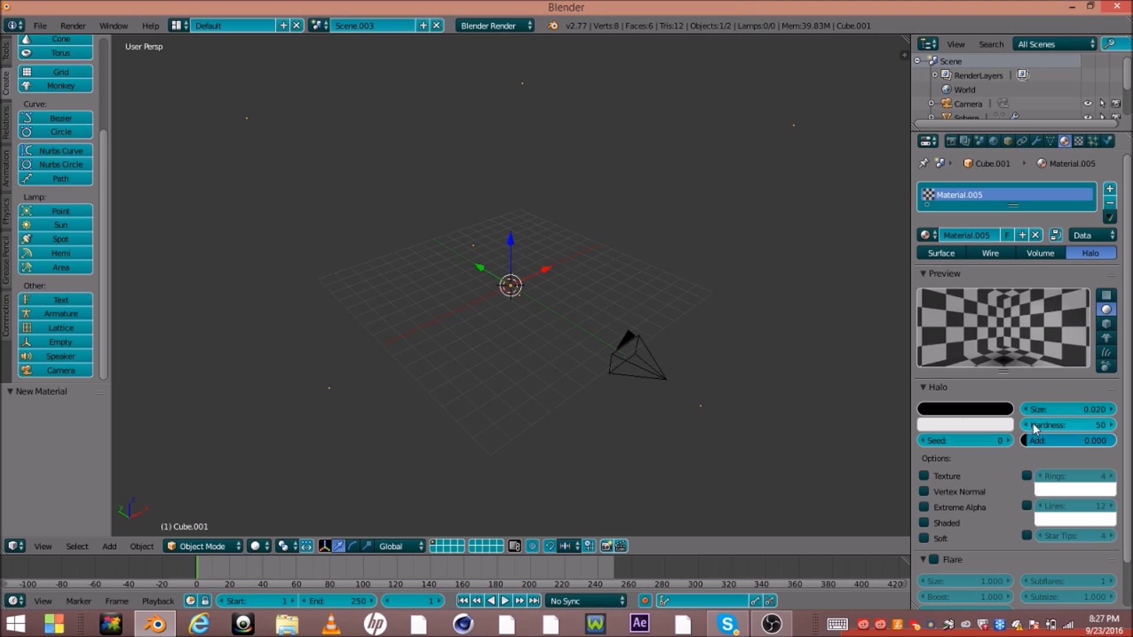
{"action": "left_click_drag", "start_coordinate": [1033, 425], "coordinate": [1062, 424]}
{"action": "left_click", "coordinate": [927, 424]}
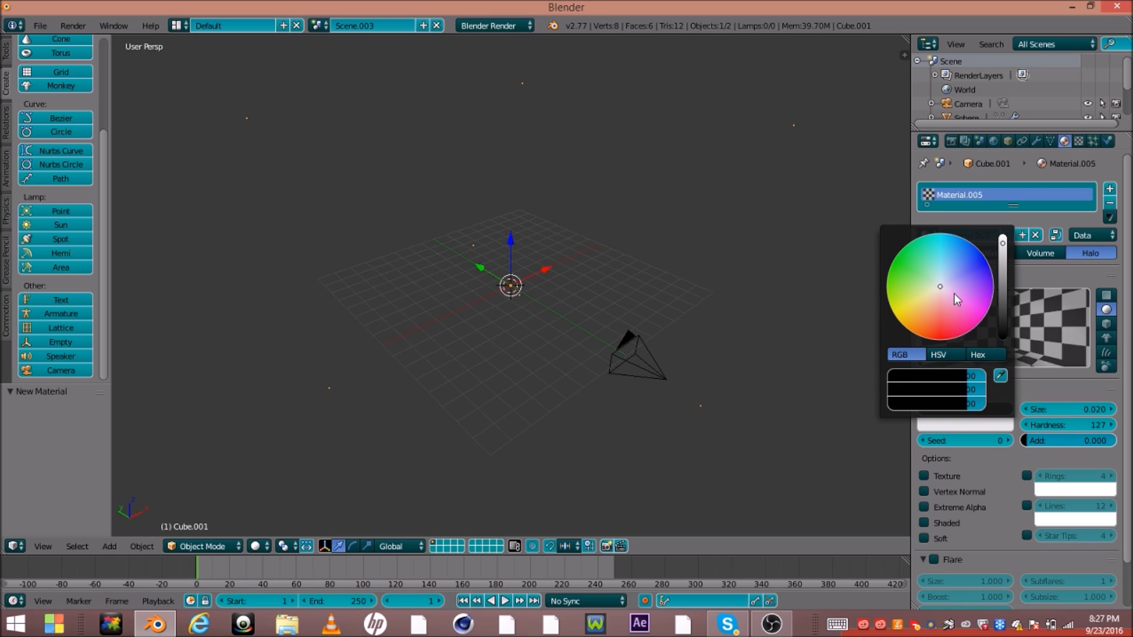
{"action": "left_click_drag", "start_coordinate": [957, 299], "coordinate": [957, 262]}
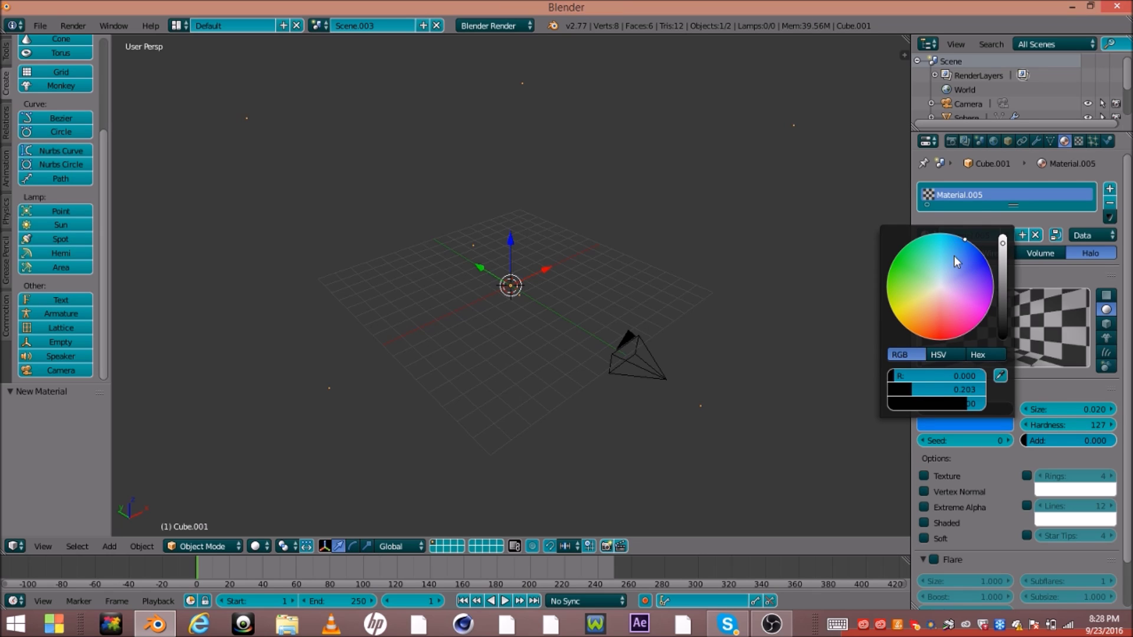
{"action": "left_click", "coordinate": [1093, 141]}
- Add a particle system to the cube with 10000 particles emitted from frame -10 to 0
{"action": "left_click", "coordinate": [1110, 189]}
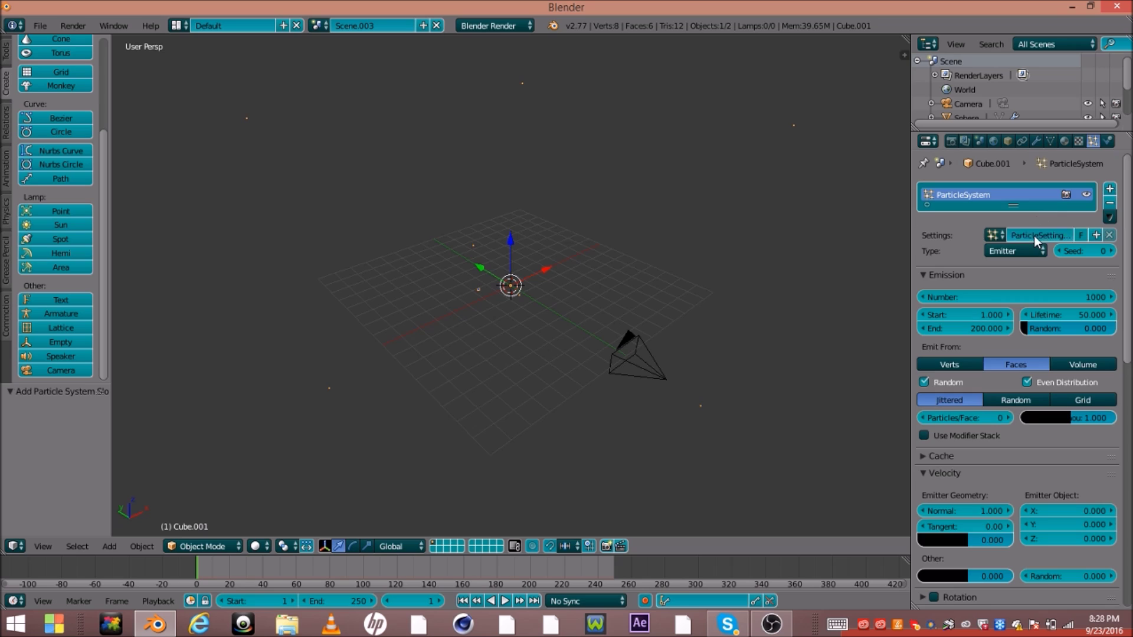
{"action": "left_click", "coordinate": [1042, 297]}
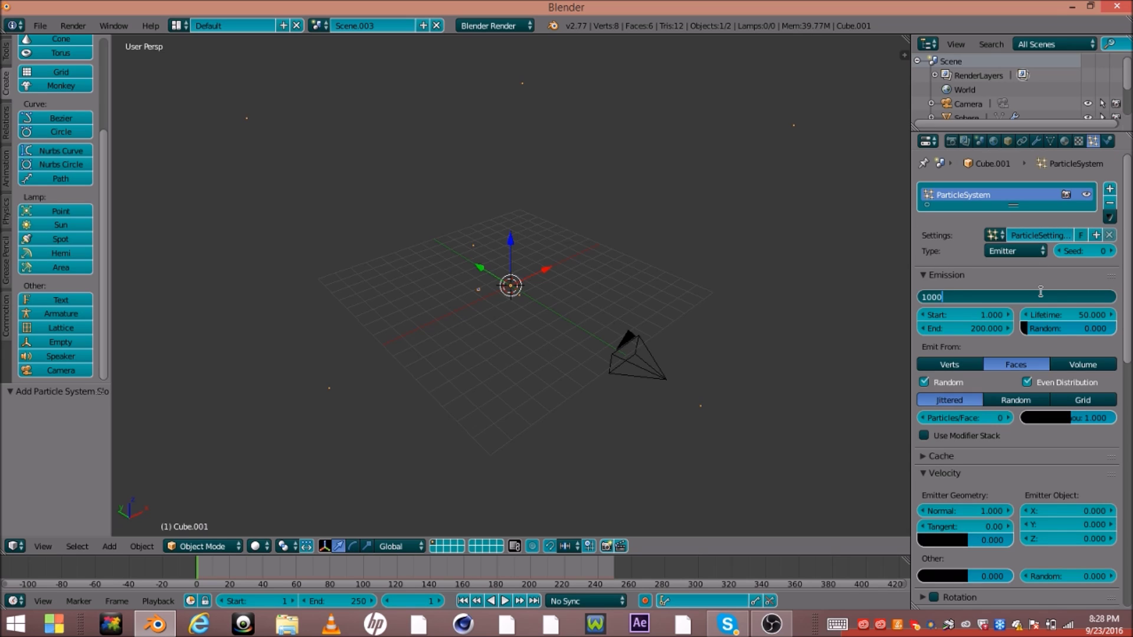
{"action": "type", "text": "0"}
{"action": "key", "text": "Return"}
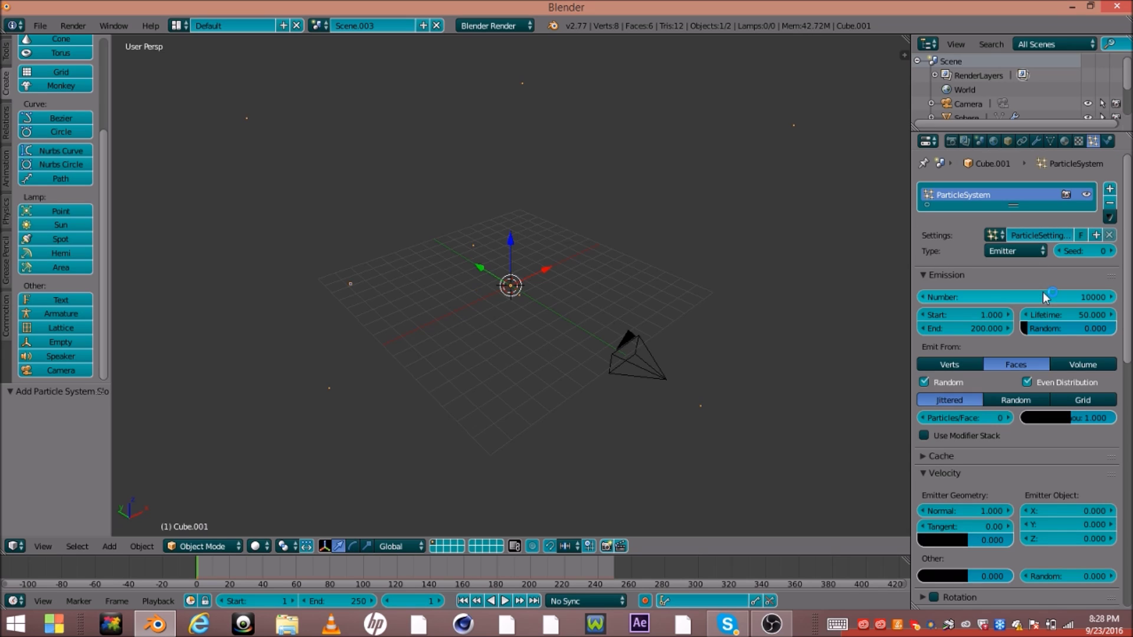
{"action": "left_click", "coordinate": [984, 314]}
{"action": "key", "text": "BackSpace"}
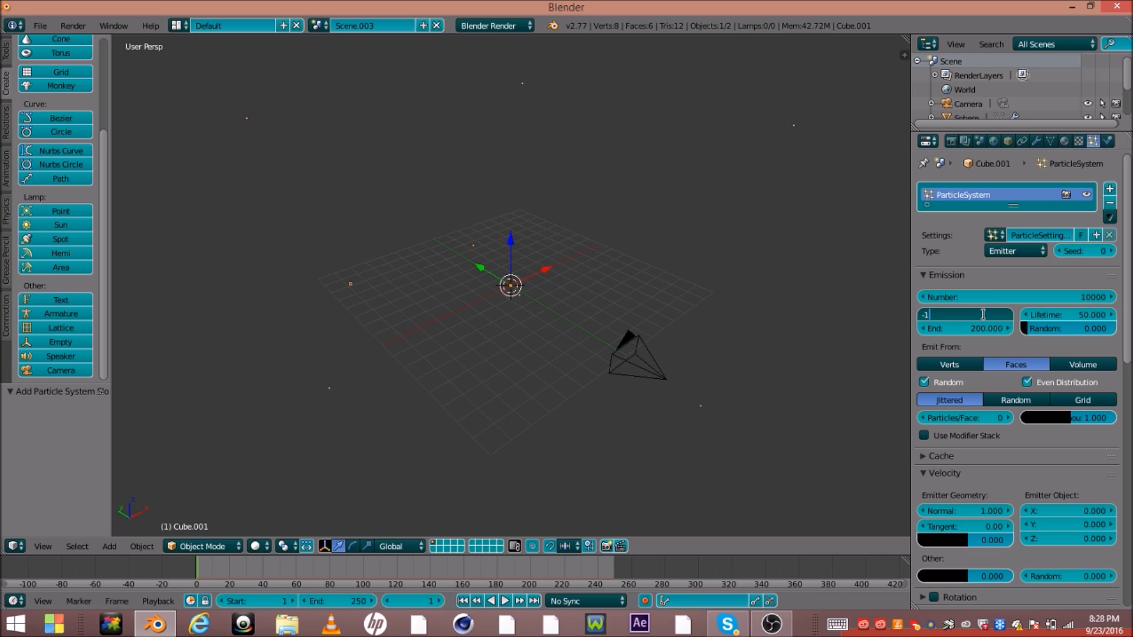
{"action": "type", "text": "-10"}
{"action": "key", "text": "Return"}
{"action": "left_click", "coordinate": [974, 329]}
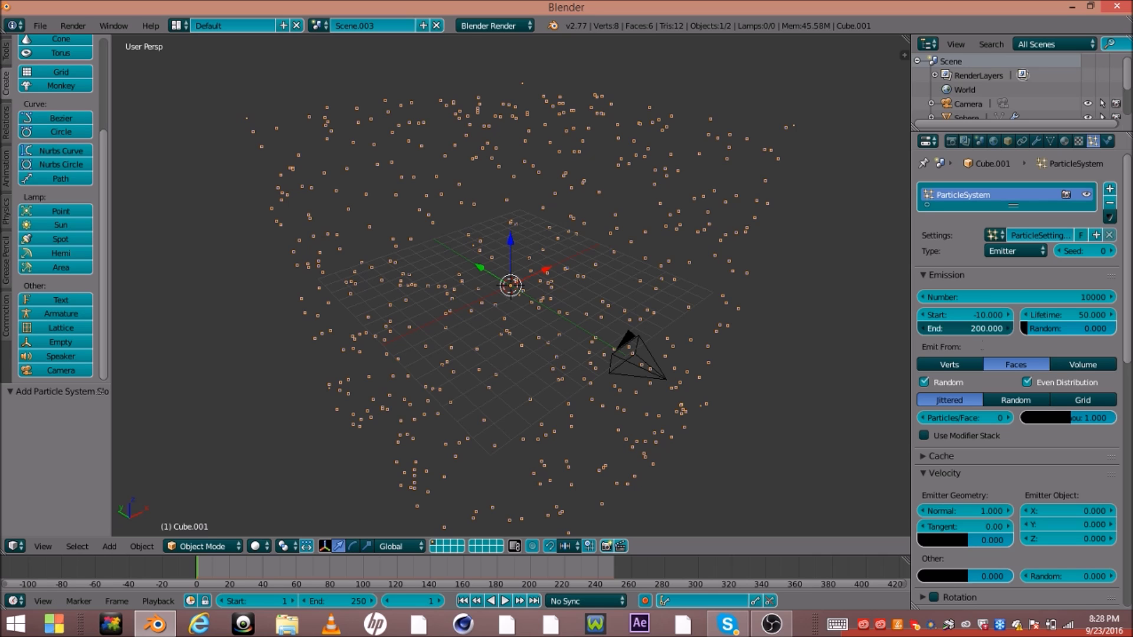
{"action": "type", "text": "0"}
{"action": "key", "text": "Return"}
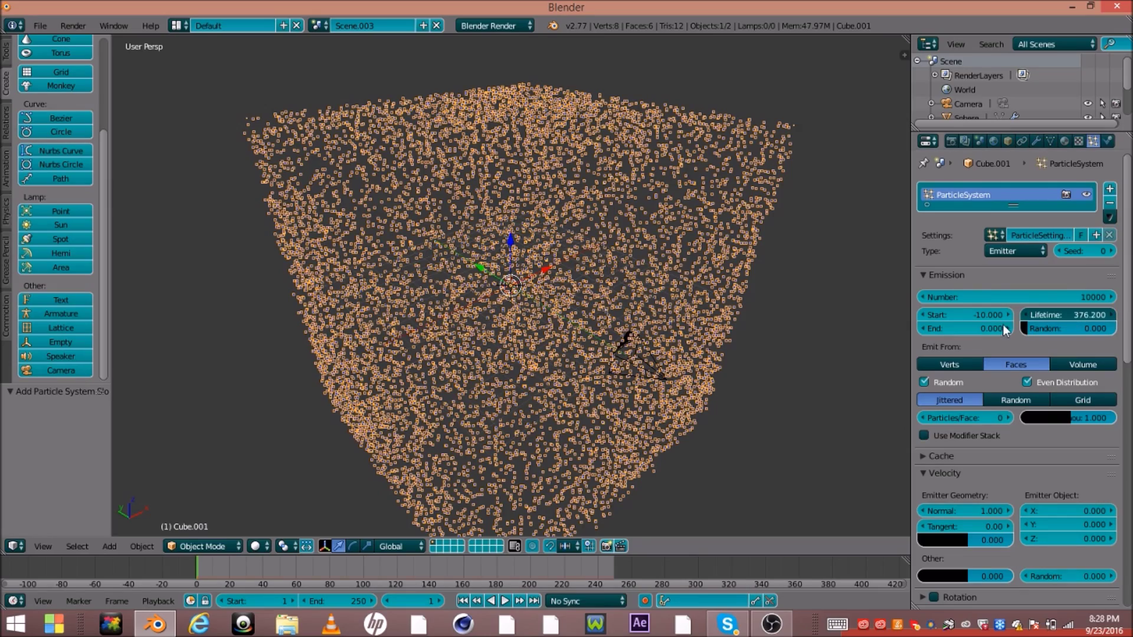
- Emit the particles randomly from the cube's volume and switch physics to Keyed
{"action": "left_click", "coordinate": [1082, 364]}
{"action": "left_click", "coordinate": [1015, 400]}
{"action": "scroll", "coordinate": [1014, 407], "scroll_direction": "down", "scroll_amount": 5}
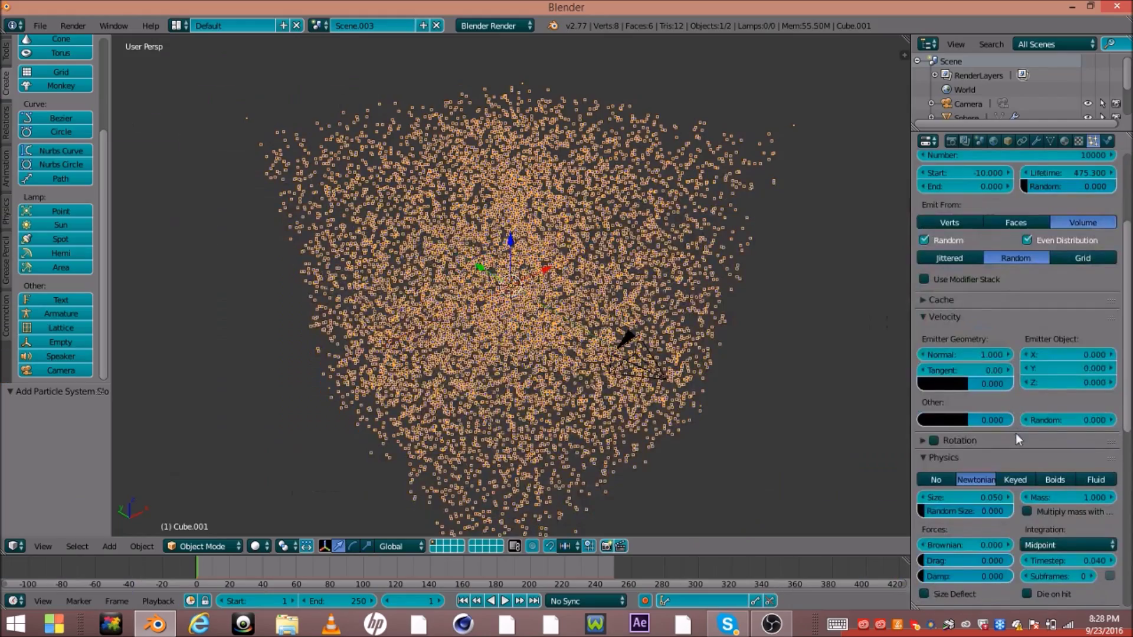
{"action": "left_click", "coordinate": [1016, 479]}
- Scale the particle cube up to 1.445 and view it through the scene camera
{"action": "key", "text": "KP_0"}
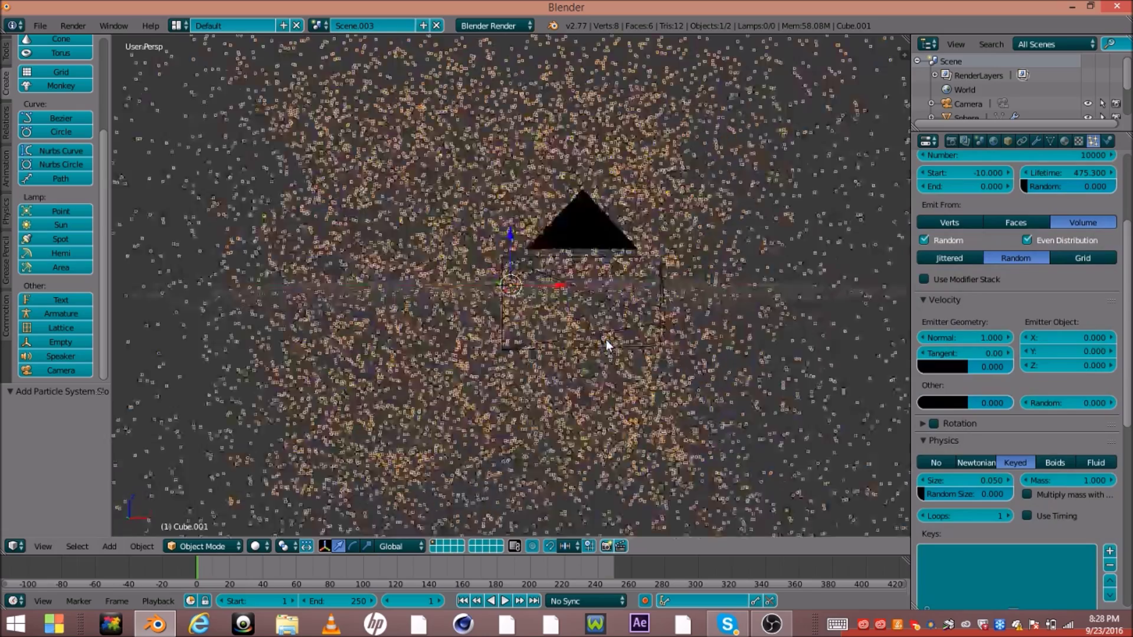
{"action": "middle_click_drag", "start_coordinate": [554, 356], "coordinate": [586, 391]}
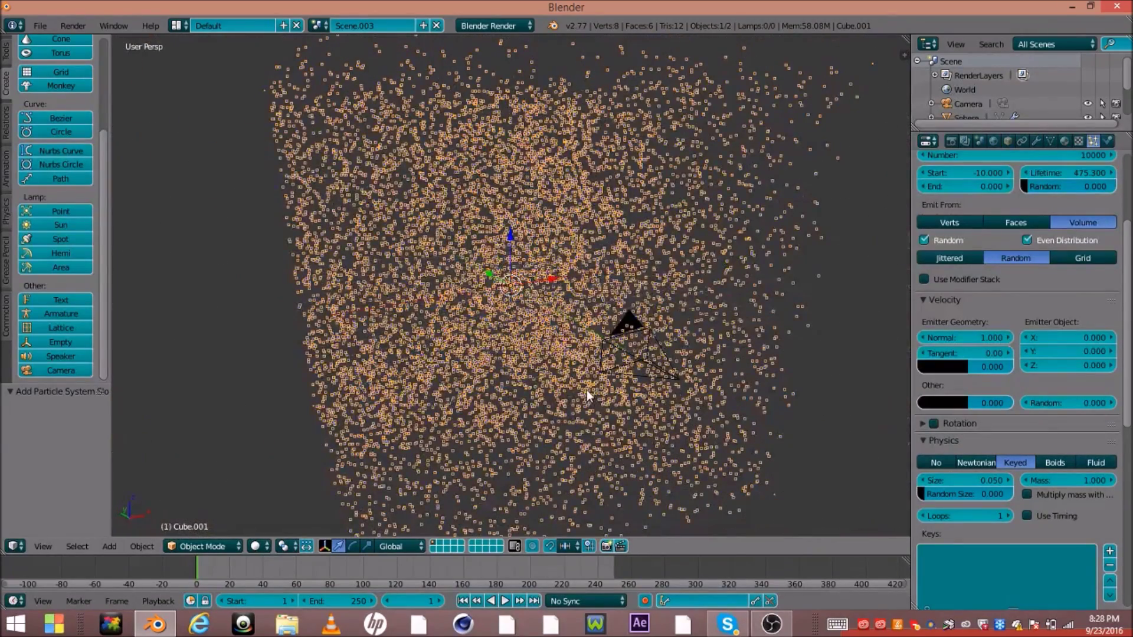
{"action": "key", "text": "x"}
{"action": "key", "text": "s"}
{"action": "left_click", "coordinate": [589, 488]}
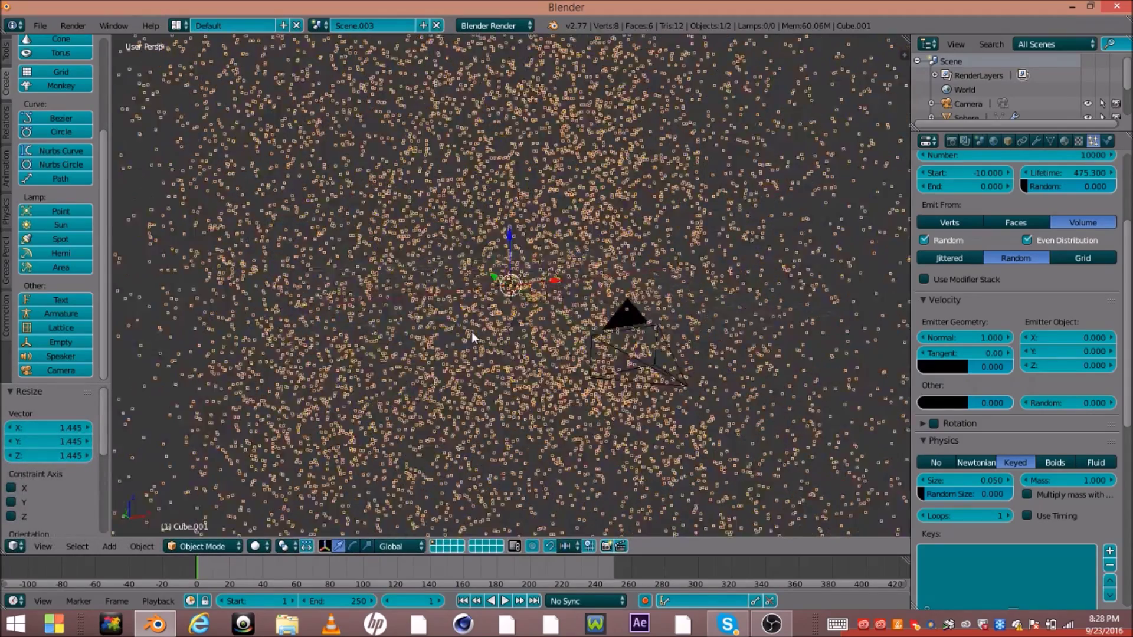
{"action": "key", "text": "KP_0"}
{"action": "left_click", "coordinate": [256, 546]}
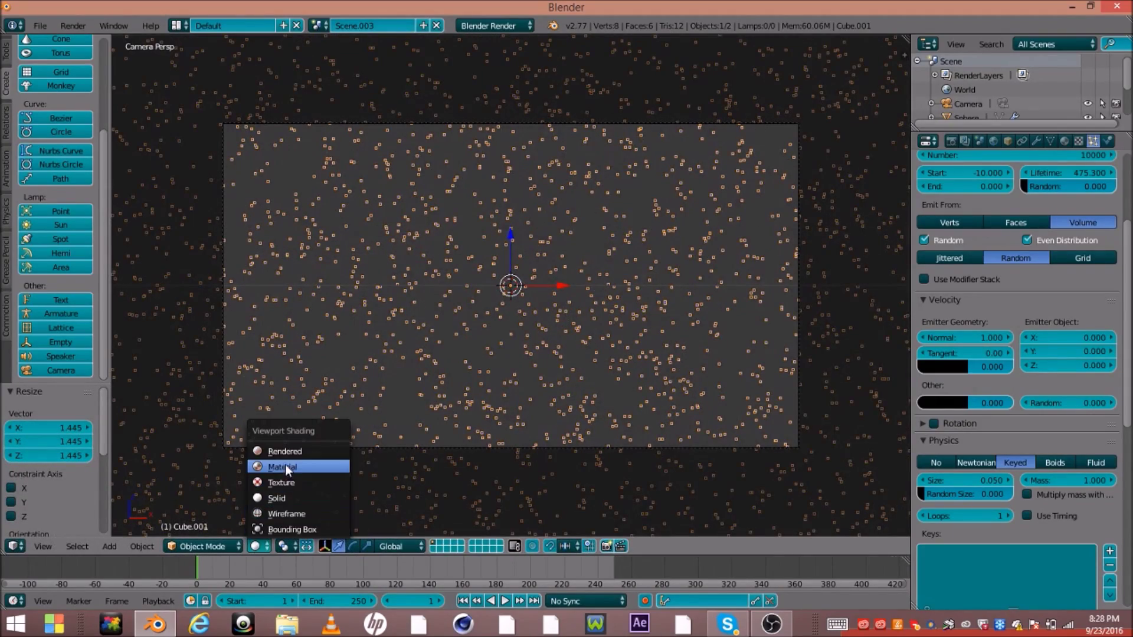
{"action": "left_click", "coordinate": [291, 451]}
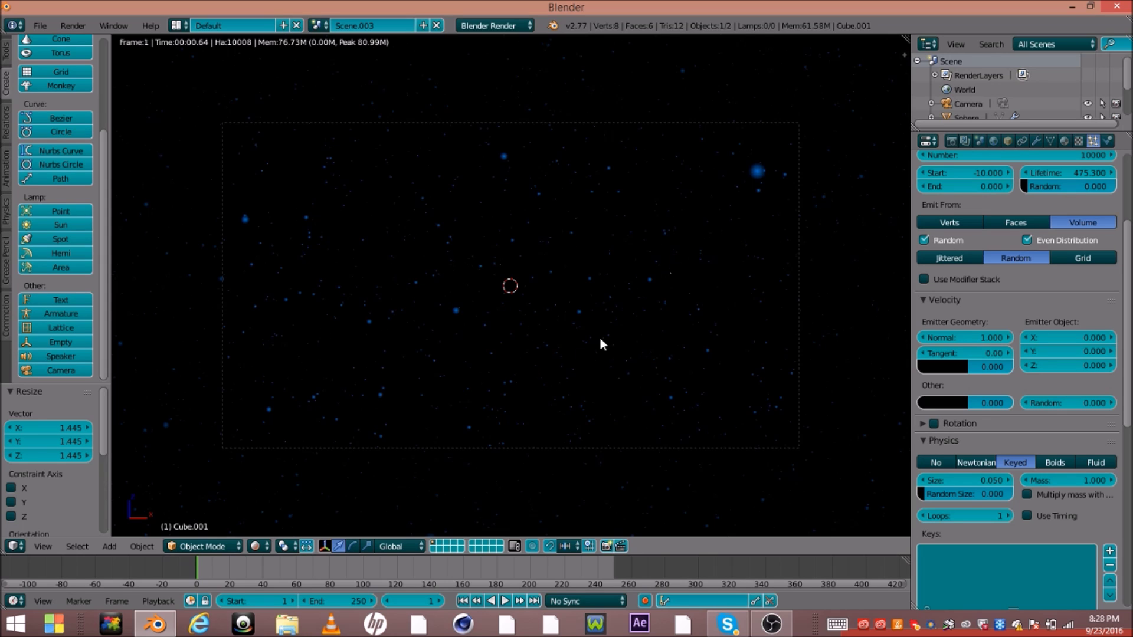
{"action": "left_click", "coordinate": [265, 546]}
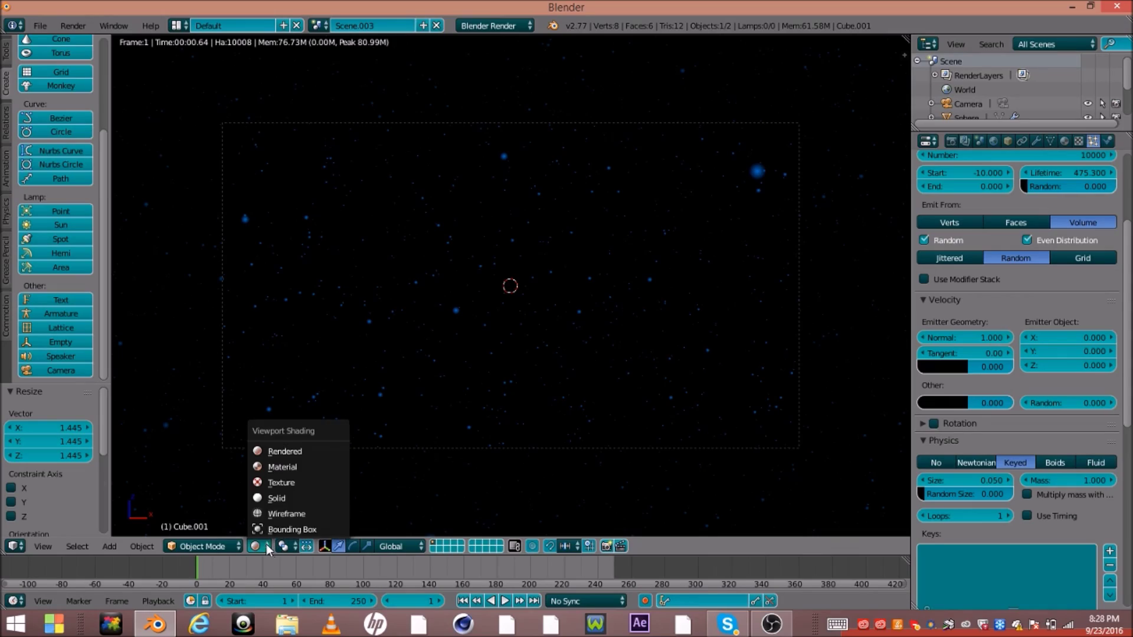
{"action": "left_click", "coordinate": [275, 511]}
{"action": "middle_click_drag", "start_coordinate": [391, 383], "coordinate": [462, 401]}
{"action": "scroll", "coordinate": [466, 377], "scroll_direction": "down", "scroll_amount": 5}
{"action": "scroll", "coordinate": [467, 377], "scroll_direction": "up", "scroll_amount": 5}
{"action": "scroll", "coordinate": [433, 267], "scroll_direction": "up", "scroll_amount": 2}
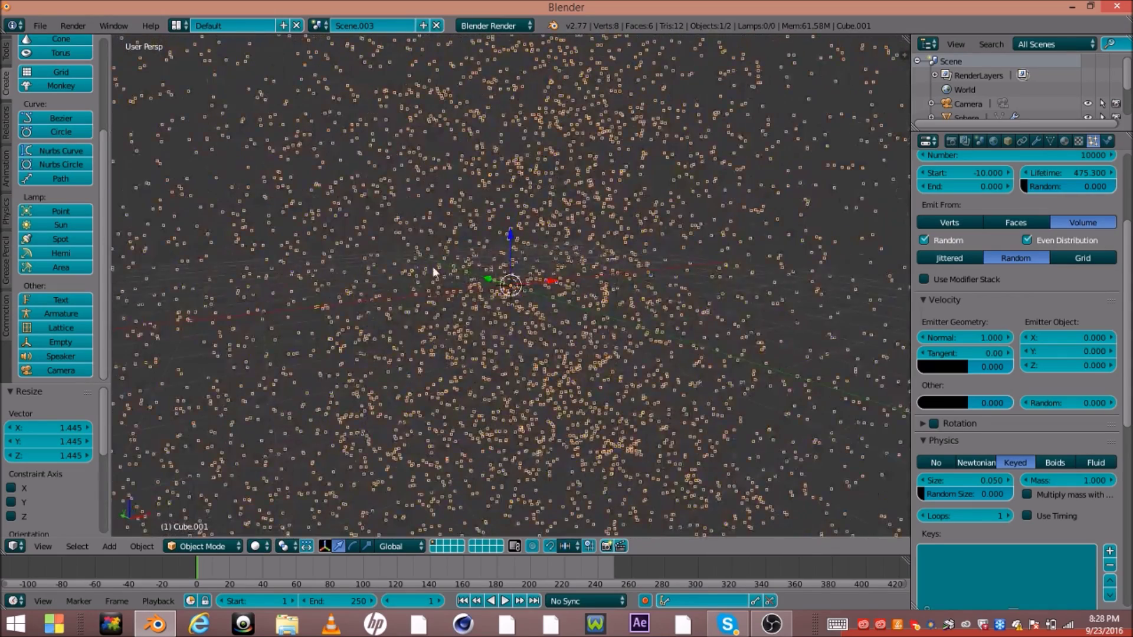
{"action": "left_click", "coordinate": [319, 26]}
- Switch to the scene named Scene
{"action": "left_click", "coordinate": [342, 43]}
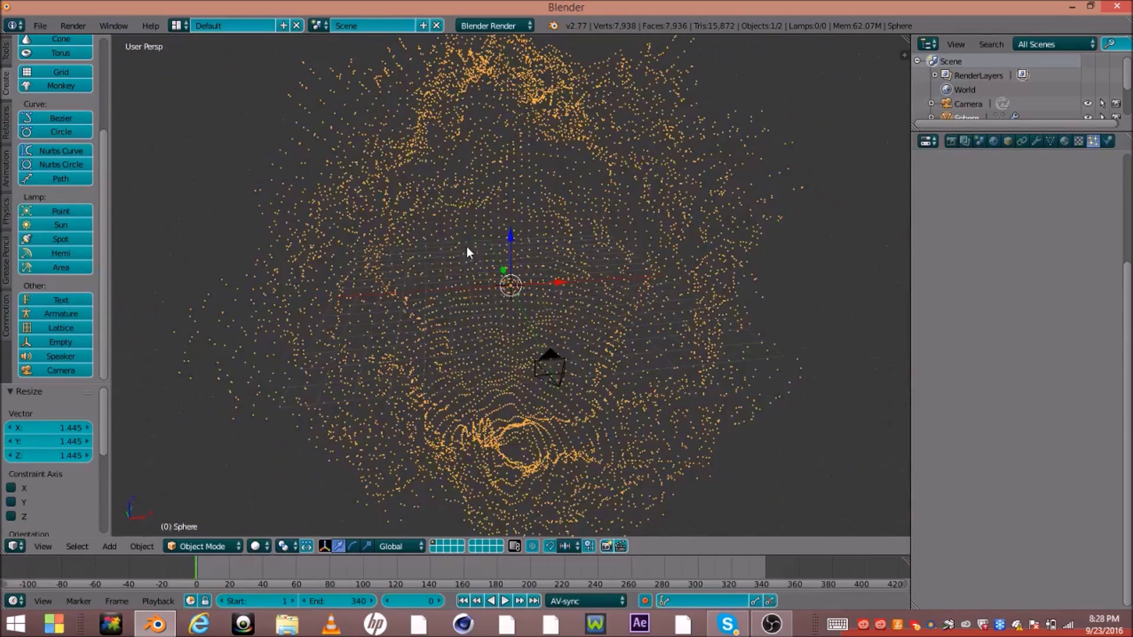
{"action": "scroll", "coordinate": [466, 252], "scroll_direction": "down", "scroll_amount": 5}
{"action": "scroll", "coordinate": [447, 268], "scroll_direction": "up", "scroll_amount": 5}
- Set viewport shading to Rendered and orbit from the camera view to inspect the halo sphere
{"action": "left_click", "coordinate": [260, 546]}
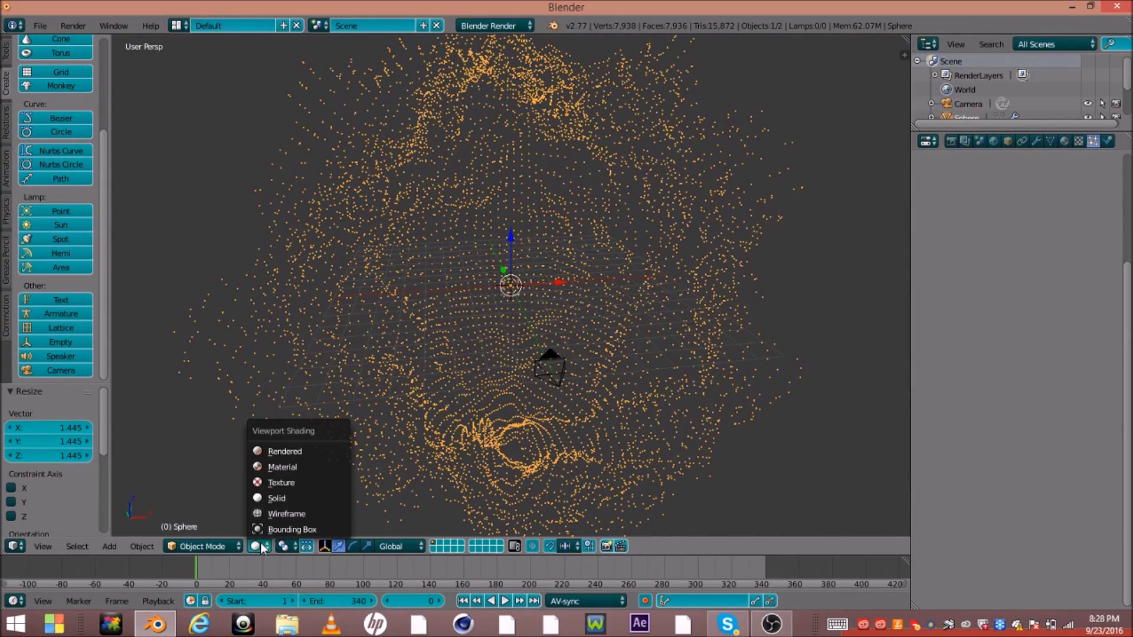
{"action": "left_click", "coordinate": [277, 451]}
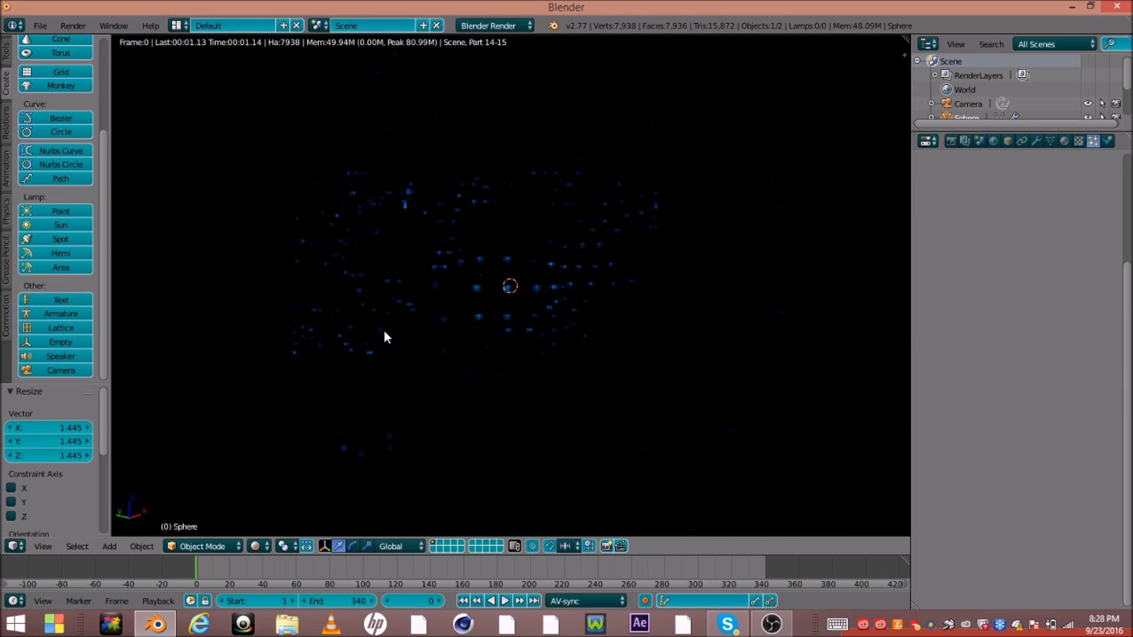
{"action": "key", "text": "KP_0"}
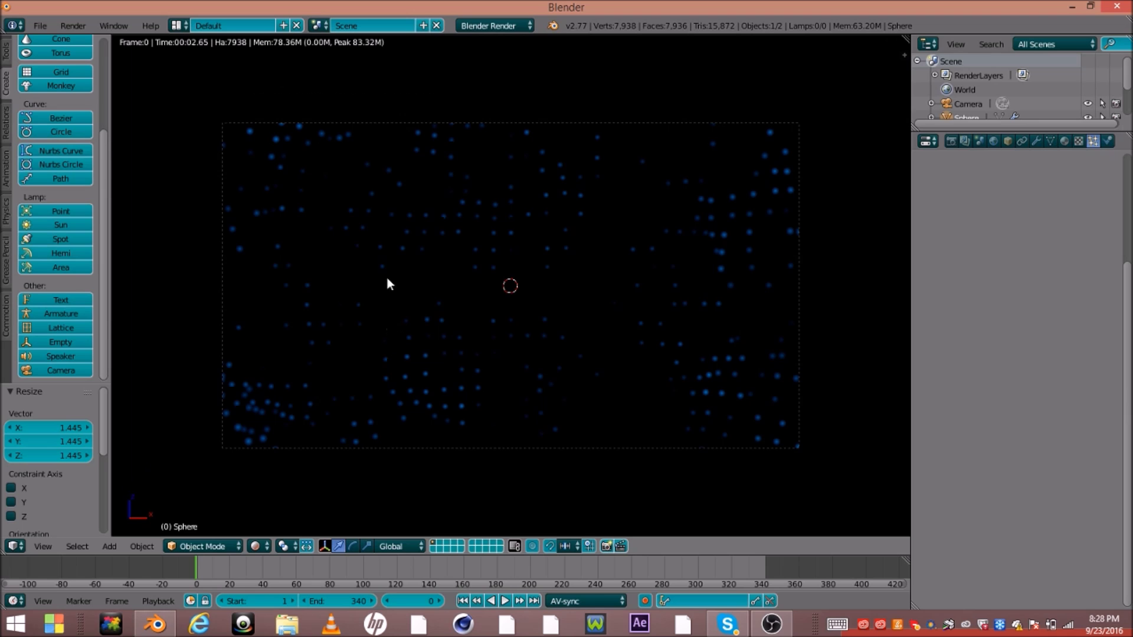
{"action": "middle_click_drag", "start_coordinate": [444, 208], "coordinate": [469, 277]}
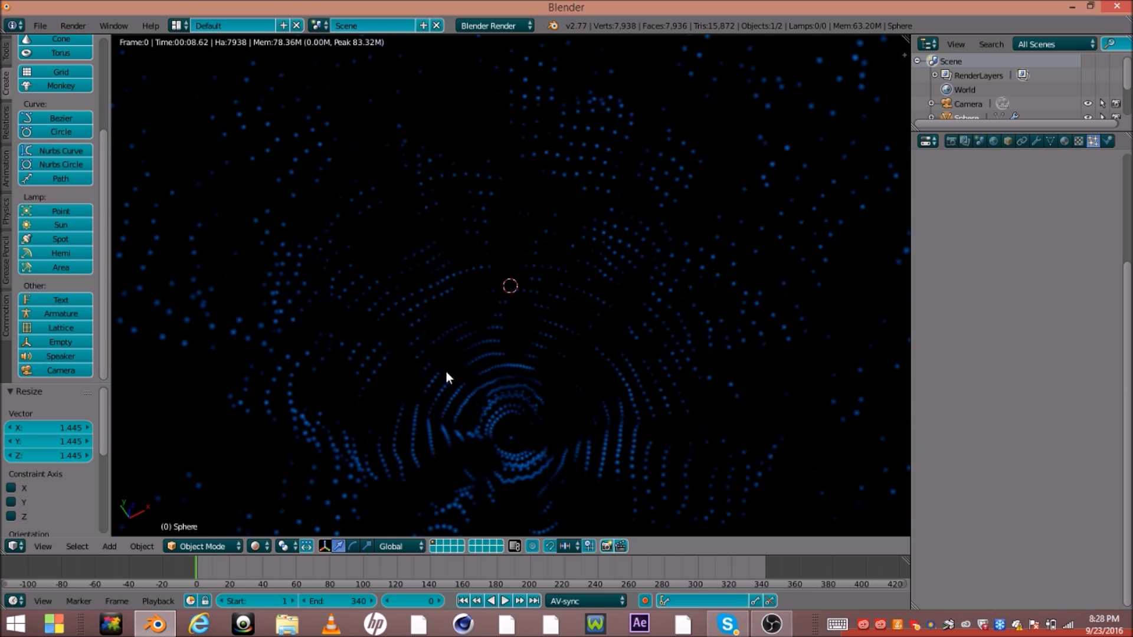
{"action": "middle_click_drag", "start_coordinate": [447, 372], "coordinate": [445, 371]}
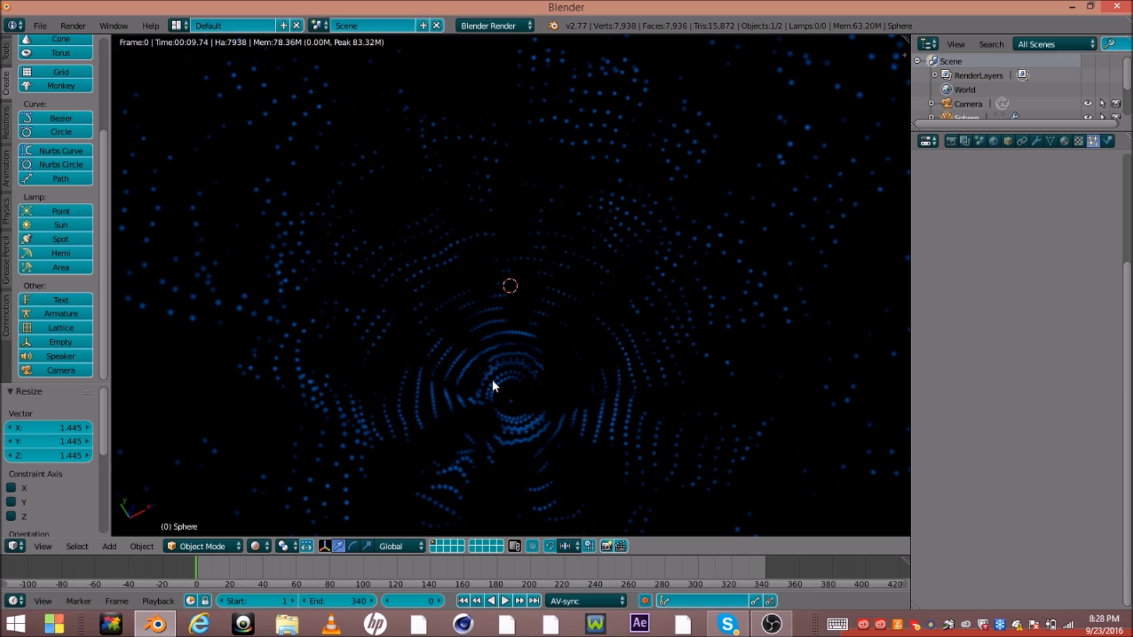
{"action": "middle_click_drag", "start_coordinate": [492, 380], "coordinate": [508, 271]}
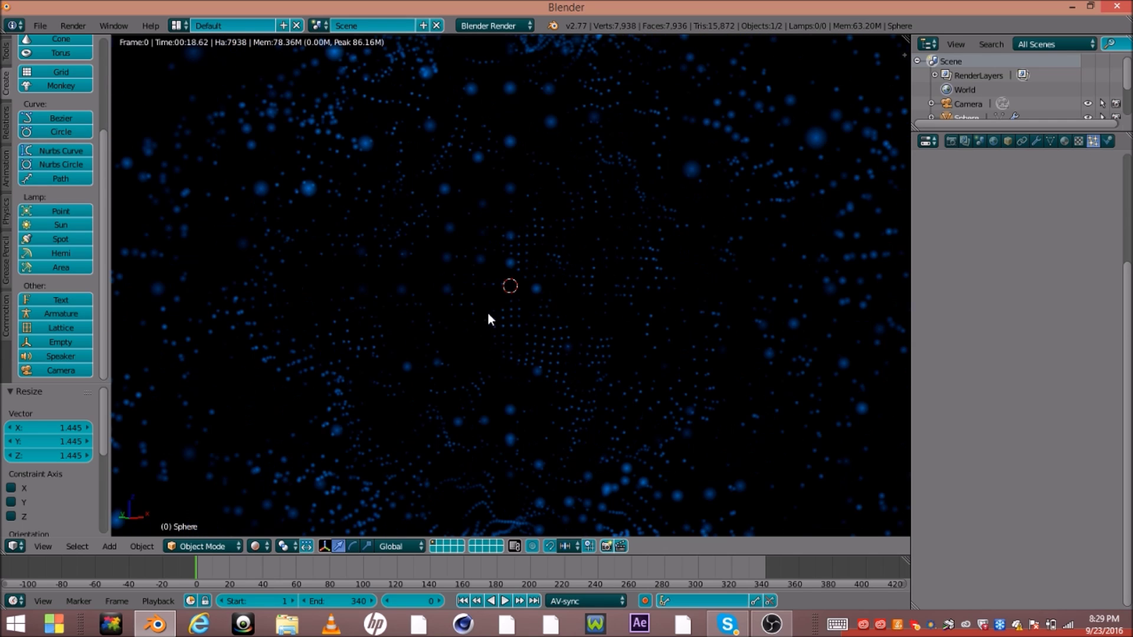
{"action": "scroll", "coordinate": [515, 286], "scroll_direction": "down", "scroll_amount": 2}
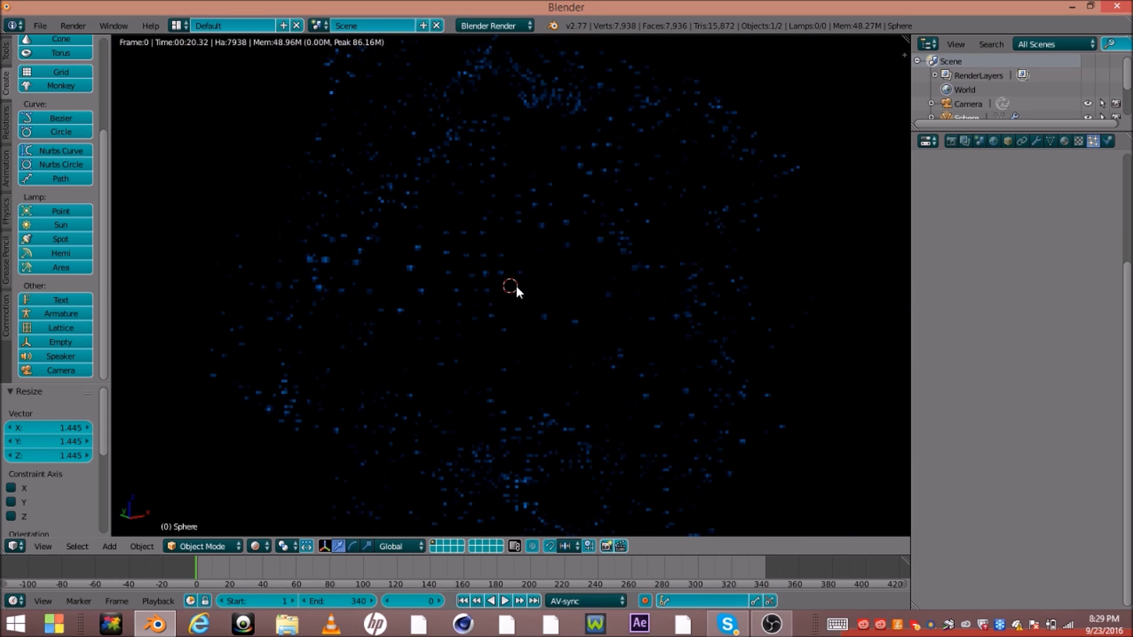
{"action": "scroll", "coordinate": [526, 309], "scroll_direction": "up", "scroll_amount": 2}
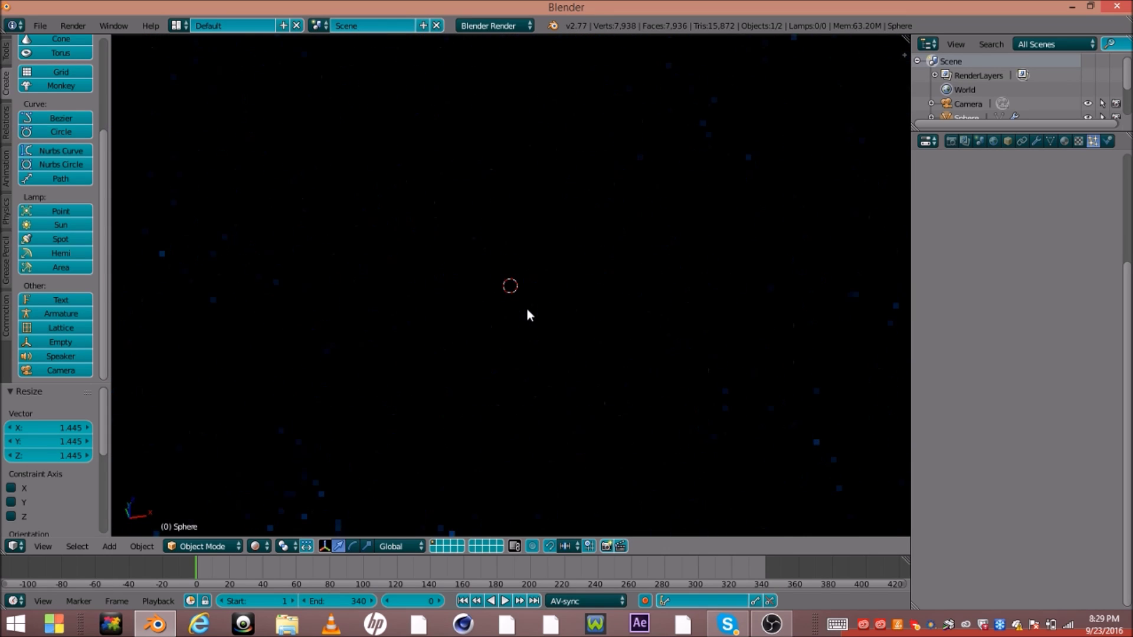
- Change viewport shading from Rendered back to Solid and orbit so the camera shows
{"action": "left_click", "coordinate": [261, 549]}
{"action": "left_click", "coordinate": [281, 500]}
{"action": "scroll", "coordinate": [496, 285], "scroll_direction": "down", "scroll_amount": 5}
{"action": "middle_click_drag", "start_coordinate": [503, 287], "coordinate": [382, 344]}
{"action": "scroll", "coordinate": [487, 359], "scroll_direction": "up", "scroll_amount": 5}
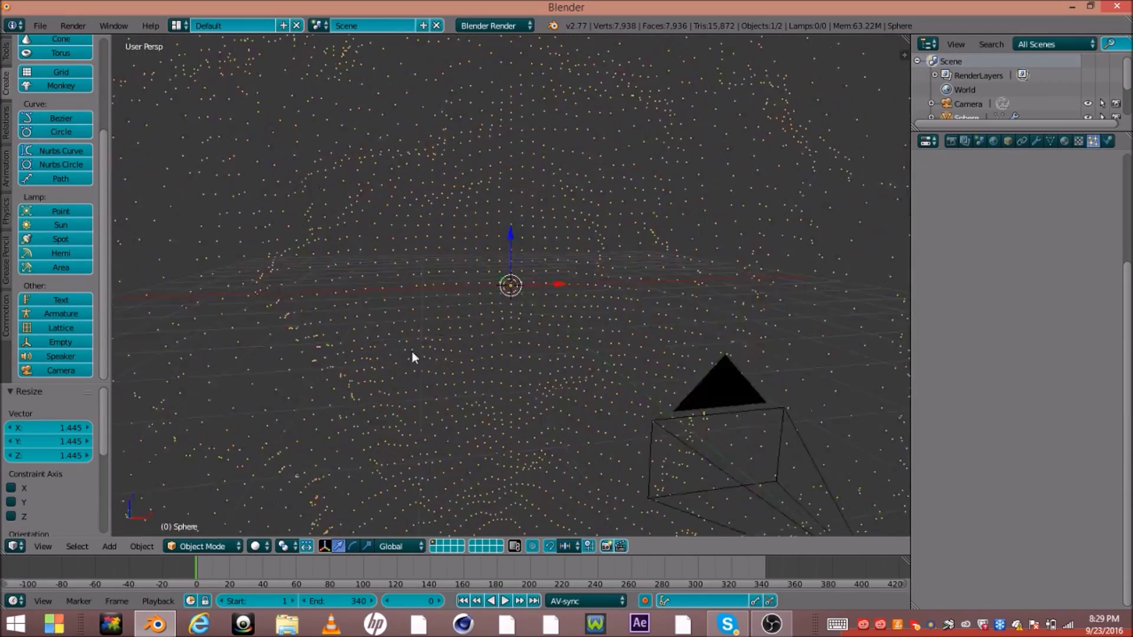